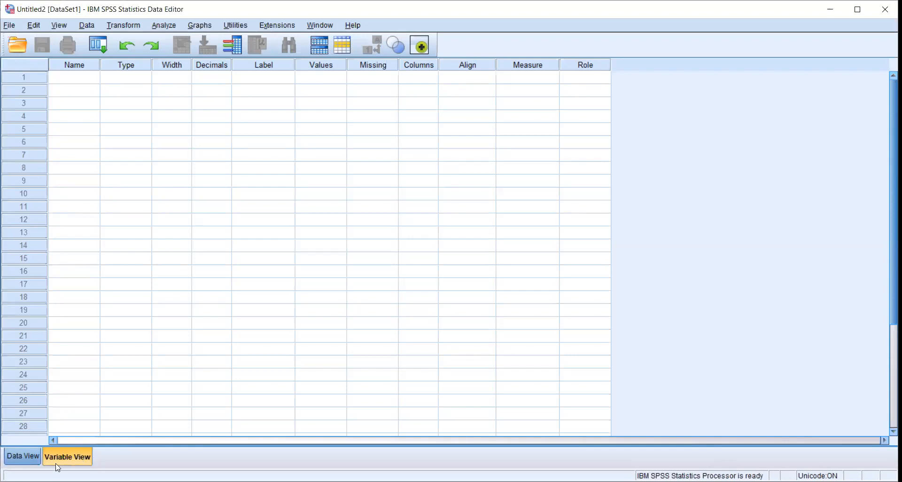
Step: Compare the empty dataset's Data View with its Variable View
left_click(33, 454)
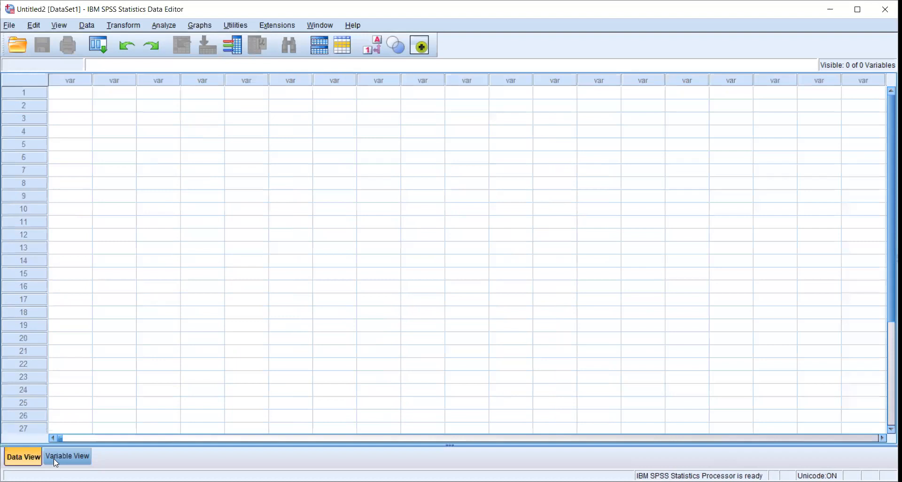
left_click(54, 462)
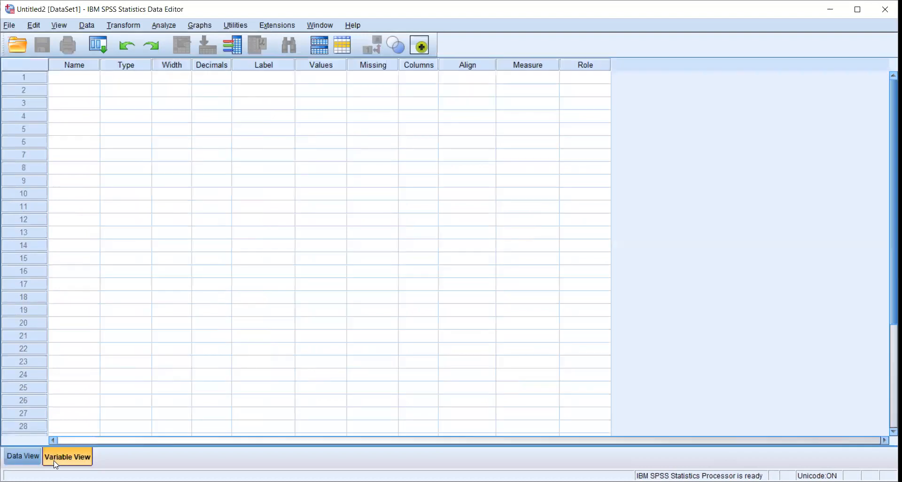
left_click(27, 457)
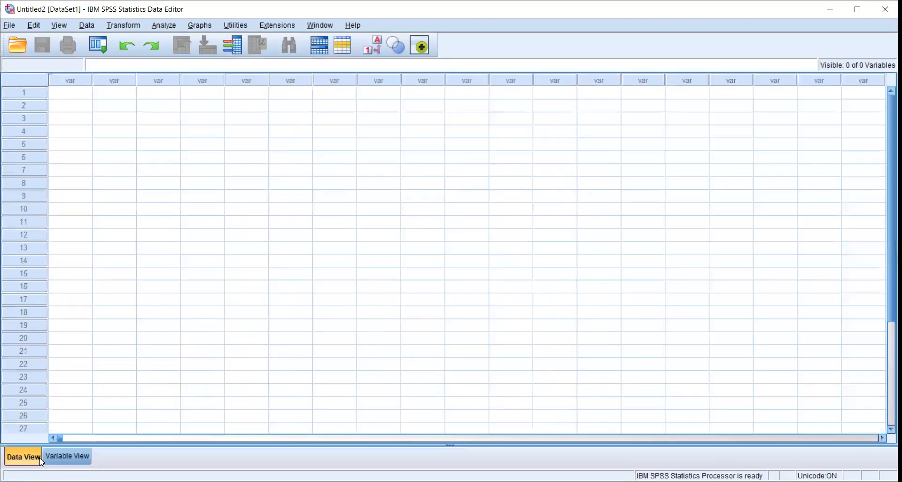
Step: Define a first variable named age in the Variable View
left_click(69, 453)
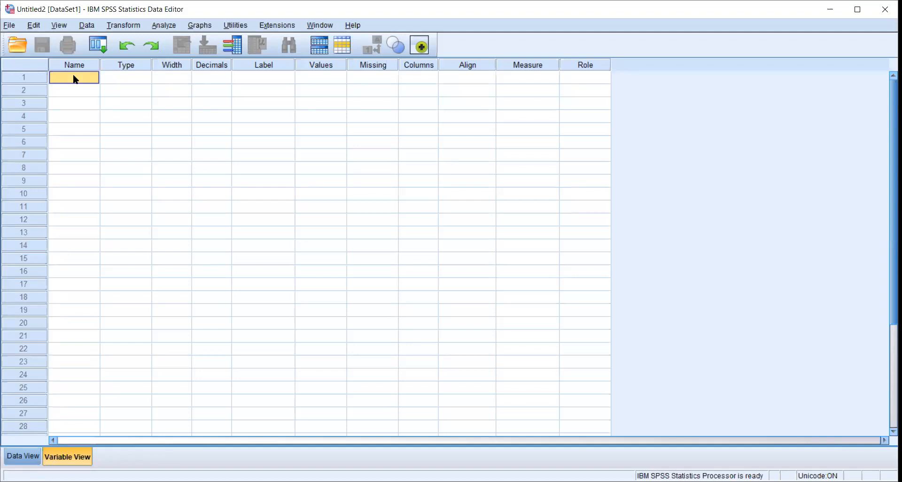
type("age")
left_click(77, 89)
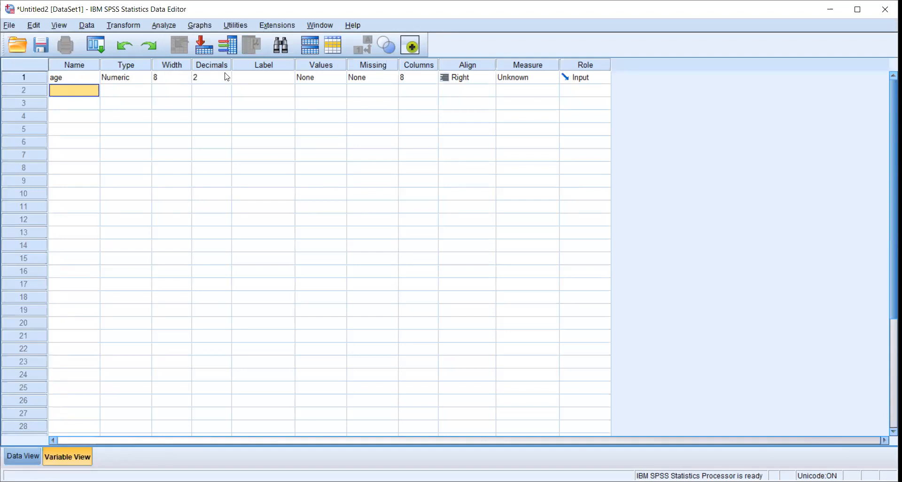
Step: Review the variable type options for the age variable and close them without changing the type
left_click(146, 78)
left_click(145, 78)
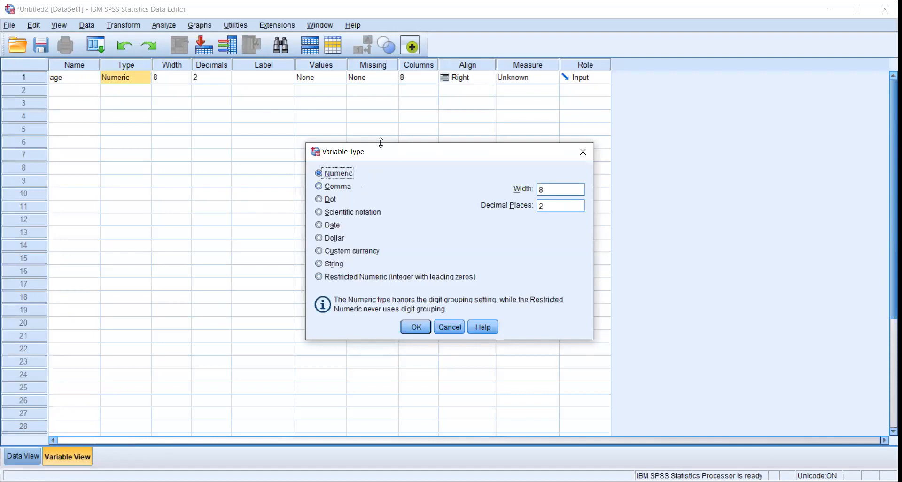
left_click(452, 97)
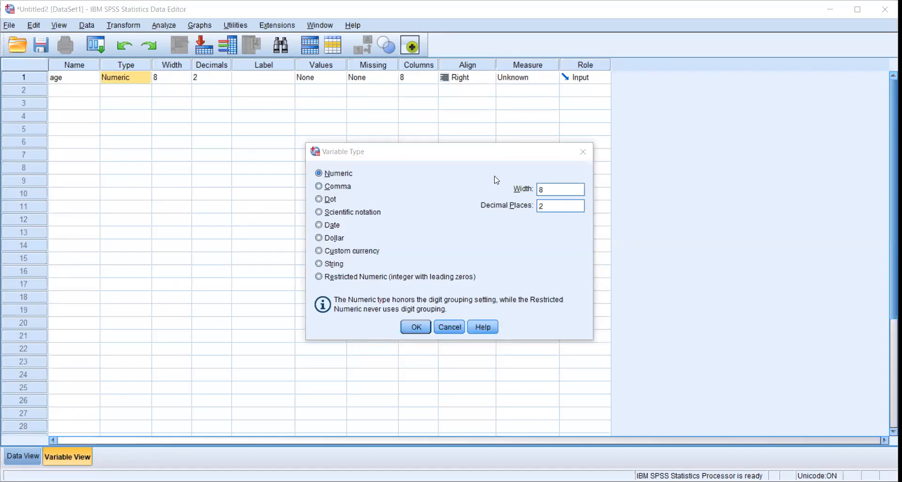
left_click(496, 86)
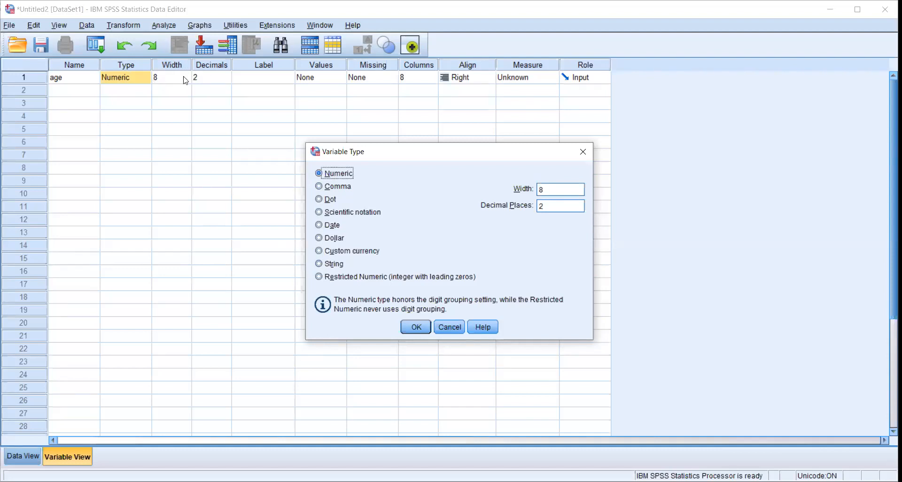
left_click(583, 154)
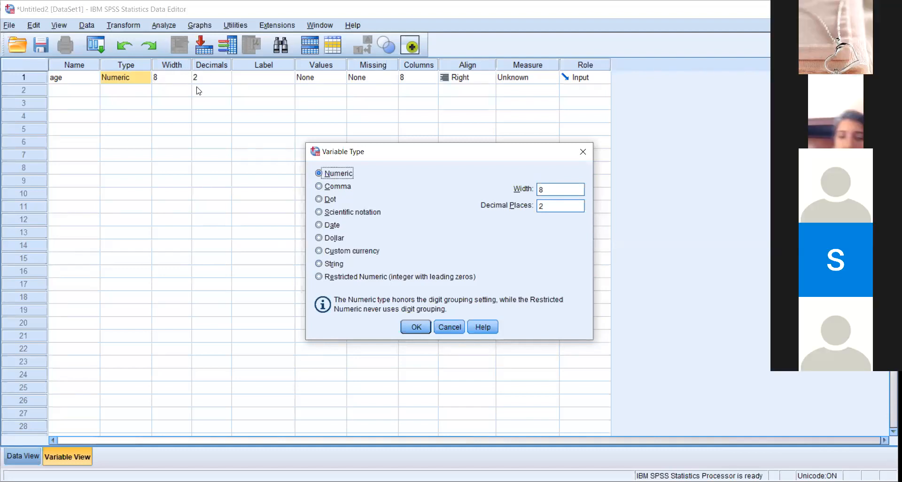
Step: Set the age variable's width to 4 and its decimals to 0
left_click(187, 76)
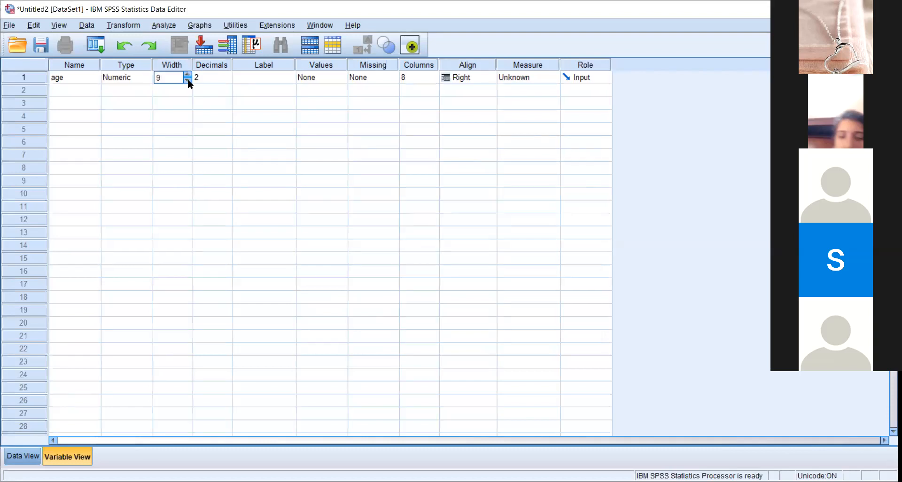
left_click(203, 77)
double_click(227, 81)
left_click(264, 80)
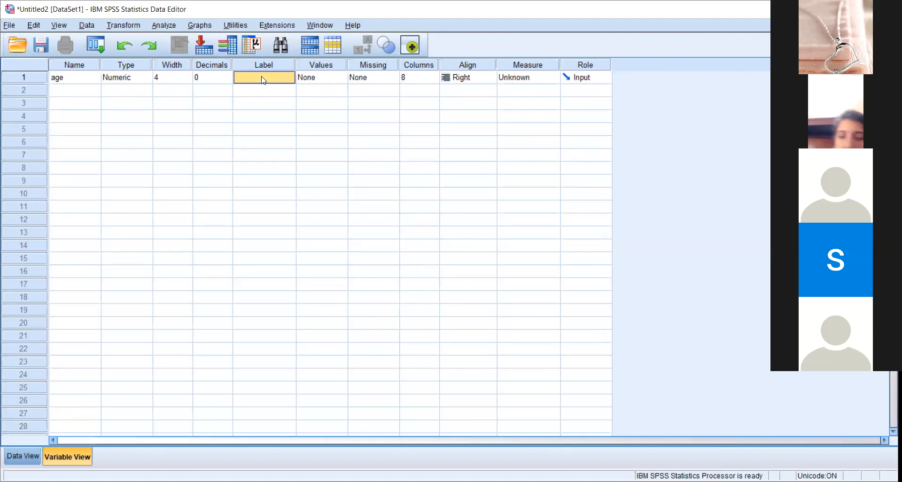
Step: Try to add a second variable named qualification below age
left_click(74, 91)
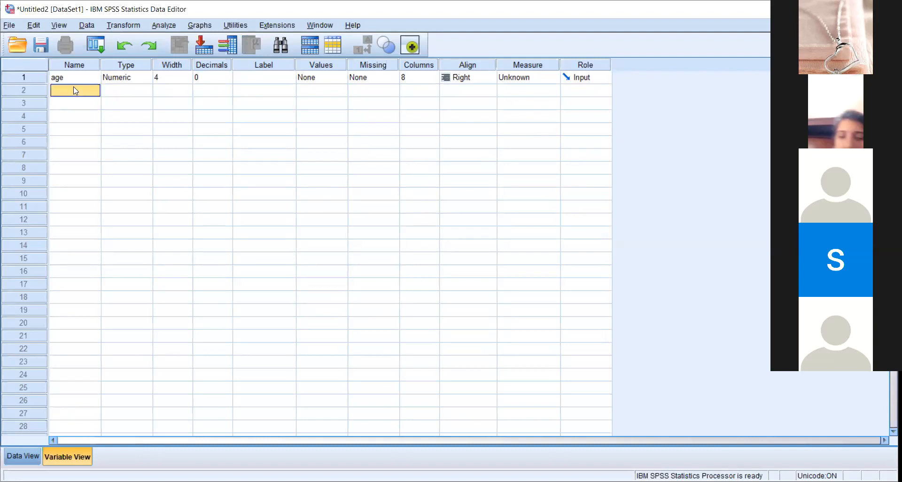
type("qualification")
left_click(82, 83)
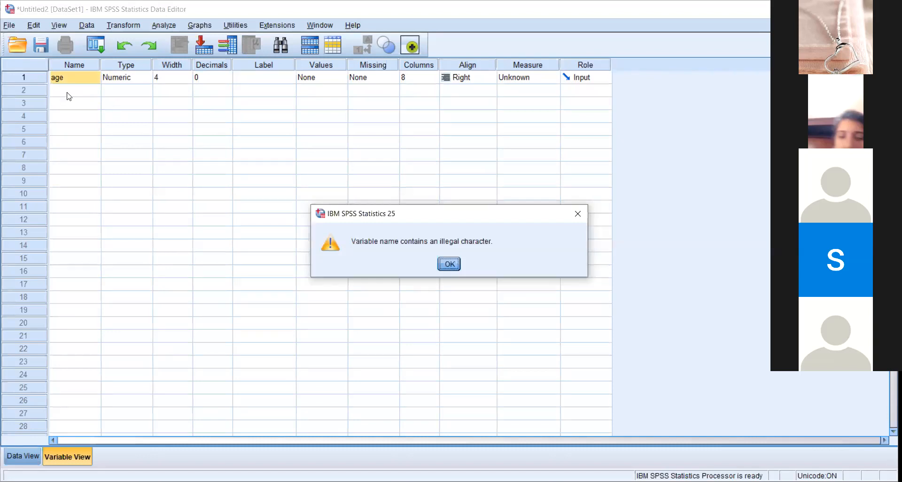
key("Return")
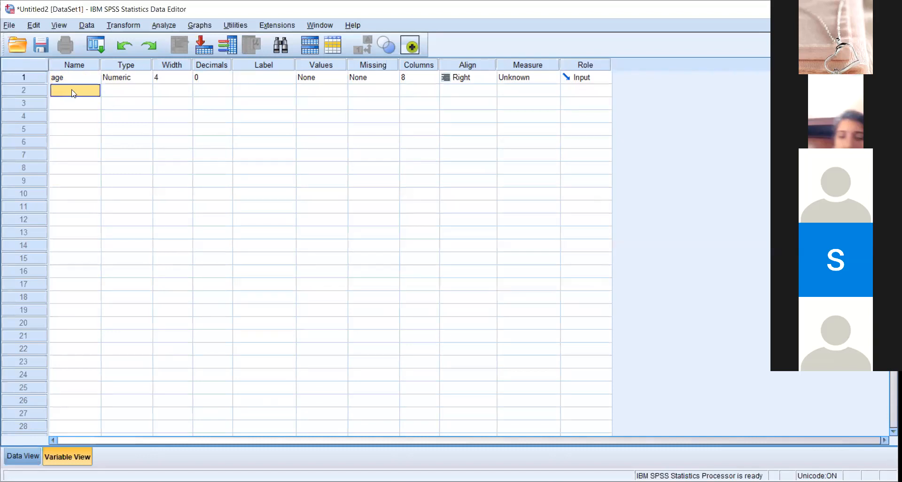
Step: Add a second variable named qual and set the age variable's label to age
type("quak")
left_click(126, 121)
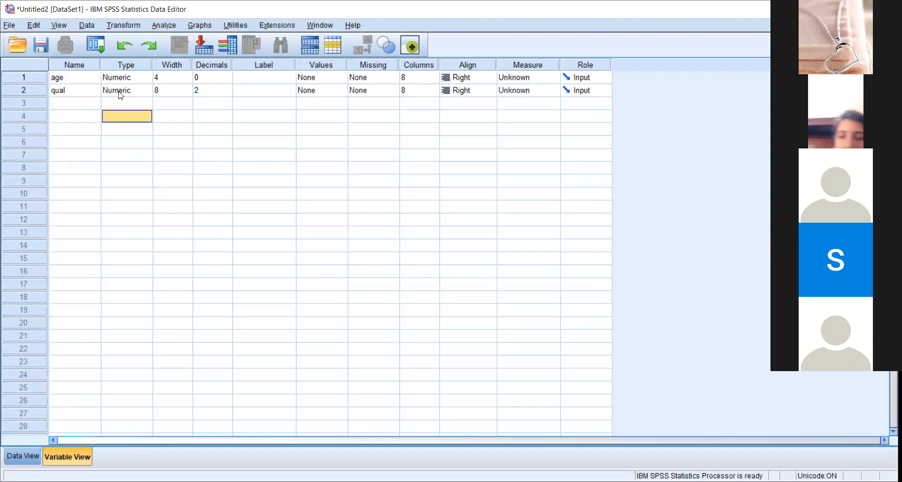
left_click(268, 77)
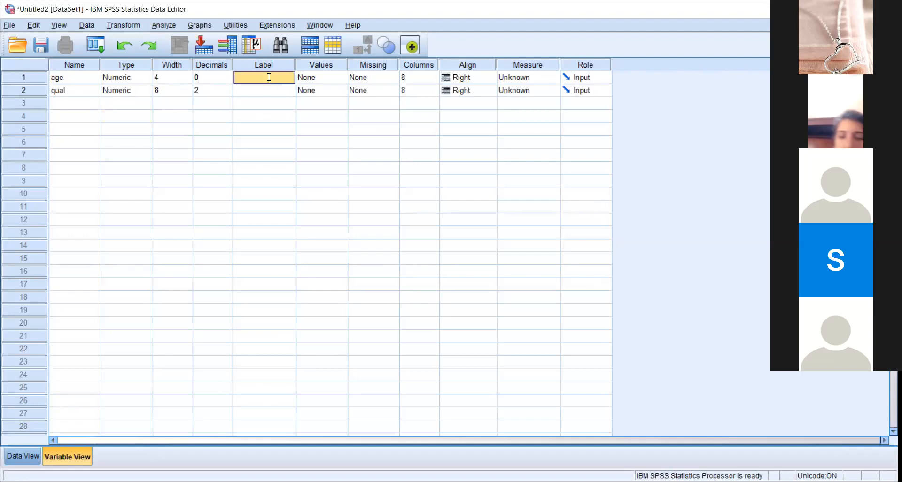
type("age")
Step: Rename the qual variable to qualification
left_click(76, 91)
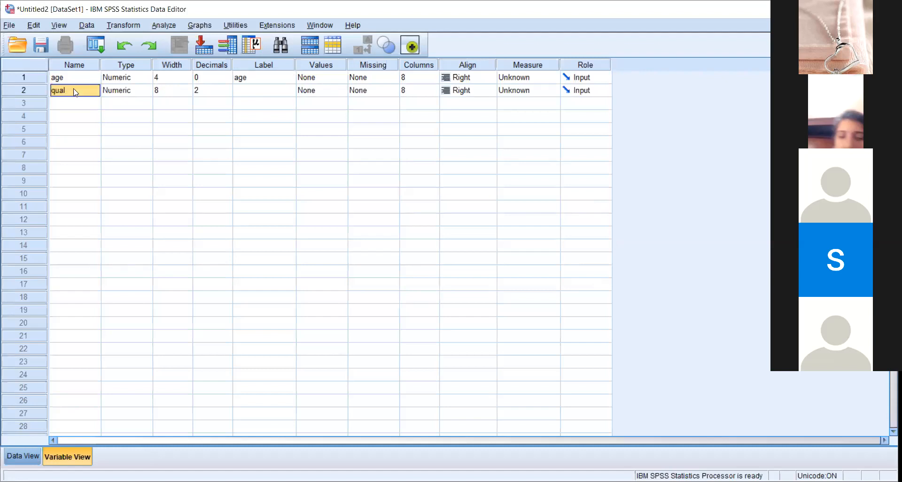
double_click(75, 91)
type("ification")
key("Return")
key("Up")
key("Down")
key("BackSpace")
Step: Set the qualification variable's label to "participant qualification"
left_click(260, 94)
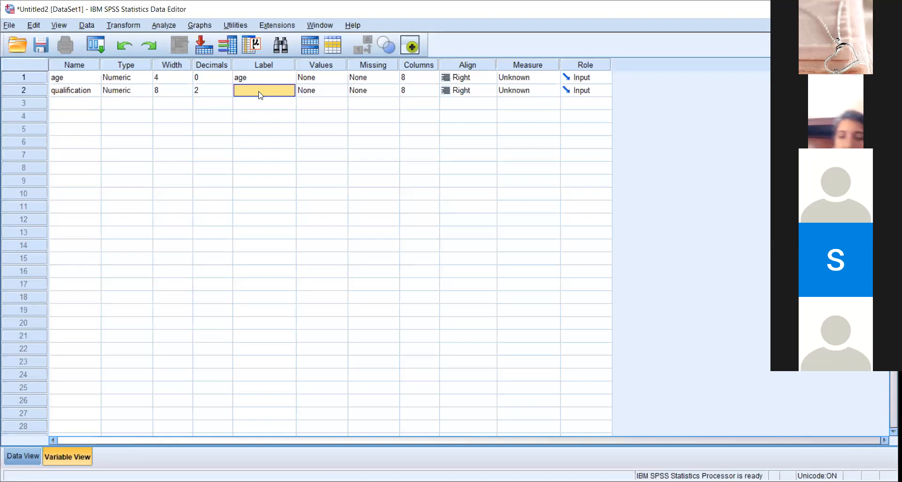
left_click(260, 93)
type("parti")
type("ci")
type("pant qu")
type("alification")
left_click(260, 117)
left_click(266, 91)
Step: Add a value label to the age variable that codes 1 as "below 16"
left_click(320, 79)
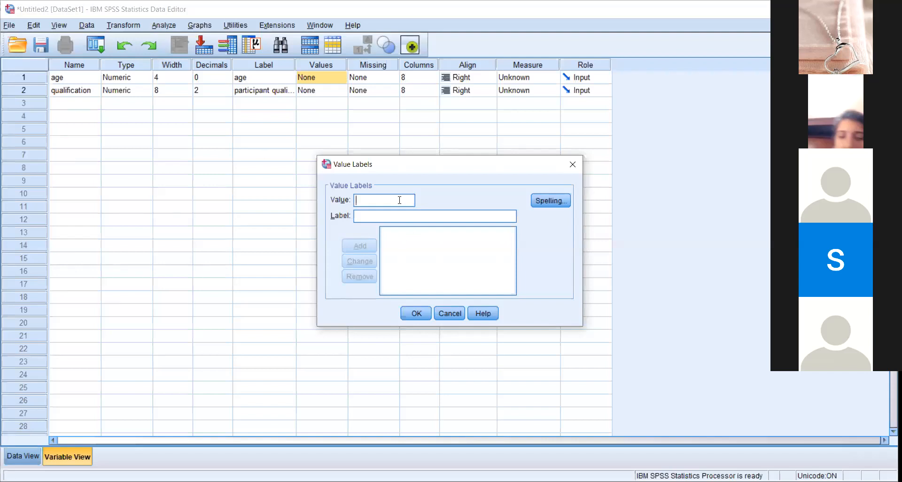
type("belo")
left_click_drag(370, 201, 348, 202)
key("BackSpace")
type("below 16")
type("1")
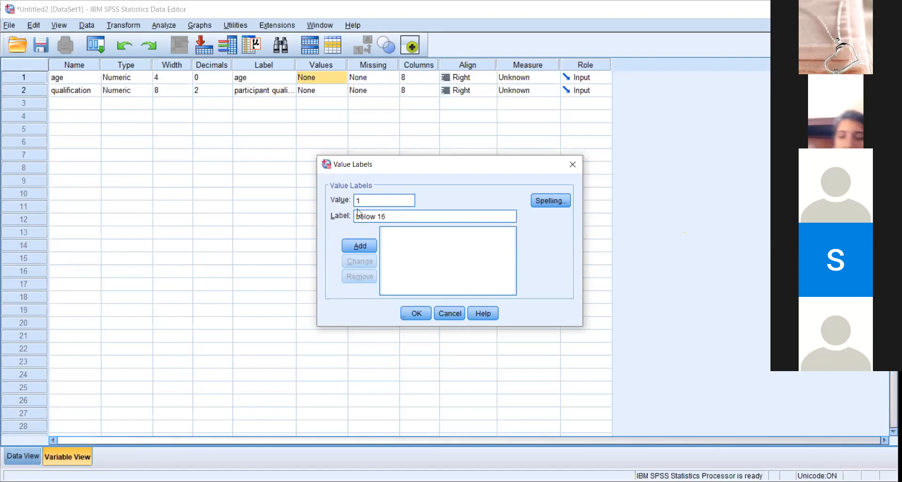
key("Return")
Step: Add a second age value label that codes 2 as "16-25"
type("11")
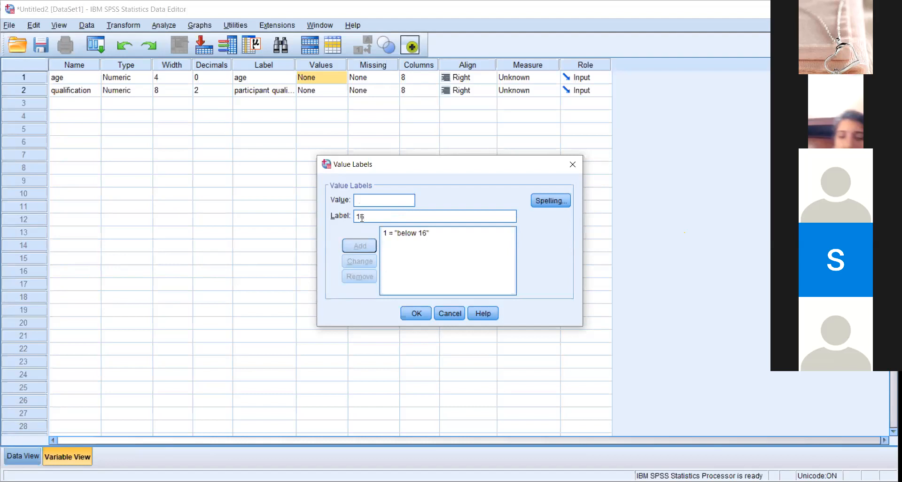
type("-25")
left_click(377, 196)
type("2")
left_click(348, 246)
Step: Add a third age value label, "26-35", and apply the value labels
left_click(372, 216)
type("26-35")
left_click(372, 200)
left_click(365, 245)
left_click(416, 313)
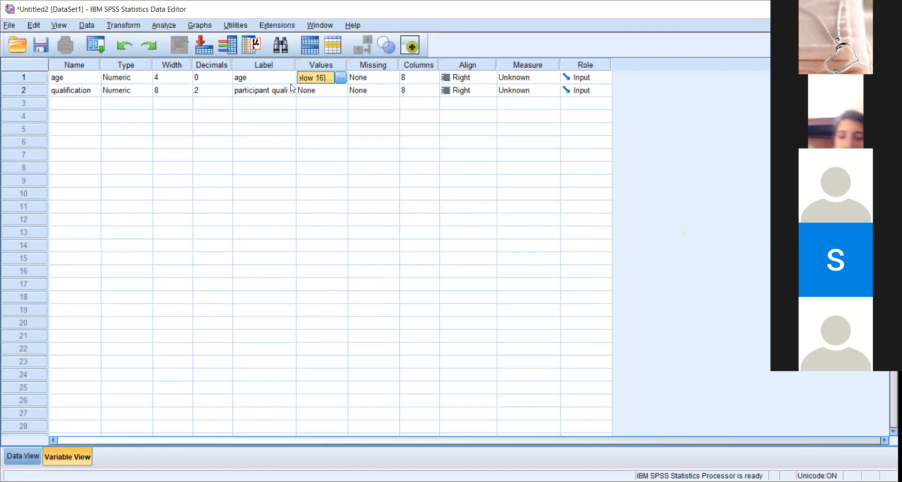
Step: Add a value label to the qualification variable that codes 1 as "intermediate"
double_click(339, 92)
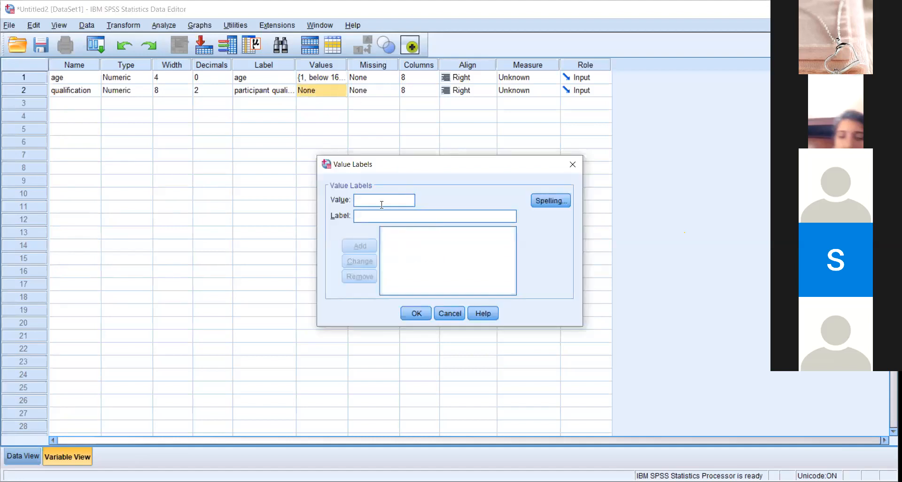
type("intermediATE")
key("BackSpace")
key("BackSpace")
type("a")
type("te")
left_click(380, 202)
type("1")
key("Return")
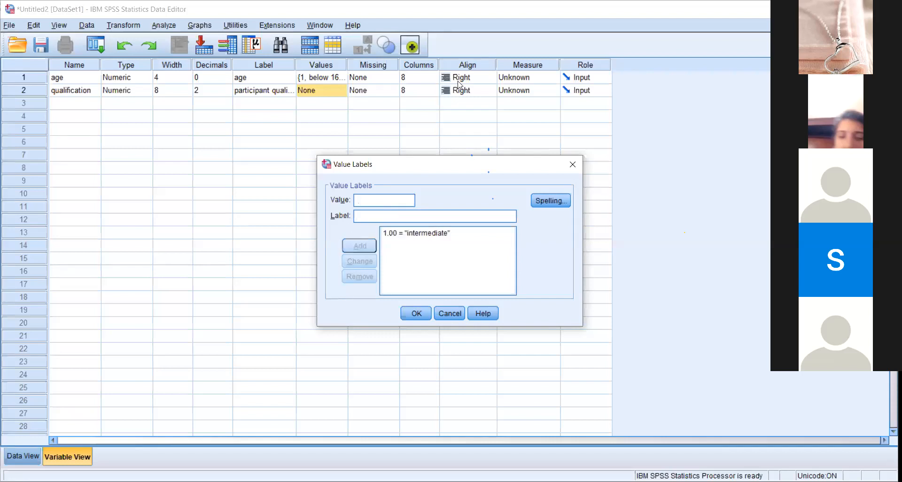
Step: Add a qualification value label that codes 2 as "masters" and apply the value labels
type("masters")
left_click(387, 200)
type("2")
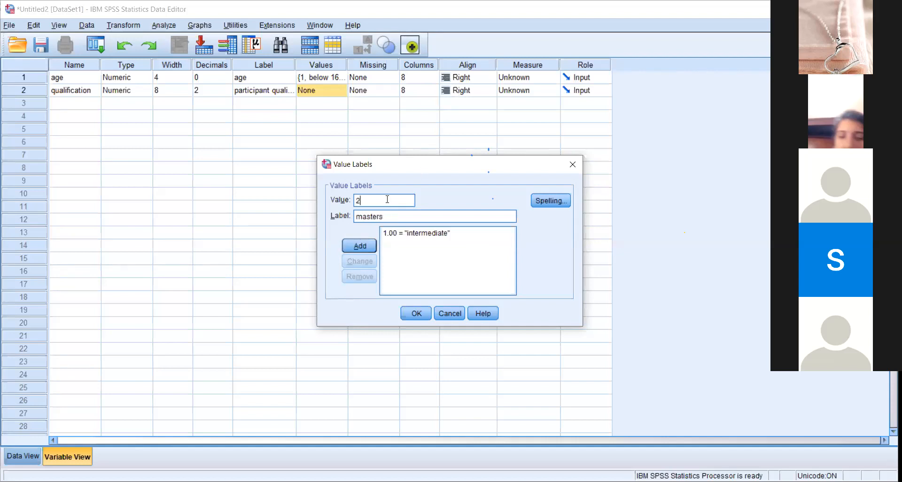
left_click(368, 244)
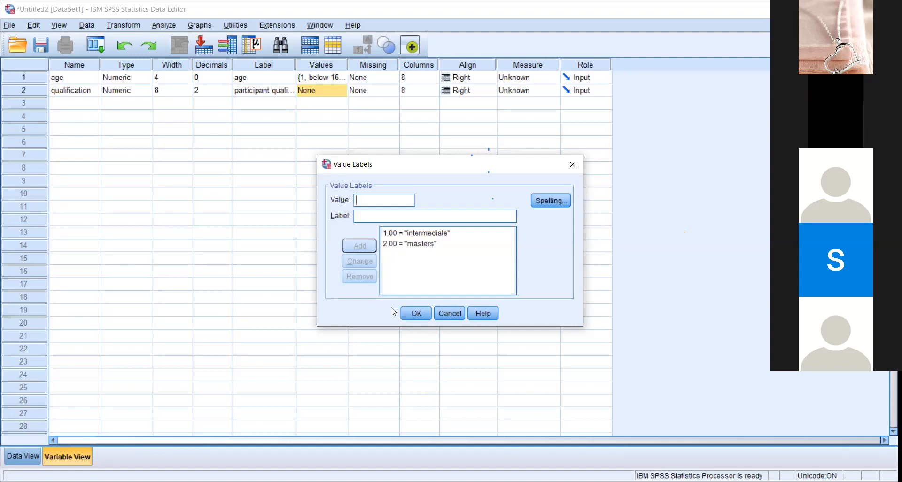
left_click(412, 311)
Step: Set the qualification variable's decimals to 0
left_click(207, 93)
left_click(227, 94)
left_click(227, 94)
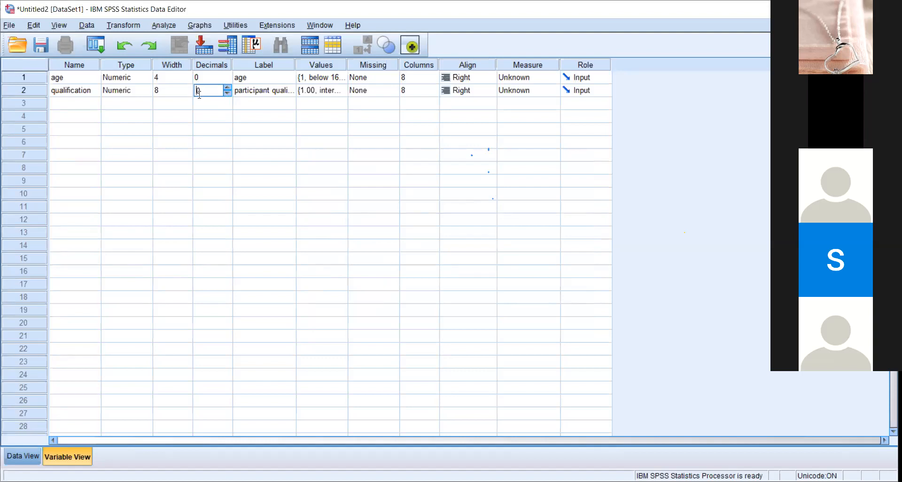
left_click(262, 130)
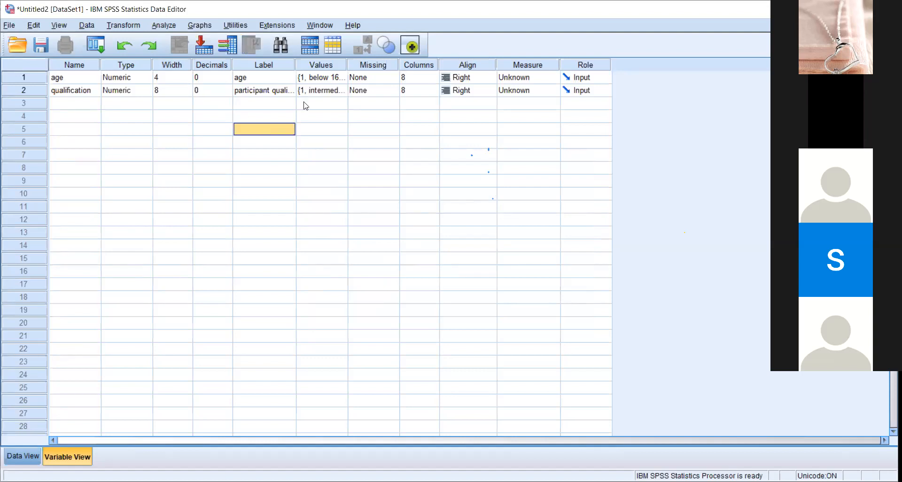
Step: Review the value labels defined for the qualification variable
left_click(338, 89)
left_click(342, 90)
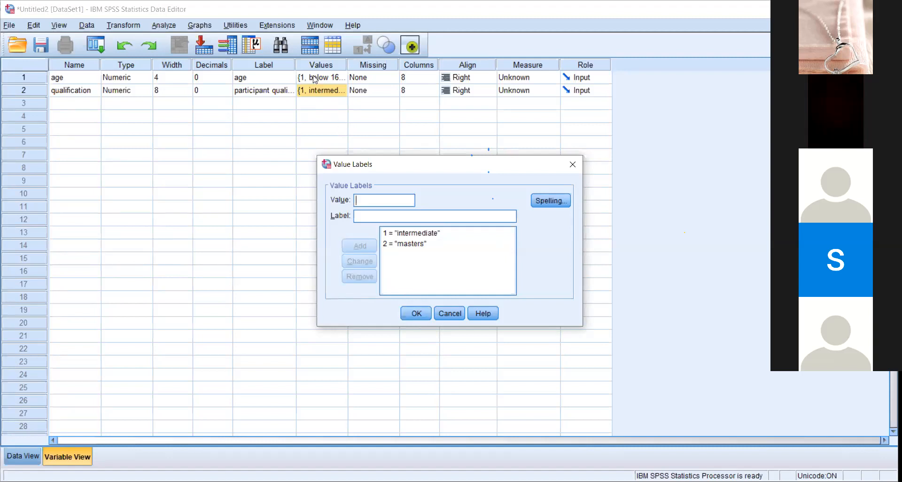
left_click(424, 315)
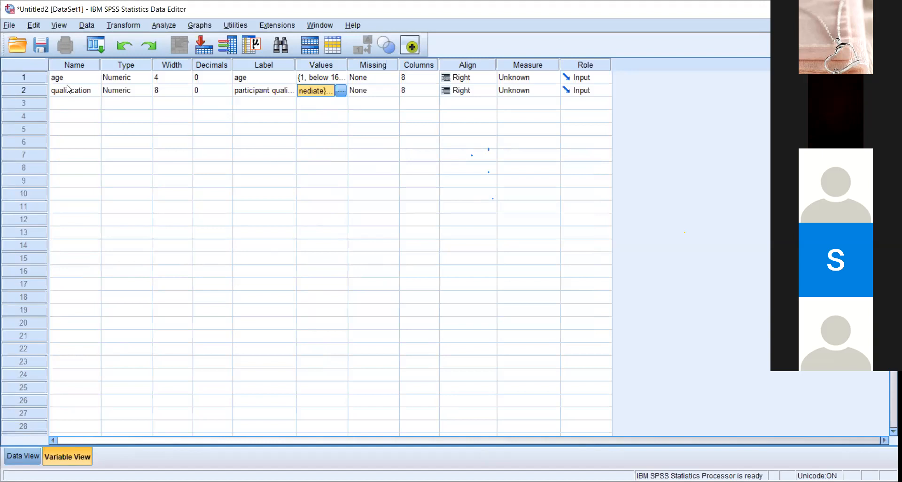
Step: Enter 1 as the first case's age in the Data View
key("ctrl+t")
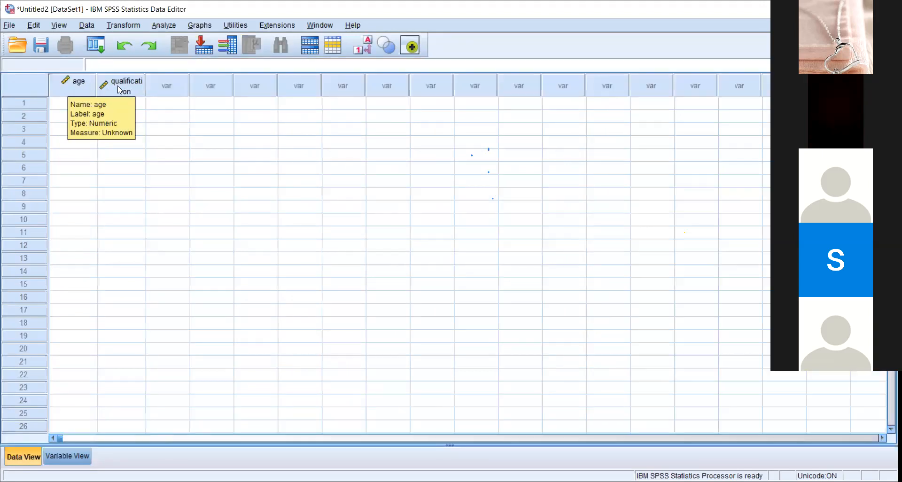
mouse_move(121, 91)
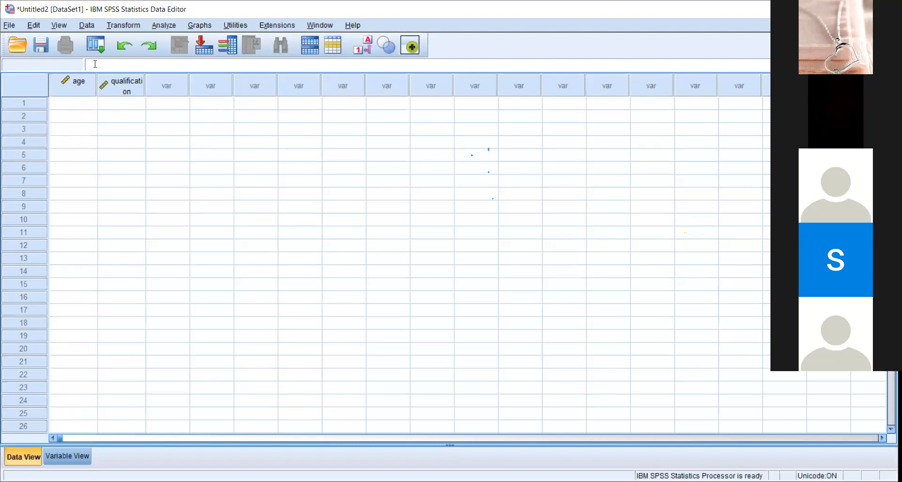
left_click(70, 103)
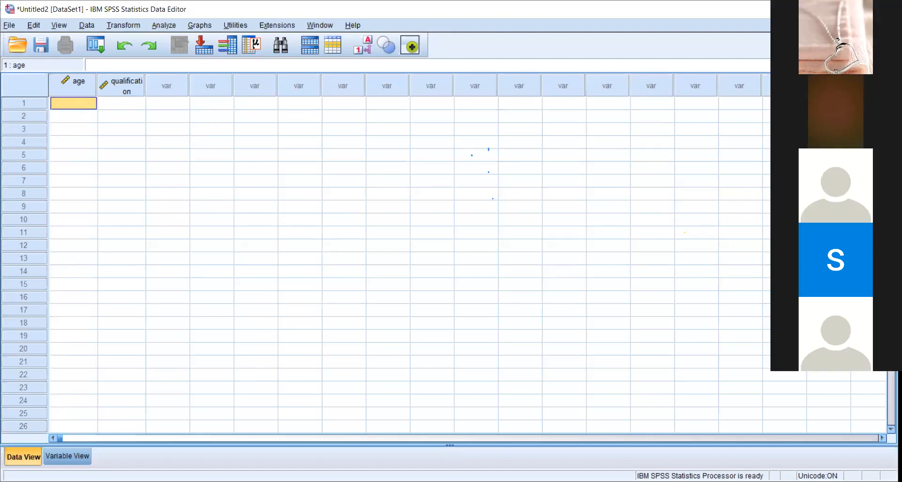
type("1")
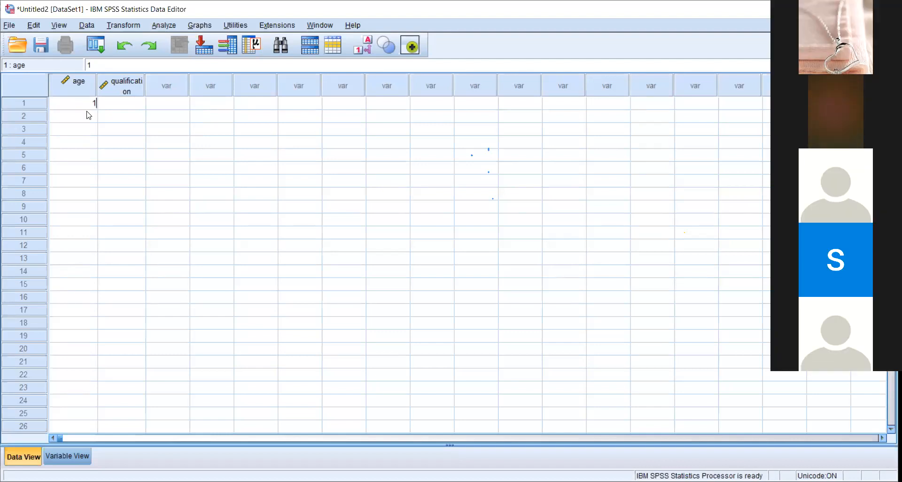
left_click(88, 117)
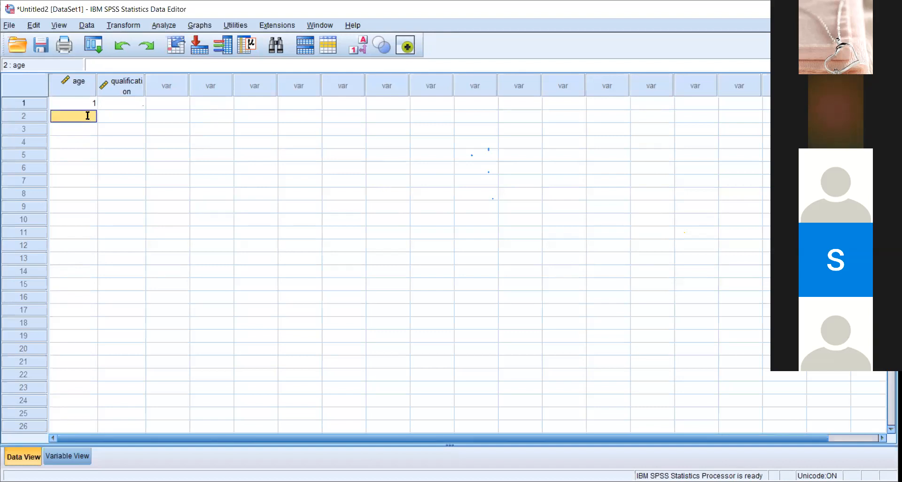
Step: Enter age code 3 for the second case and 2 for the third case
type("2")
left_click(93, 130)
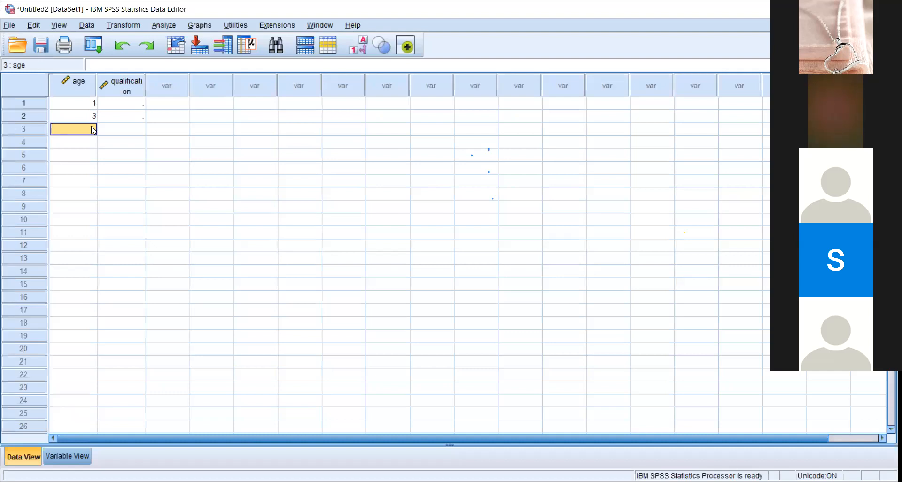
type("2")
Step: Enter the qualification codes 1, 1 and 2 for the first three cases
left_click(120, 101)
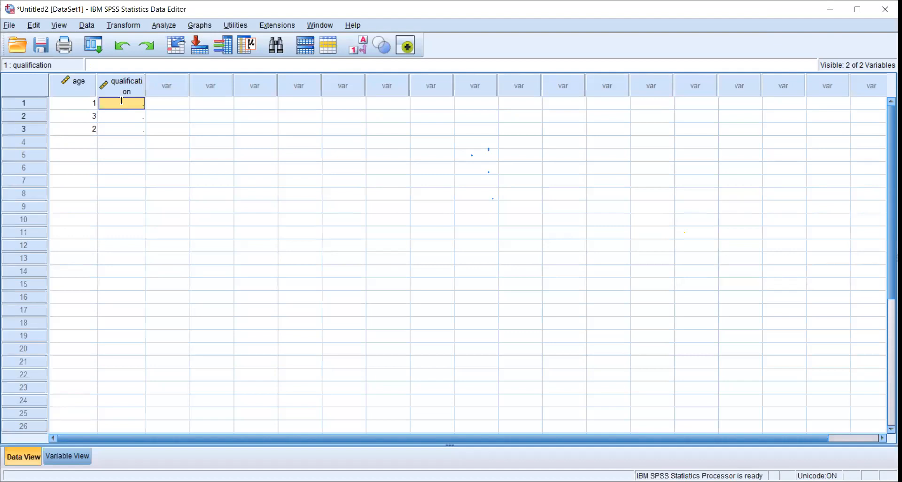
type("1")
left_click(125, 121)
type("1")
left_click(132, 134)
type("3")
key("BackSpace")
type("2")
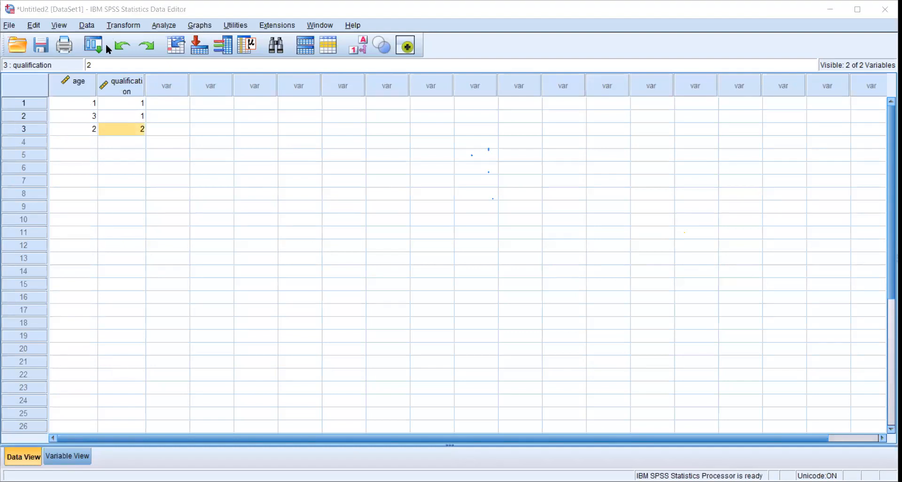
Step: Run a Frequencies analysis with frequency tables for age and participant qualification
left_click(168, 27)
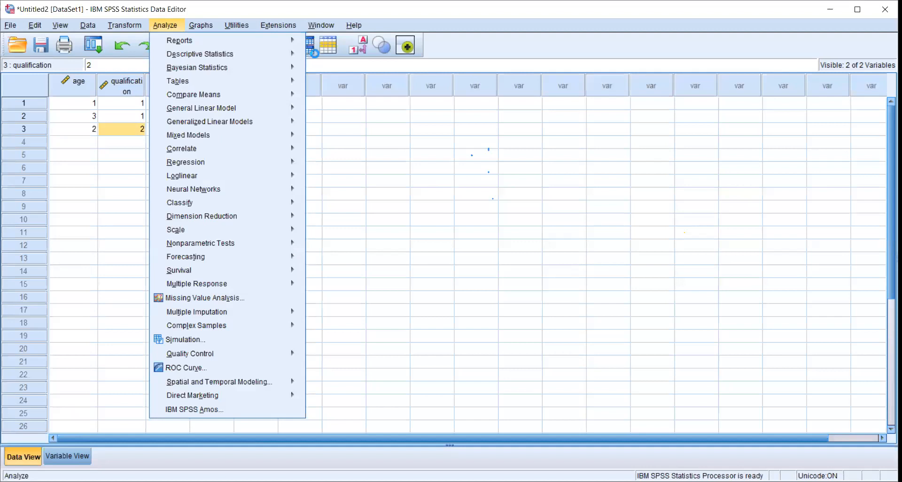
mouse_move(300, 54)
left_click(339, 56)
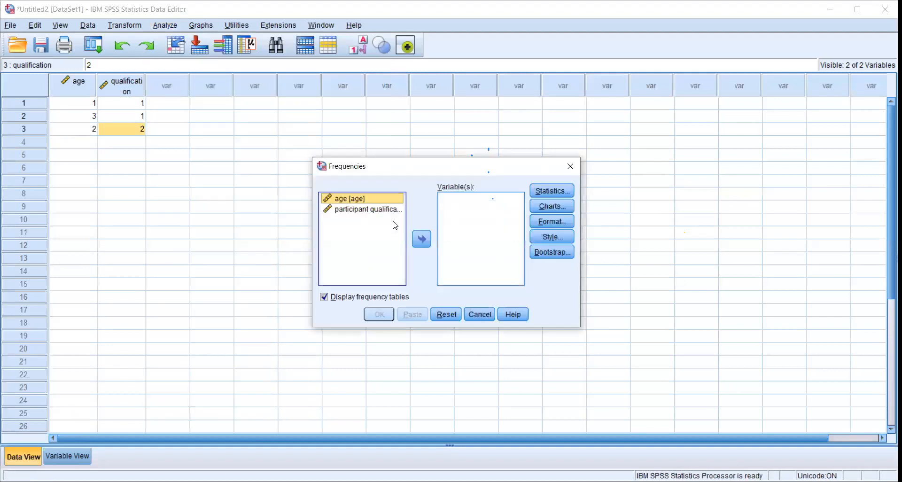
left_click(423, 238)
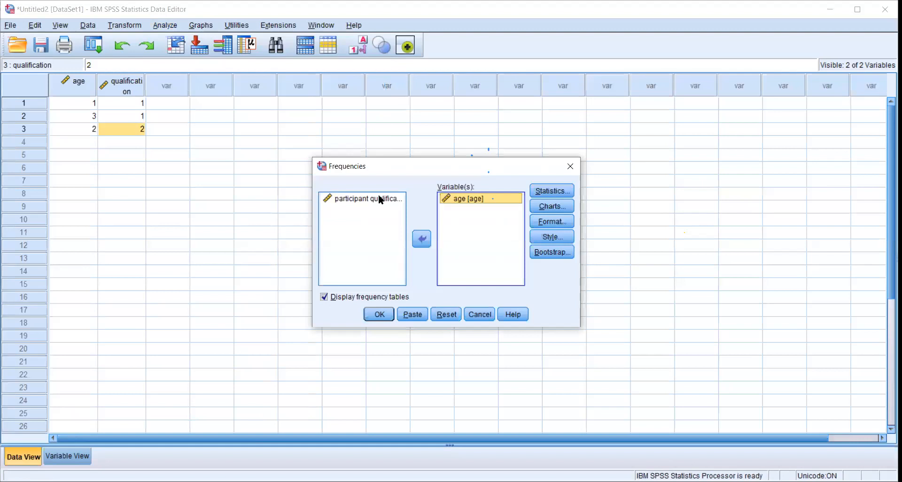
left_click(417, 244)
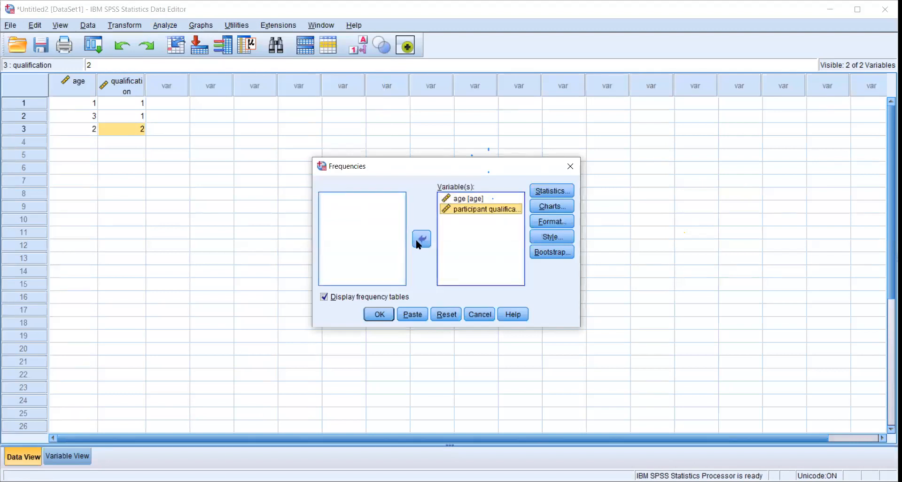
left_click(388, 314)
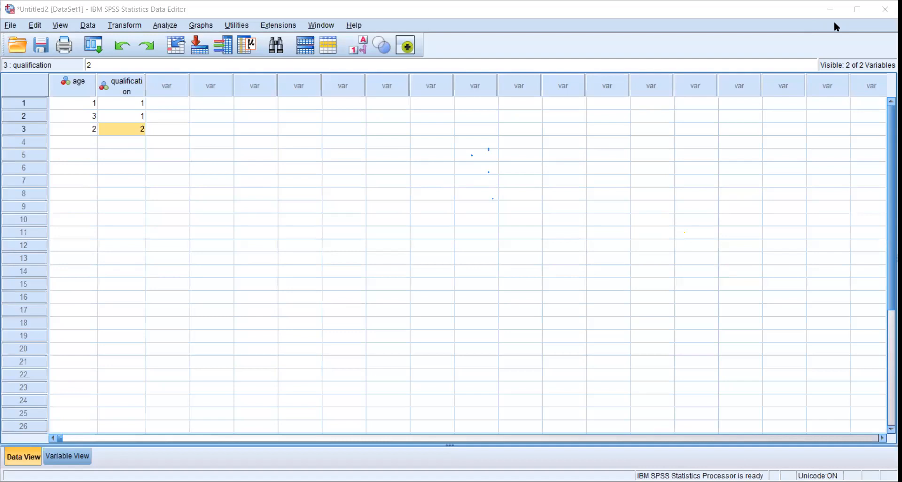
Step: Review the value labels defined for the age variable in the Variable View
left_click(530, 198)
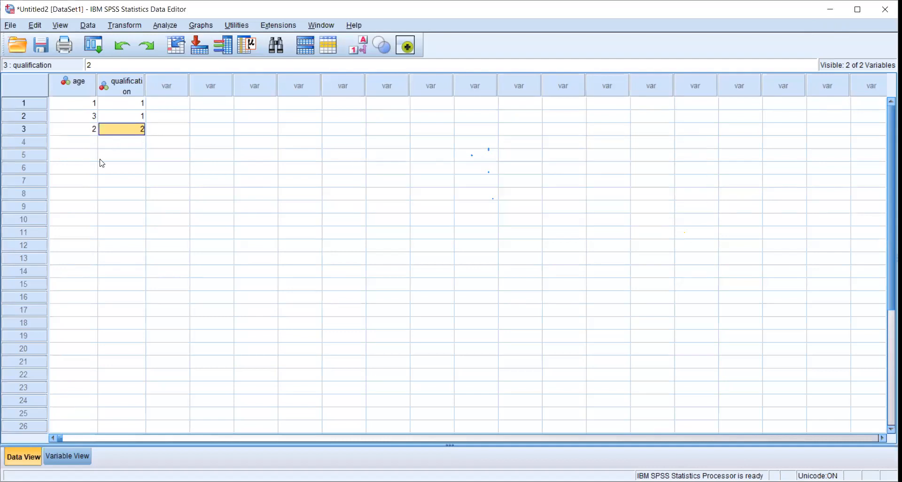
left_click(61, 458)
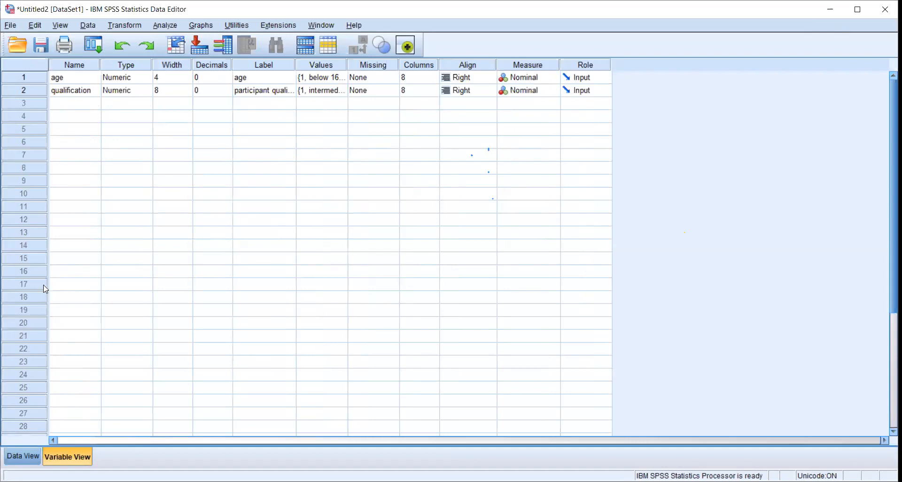
left_click(297, 78)
left_click(343, 80)
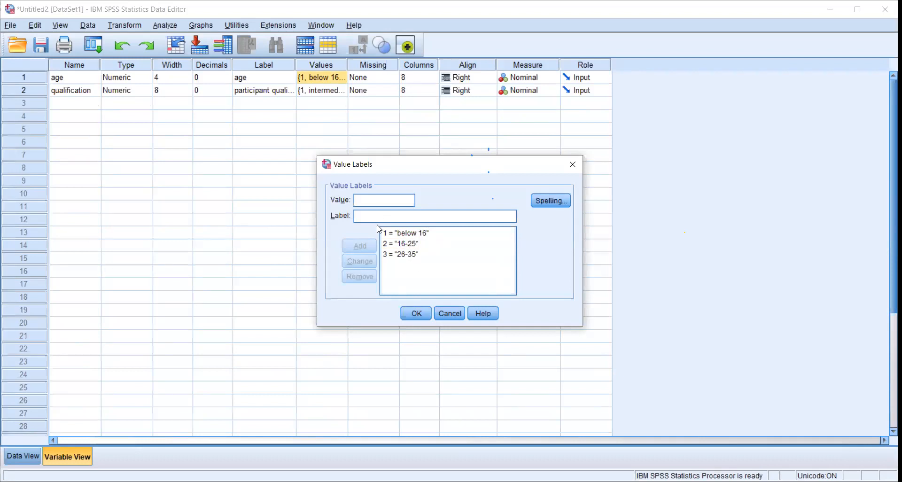
left_click(403, 244)
left_click(403, 243)
left_click(391, 234)
left_click(416, 314)
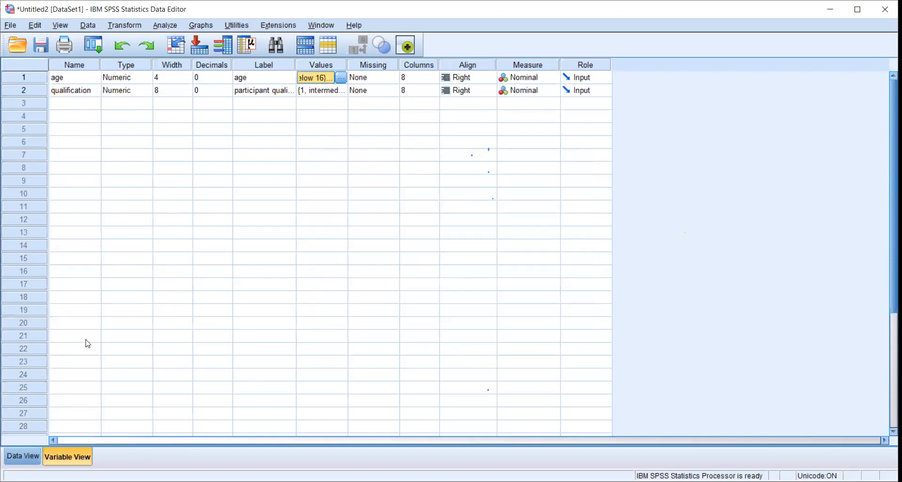
Step: Compare the coded cases in the Data View with the age variable's value labels
left_click(26, 454)
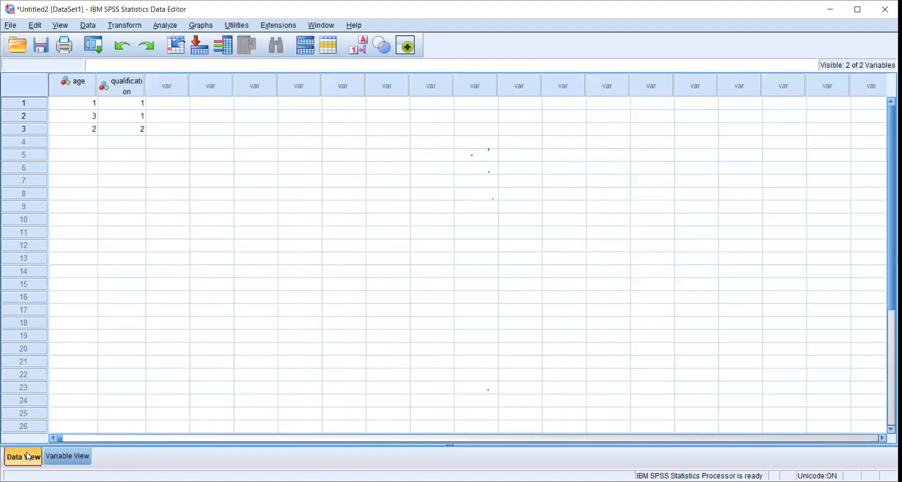
left_click(55, 458)
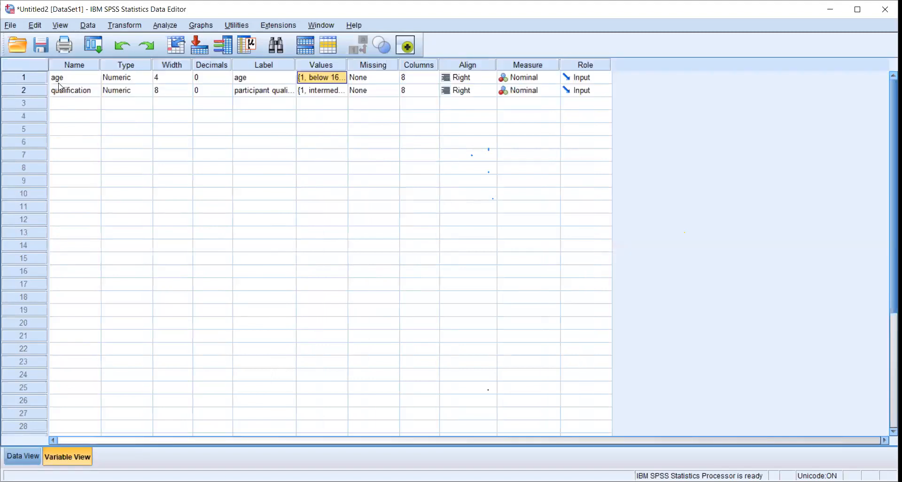
left_click(24, 455)
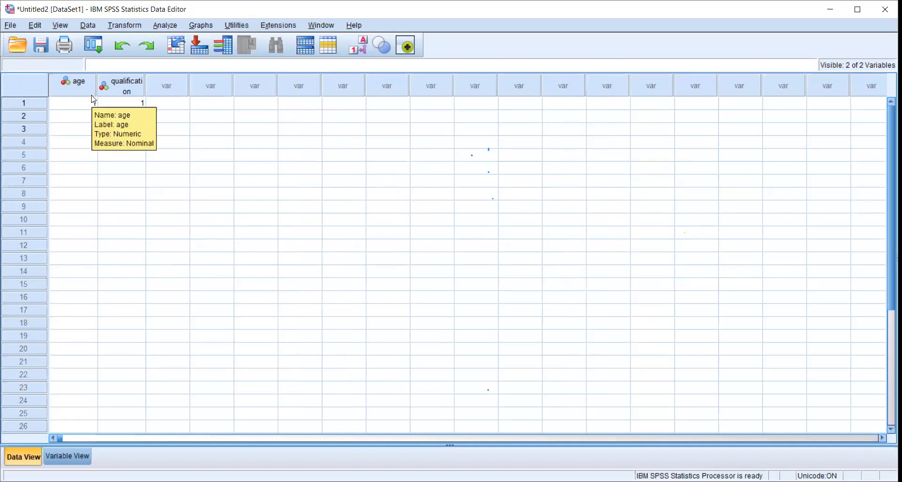
left_click(71, 456)
left_click(319, 78)
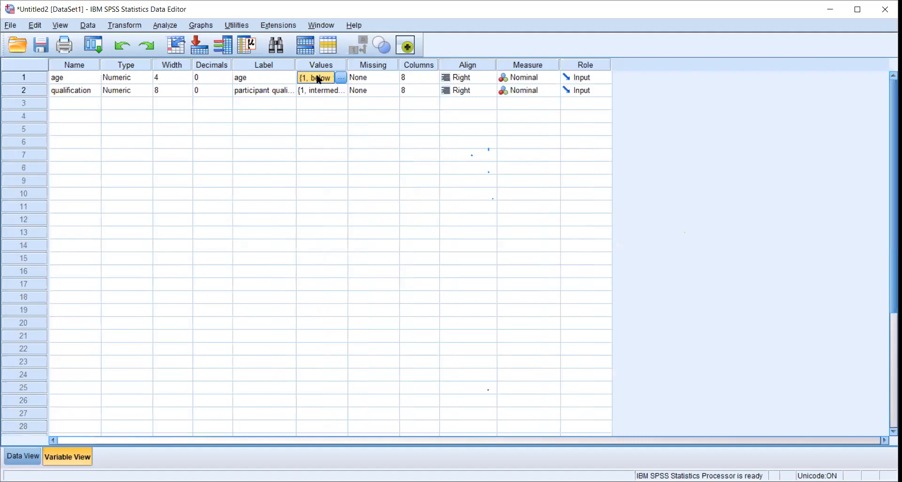
left_click(340, 78)
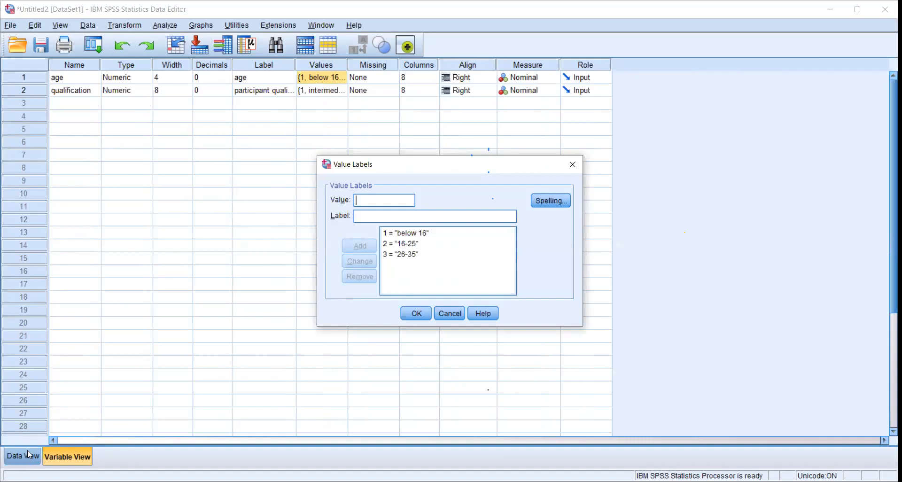
left_click(573, 165)
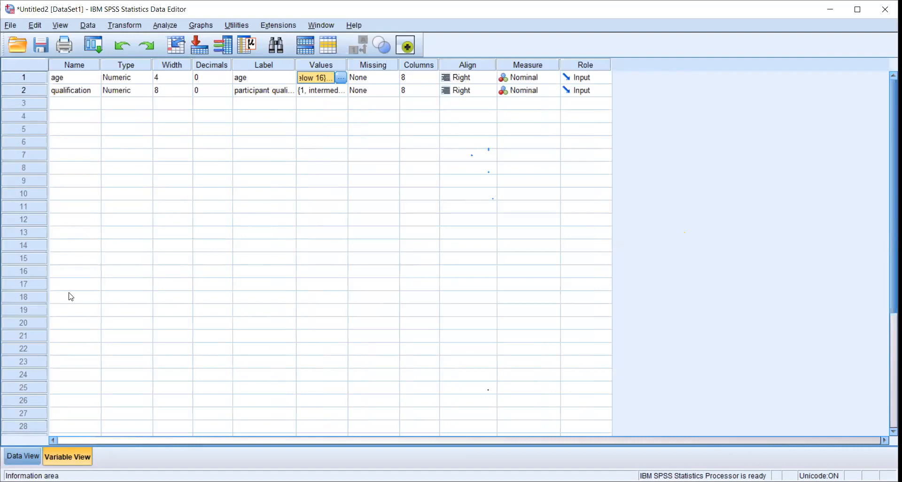
key("ctrl+t")
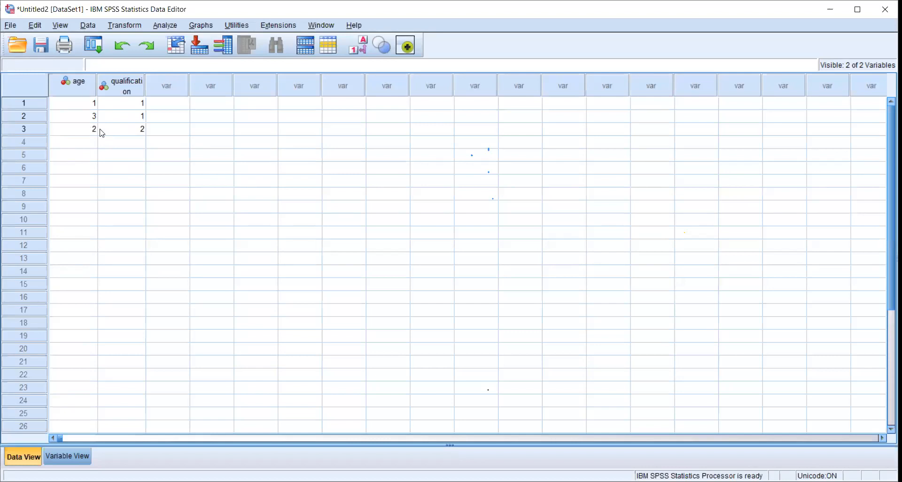
left_click(312, 141)
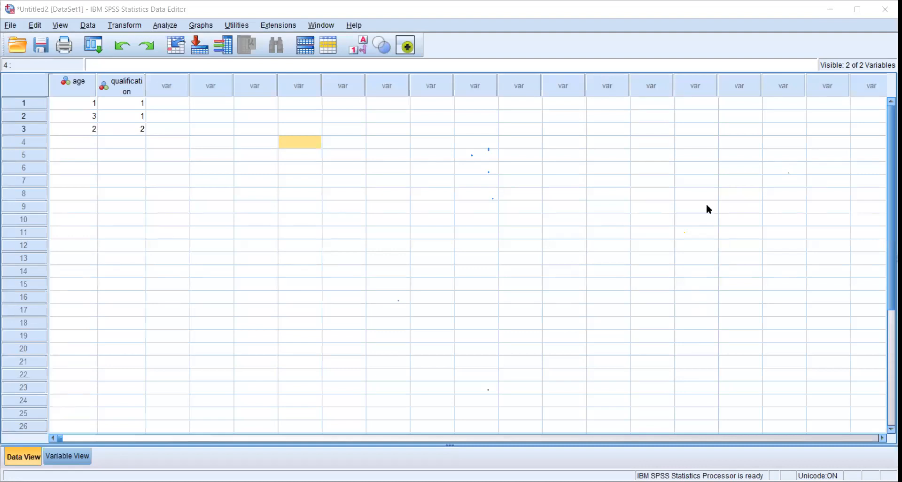
Step: Reopen the Frequencies analysis and remove age and participant qualification from its analysis variables
left_click(163, 26)
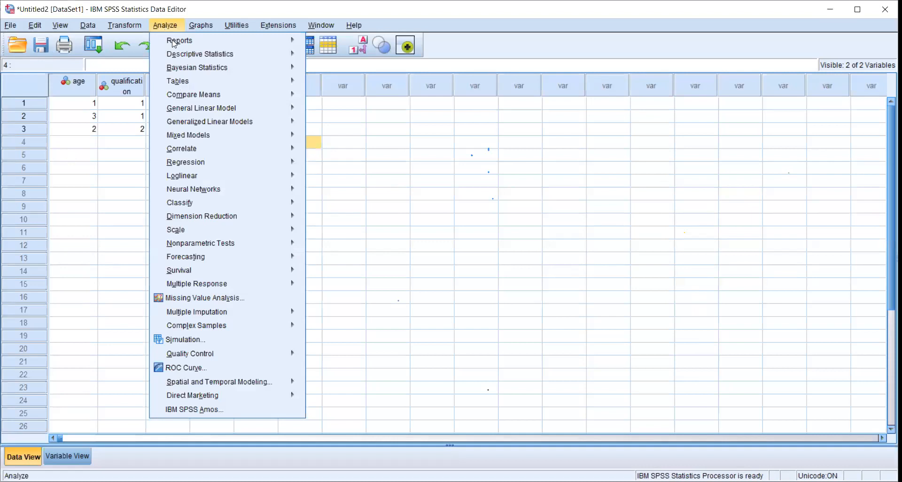
mouse_move(201, 56)
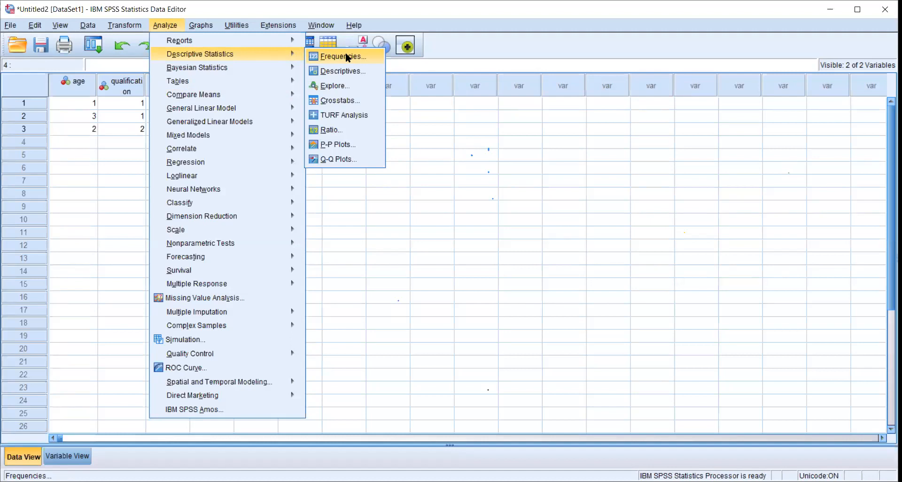
left_click(346, 56)
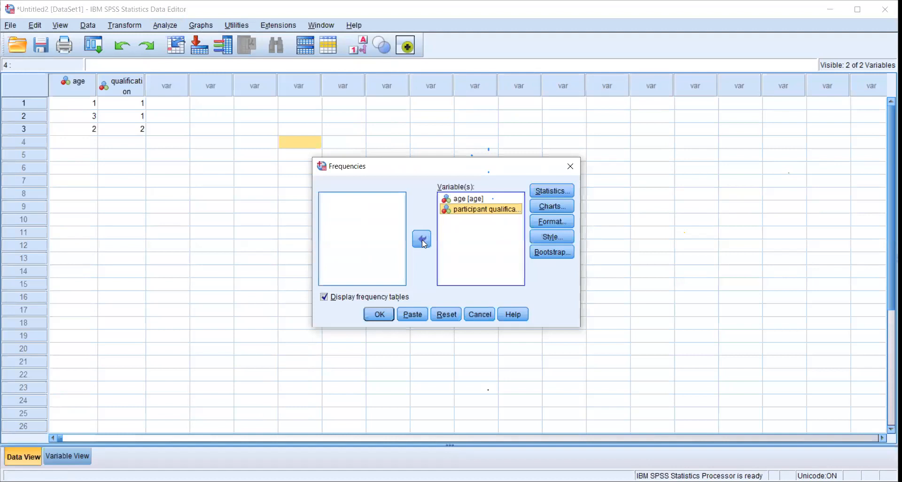
left_click(423, 241)
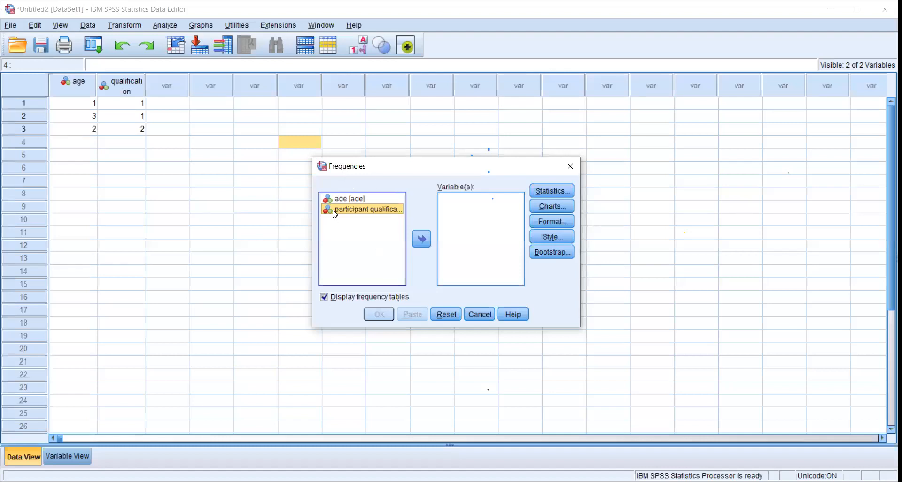
Step: Add age and participant qualification as the Frequencies variables and run the analysis with frequency tables
left_click(346, 198)
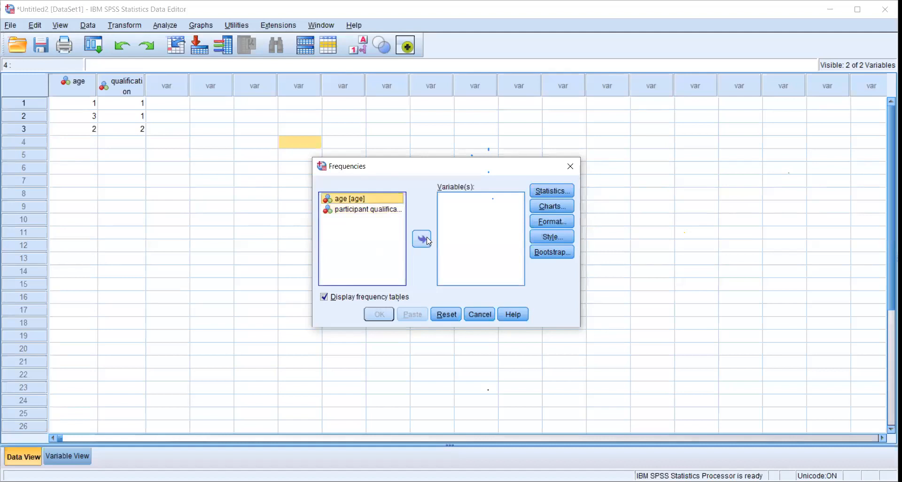
left_click(424, 239)
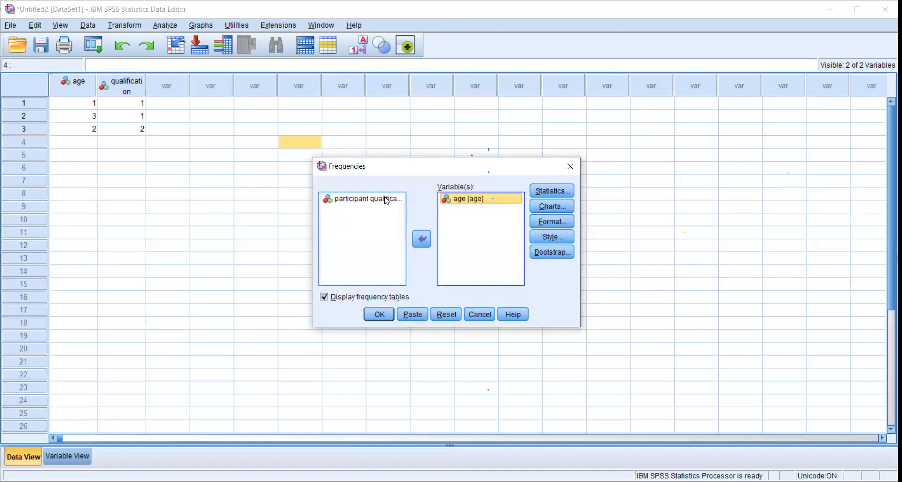
left_click(385, 198)
left_click(425, 239)
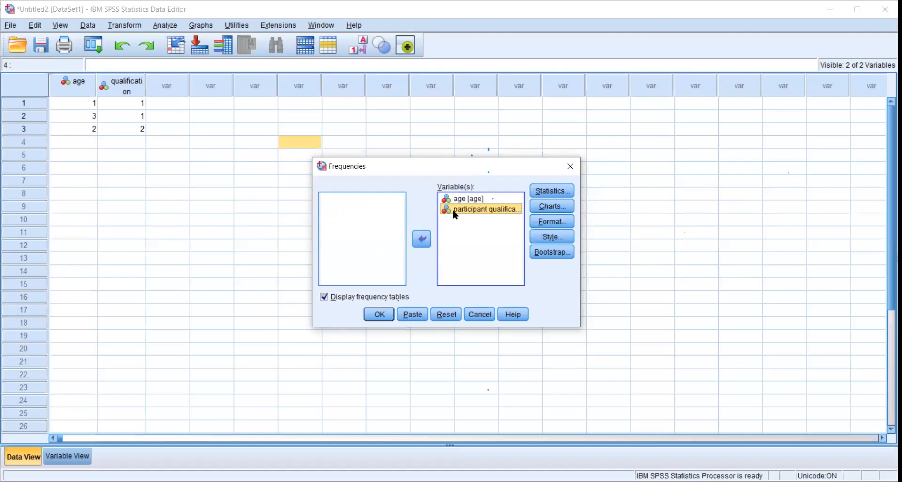
left_click(423, 239)
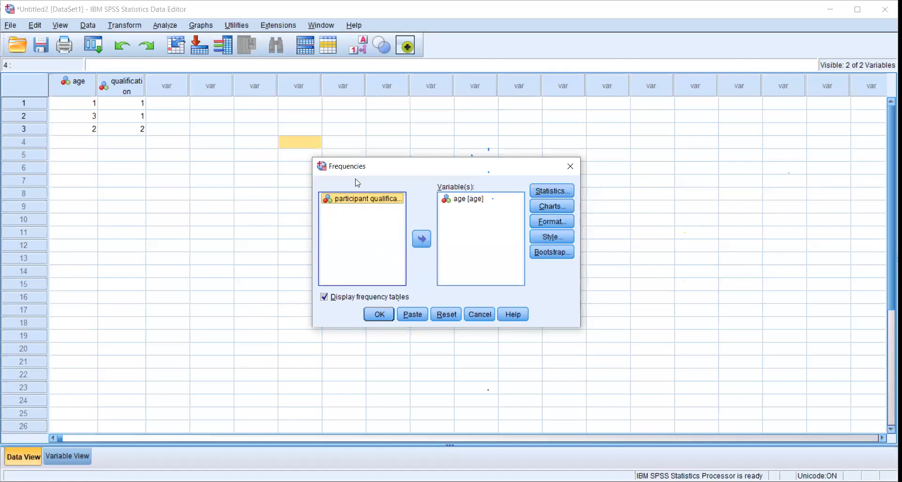
left_click(425, 239)
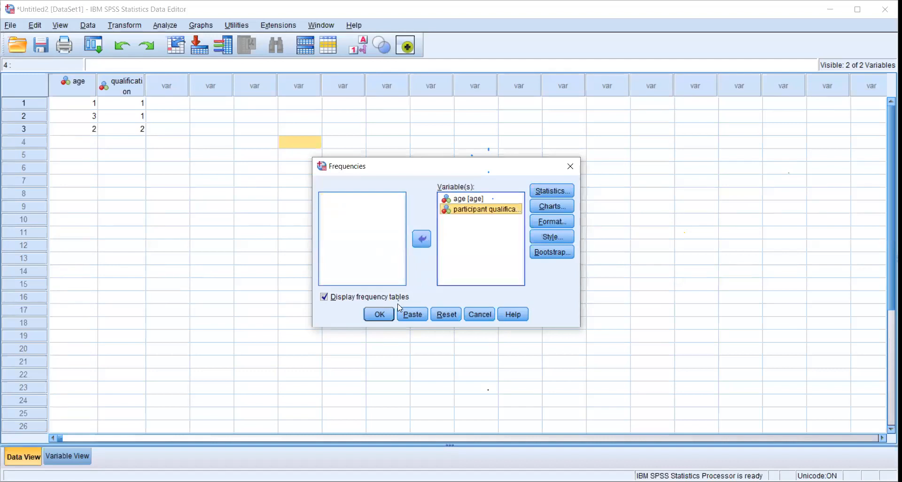
left_click(384, 317)
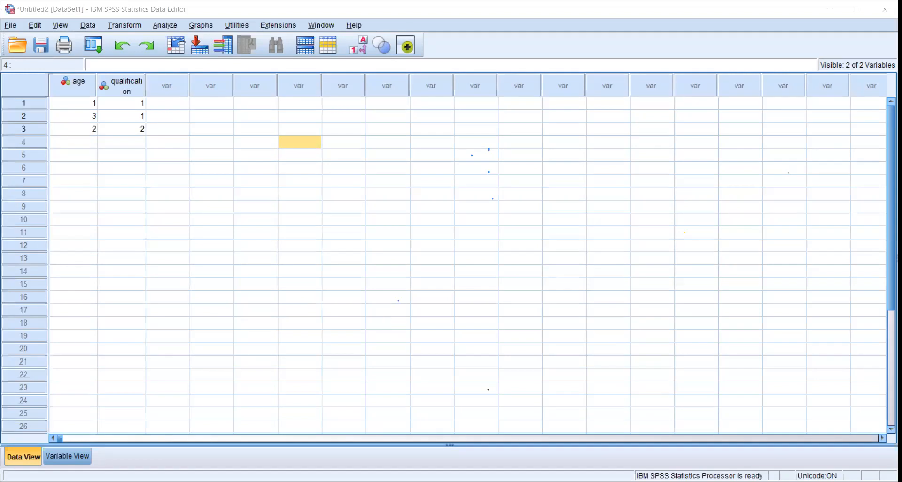
Step: Discard the output document Output2 without saving it and return to the variable definitions
left_click(23, 457)
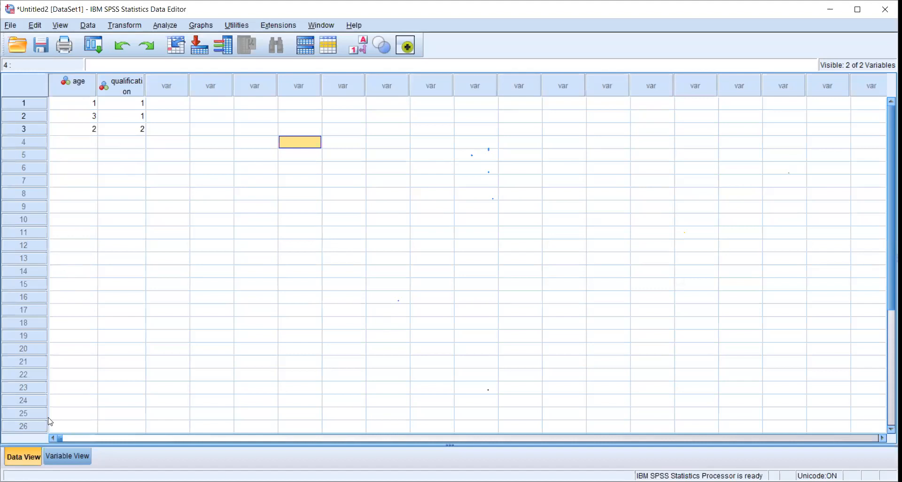
left_click(64, 456)
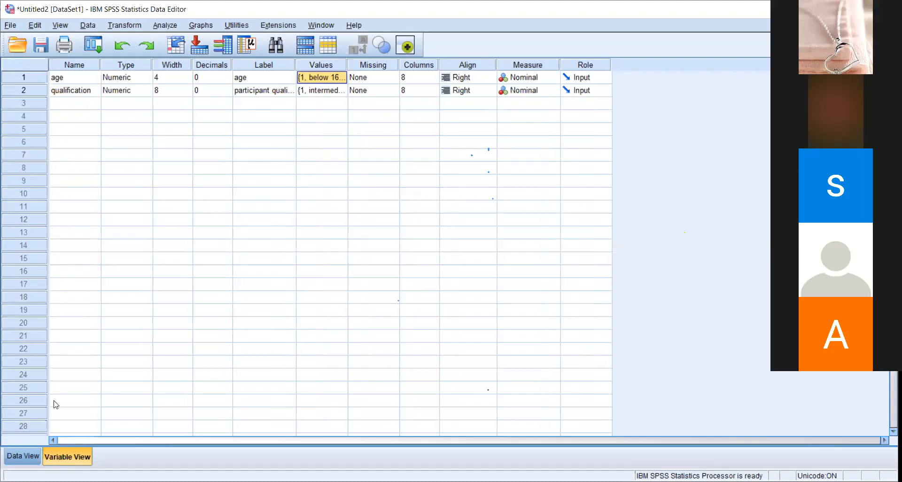
left_click(17, 457)
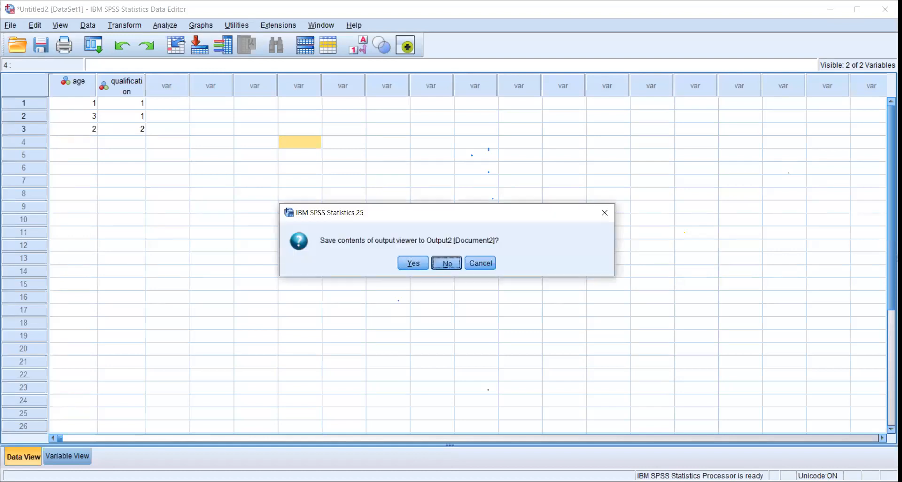
key("Return")
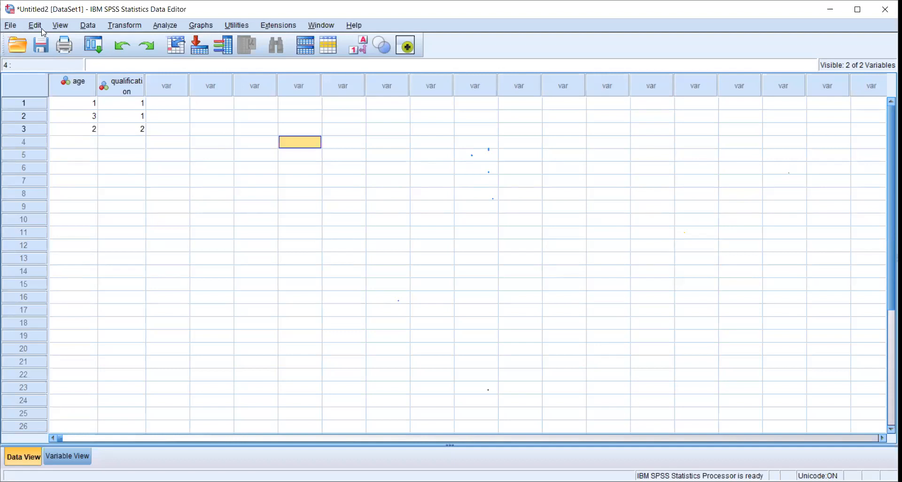
left_click(86, 454)
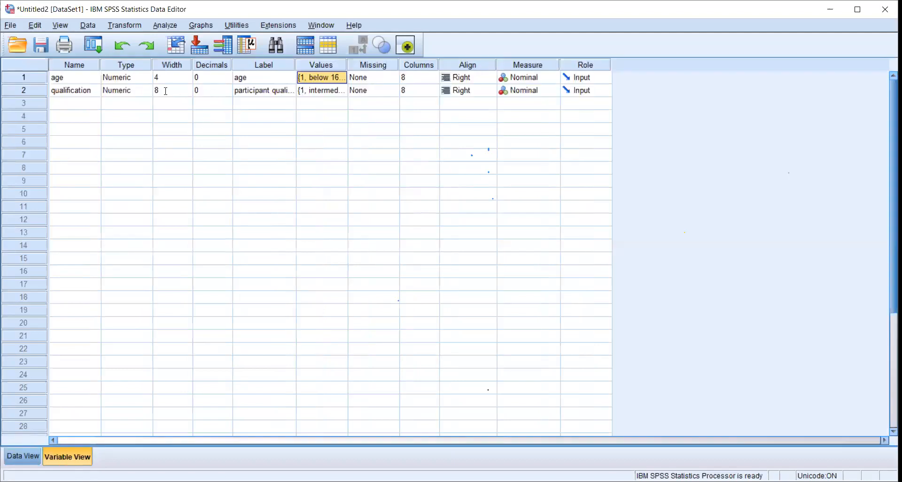
Step: Set the width of the qualification variable to 2
left_click(186, 96)
left_click(187, 93)
left_click(188, 94)
left_click(188, 93)
left_click(188, 93)
left_click(187, 94)
left_click(188, 93)
Step: Set the width of the age variable to 2
left_click(186, 77)
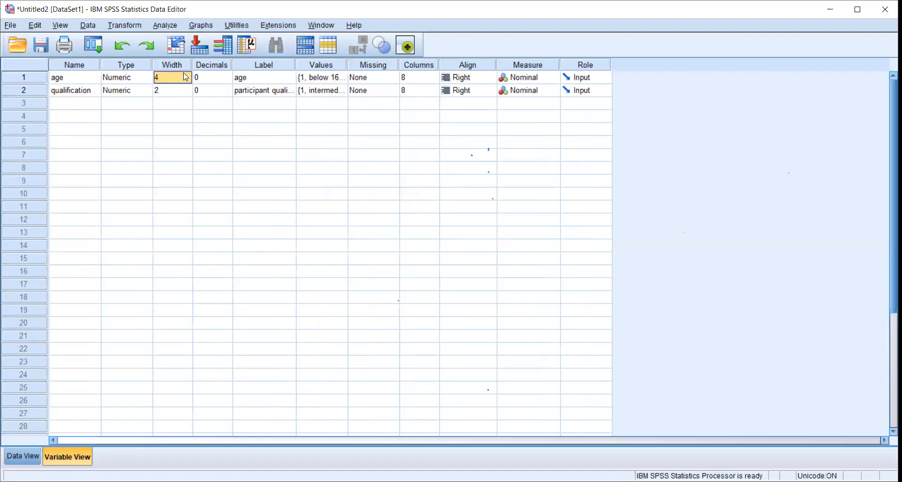
left_click(188, 81)
left_click(188, 81)
left_click(187, 80)
Step: Check the coded cases in the Data View and try to set the qualification variable's decimals to 3
left_click(203, 90)
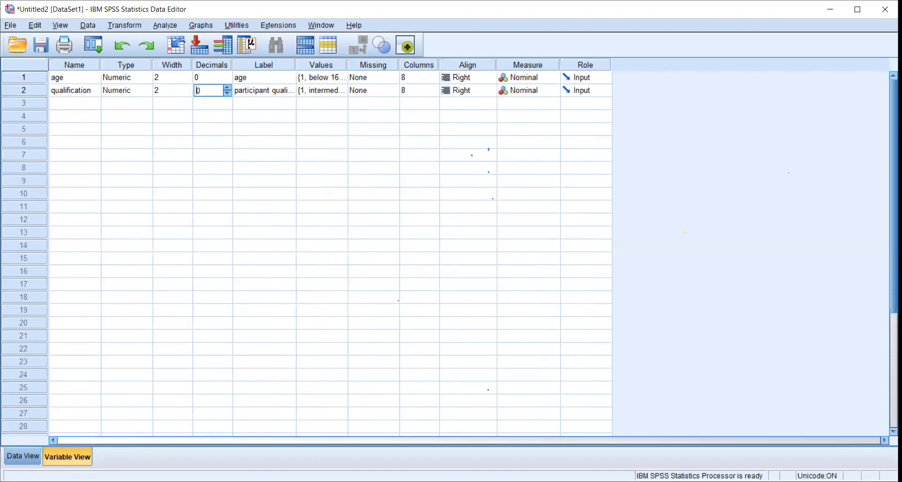
left_click(23, 456)
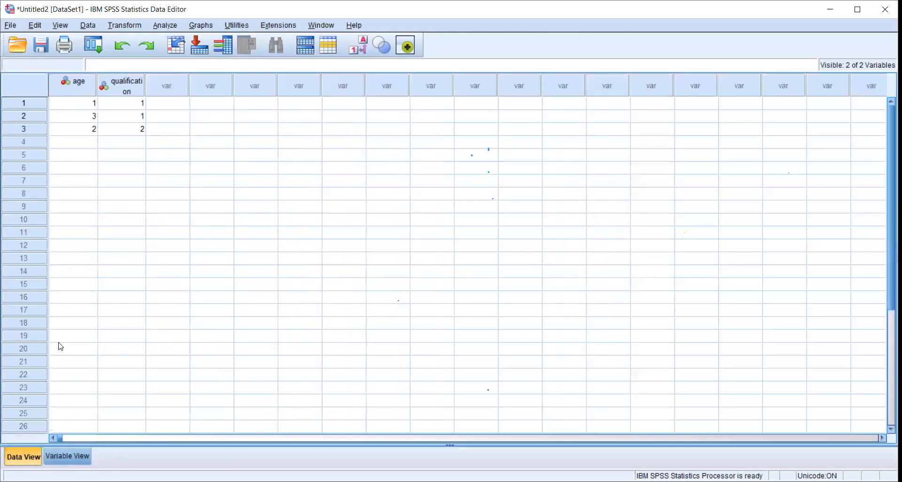
left_click(71, 457)
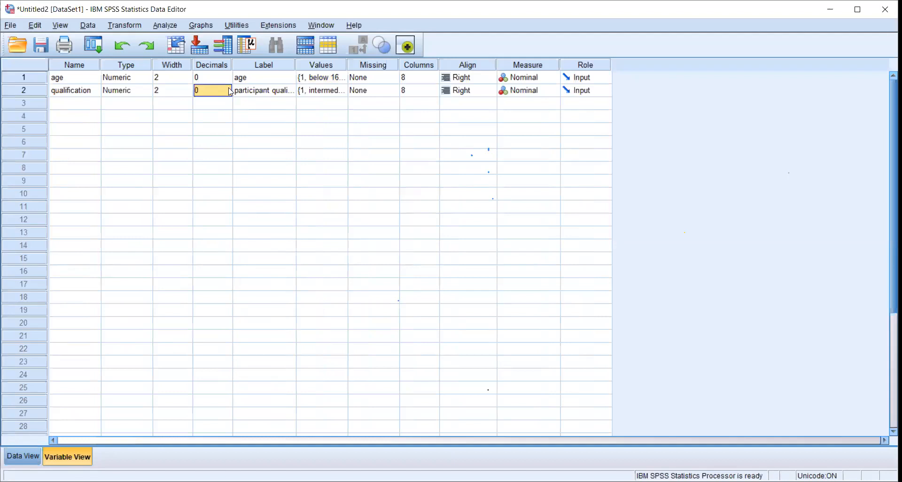
left_click(229, 88)
left_click(229, 88)
left_click(23, 456)
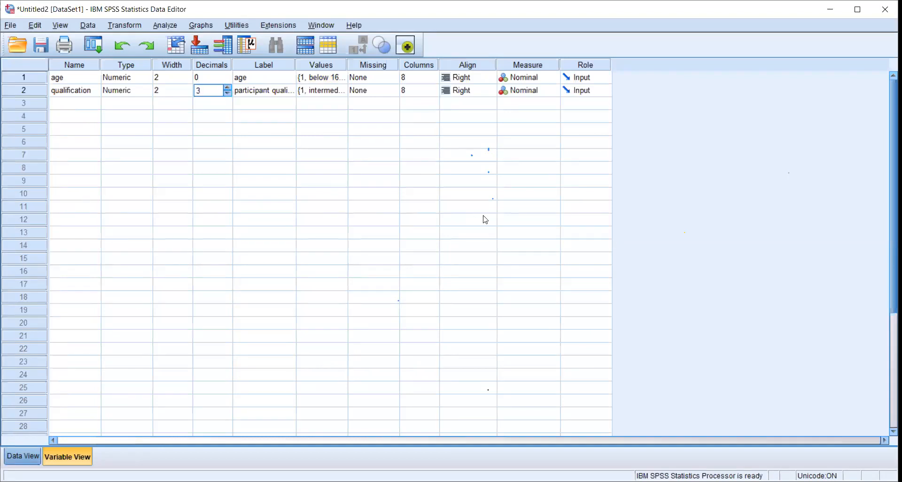
left_click(449, 266)
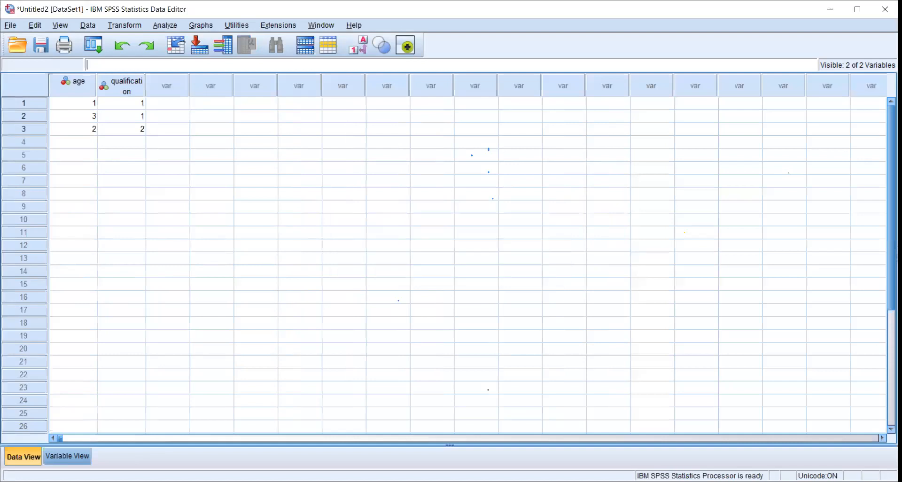
Step: Try to set the qualification variable's decimals to 2 while its width is 2
left_click(75, 456)
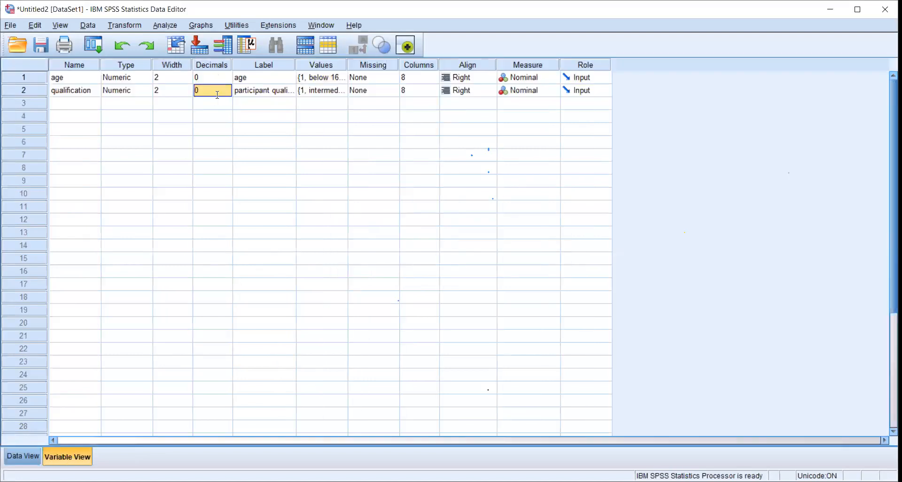
type("2")
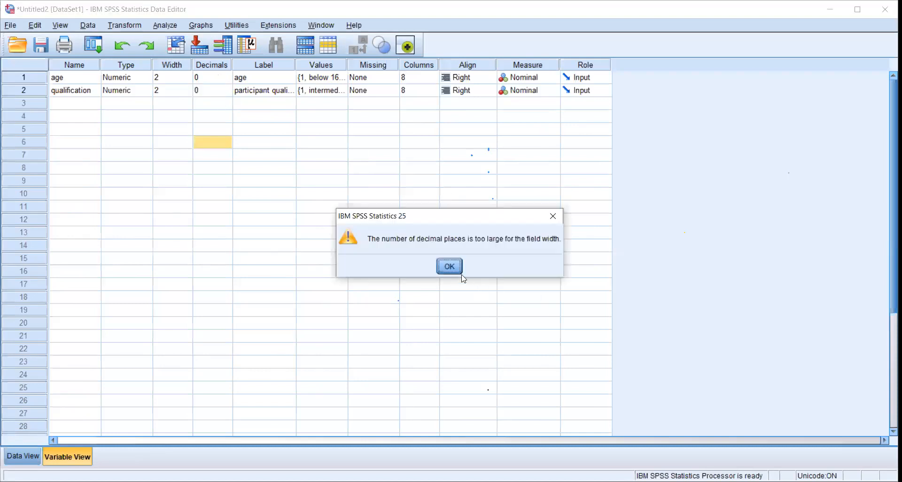
left_click(458, 269)
left_click(203, 92)
left_click(229, 89)
left_click(228, 88)
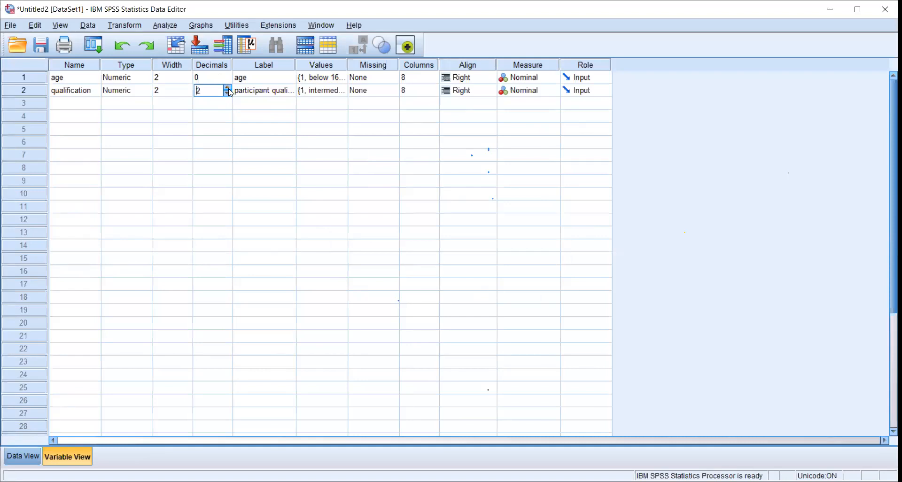
left_click(225, 81)
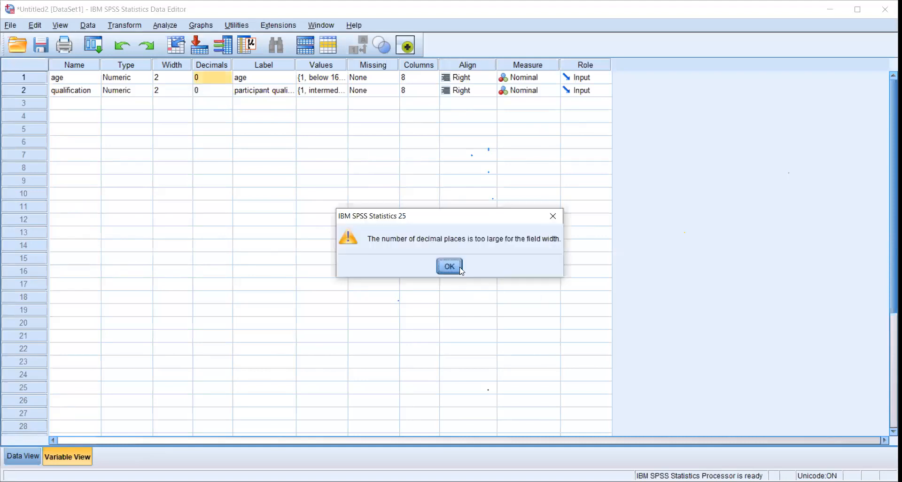
left_click(458, 266)
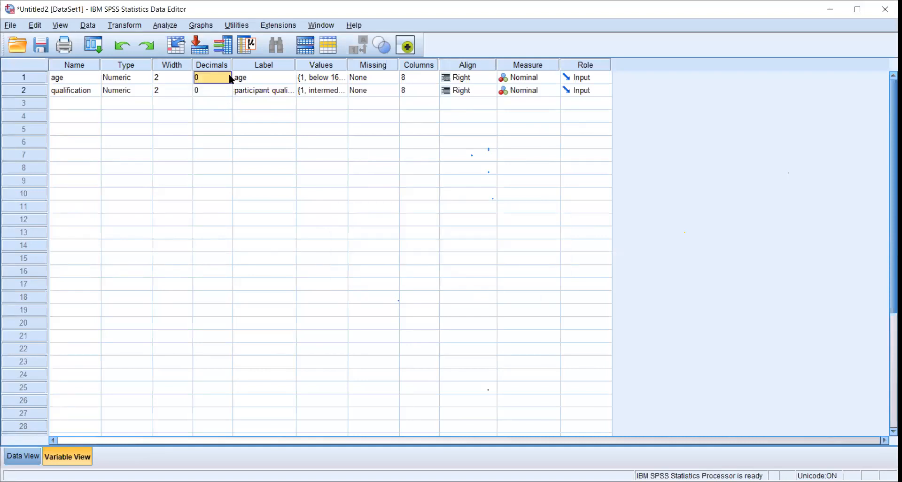
Step: Try to increase the age variable's decimals, check the coded cases in the Data View and return to the variable definitions
triple_click(230, 74)
left_click(228, 81)
left_click(329, 236)
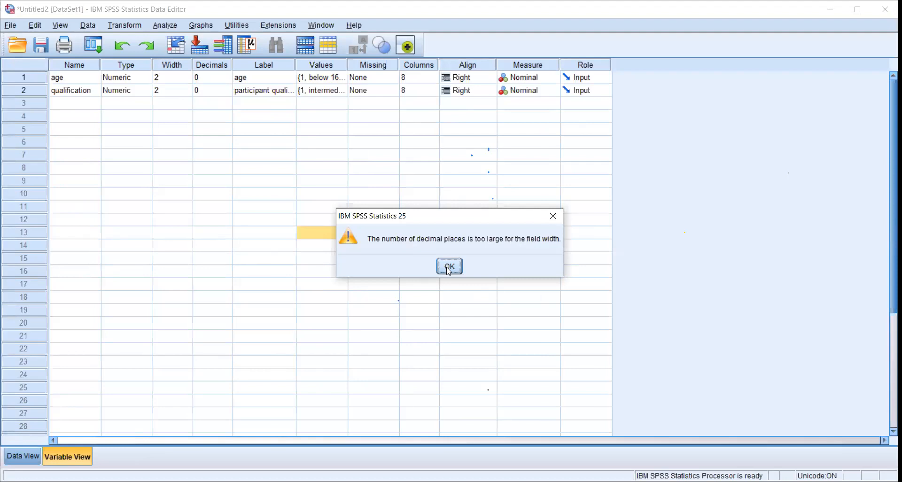
left_click(449, 266)
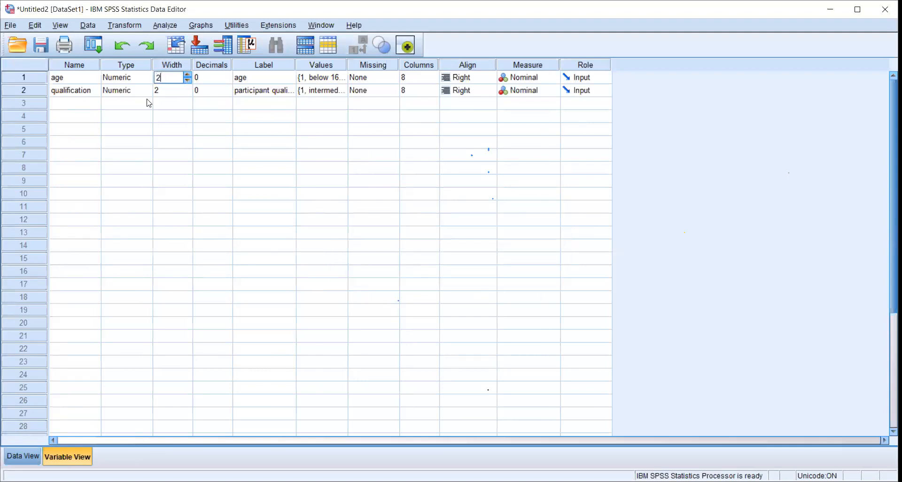
left_click(24, 456)
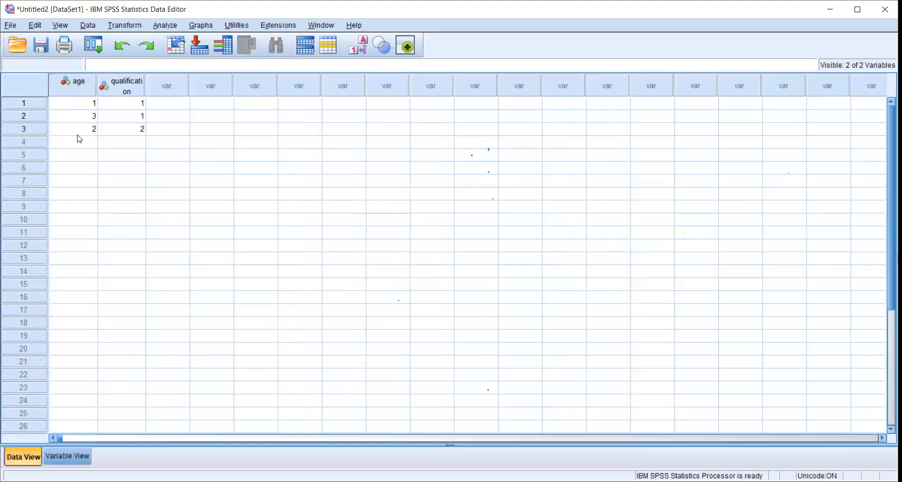
left_click(68, 454)
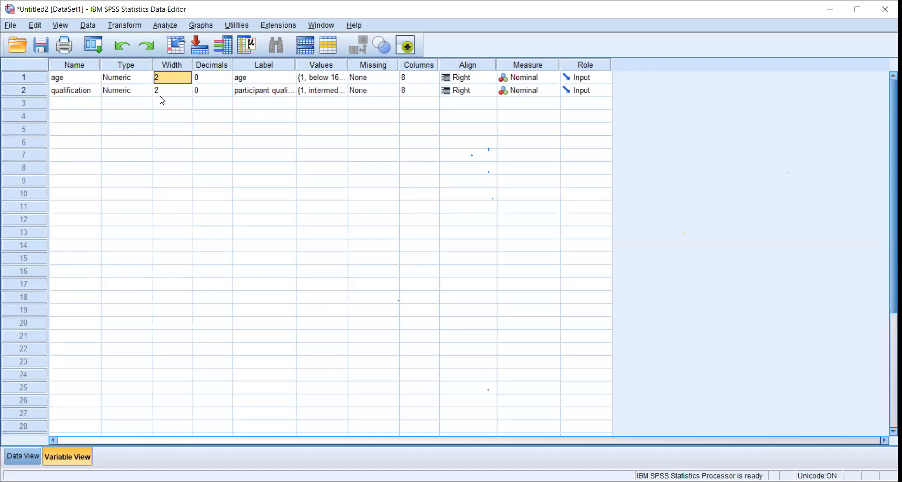
Step: Set the age variable's width to 3 and its decimals to 2
left_click(165, 77)
type("3")
left_click(188, 81)
left_click(188, 81)
left_click(188, 81)
left_click(188, 81)
left_click(187, 81)
left_click(188, 81)
left_click(168, 78)
type("3")
key("BackSpace")
key("BackSpace")
type("3")
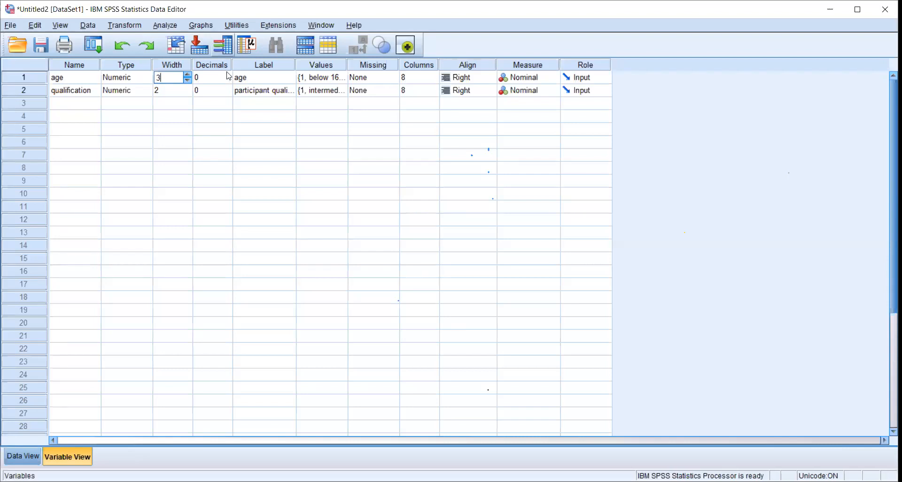
left_click(239, 193)
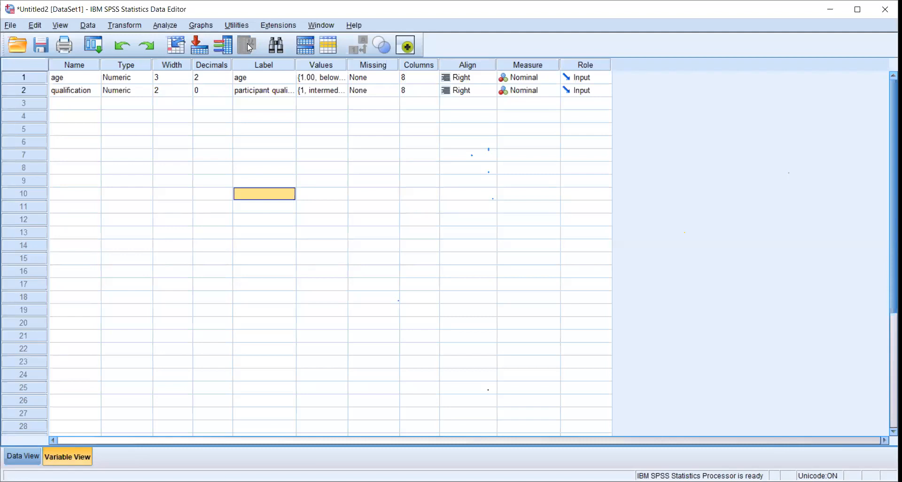
Step: Examine how the age values are displayed in the Data View and return to the variable definitions
left_click(26, 455)
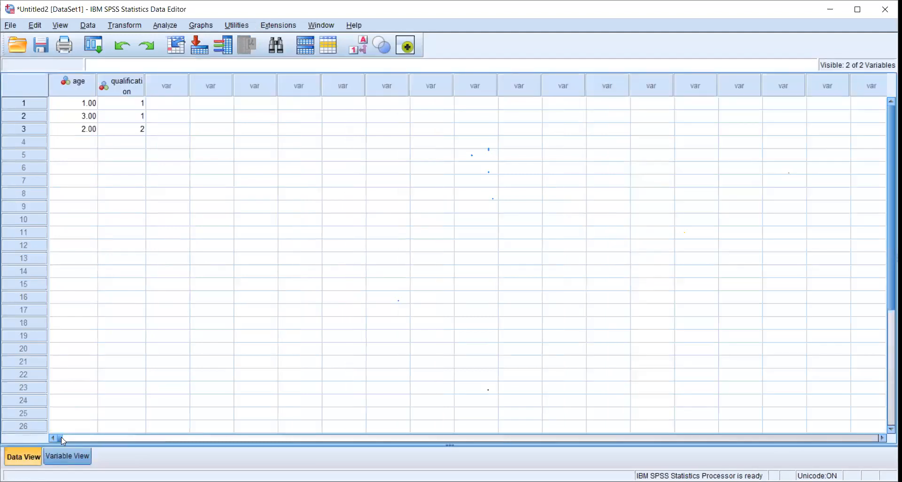
key("ctrl+t")
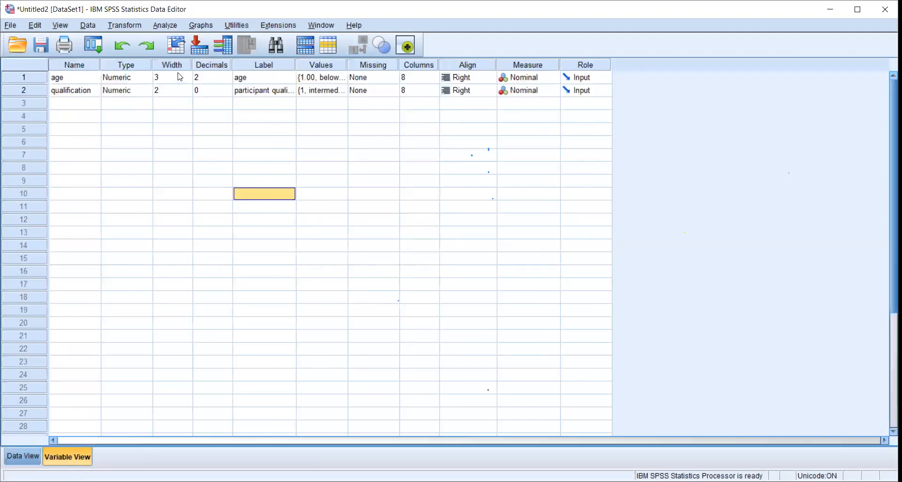
left_click(203, 79)
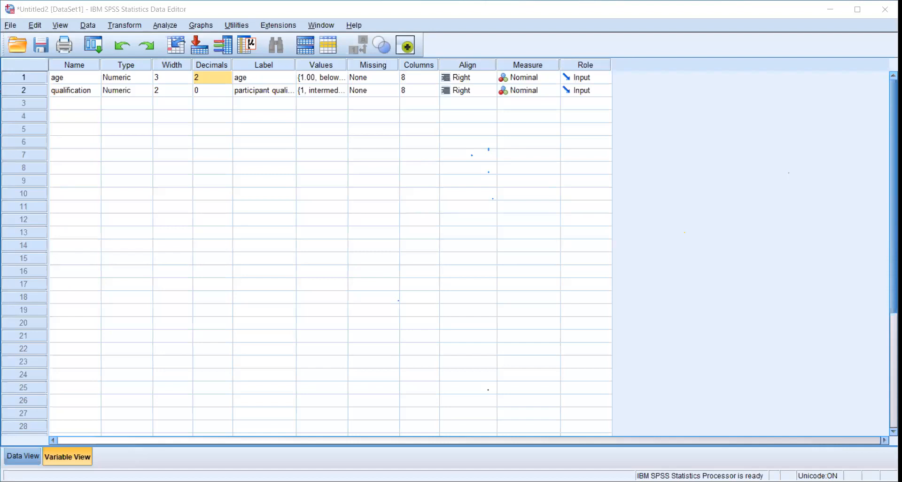
left_click(212, 77)
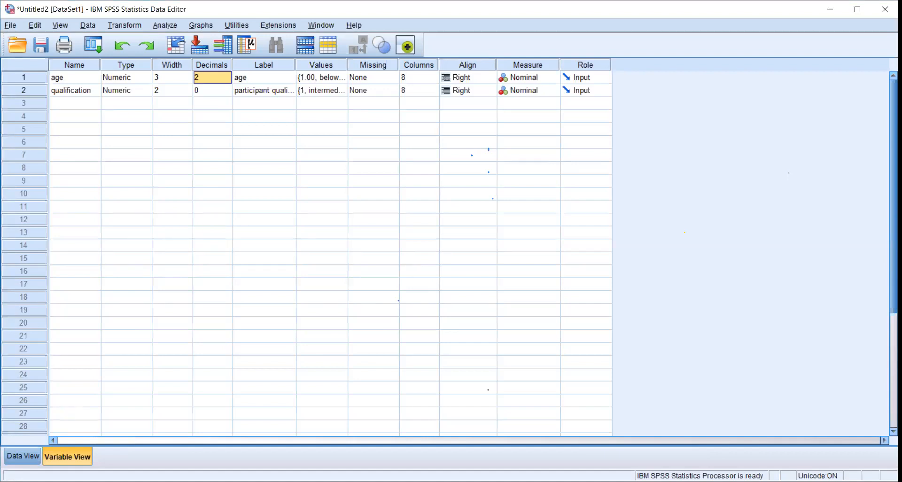
left_click(836, 5)
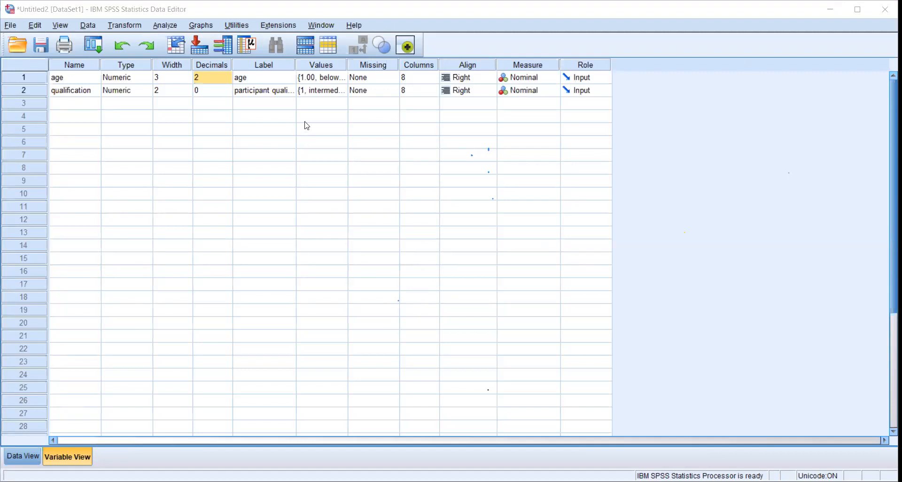
Step: Try to increase the age variable's decimals beyond what width 3 allows and review the cases in the Data View
left_click(166, 78)
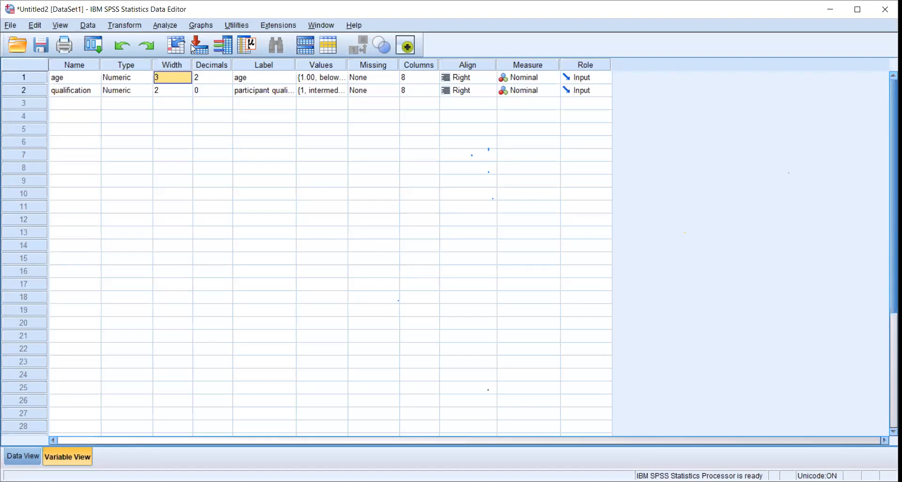
left_click(165, 77)
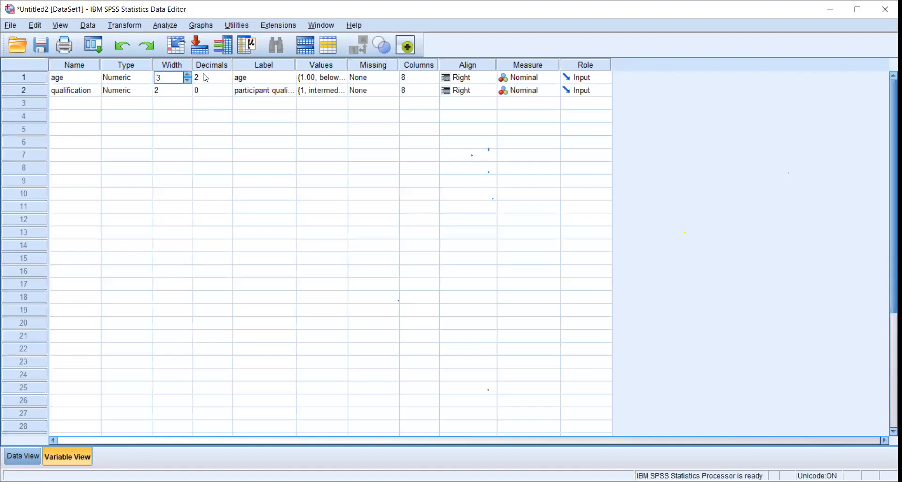
key("Tab")
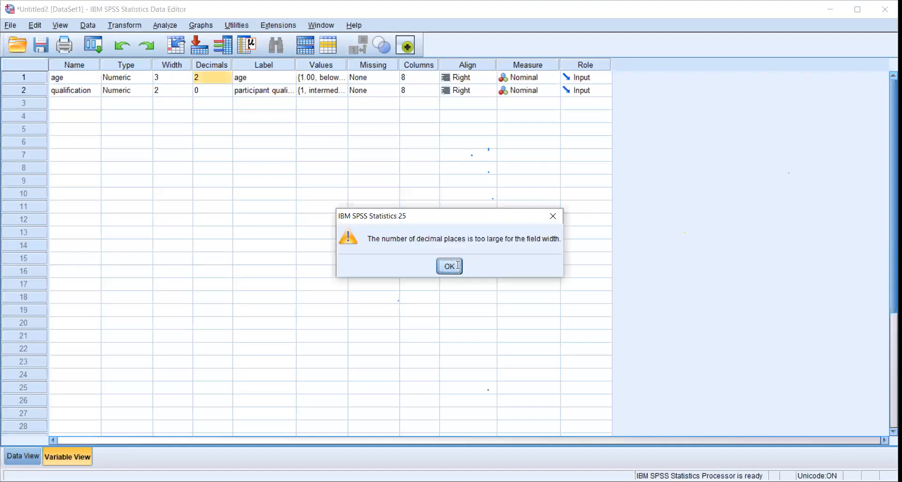
key("Return")
left_click(216, 76)
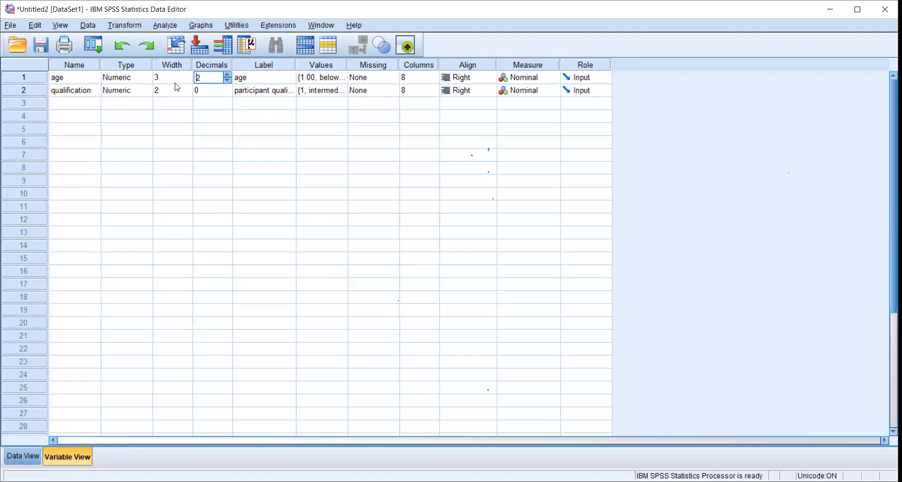
left_click(23, 457)
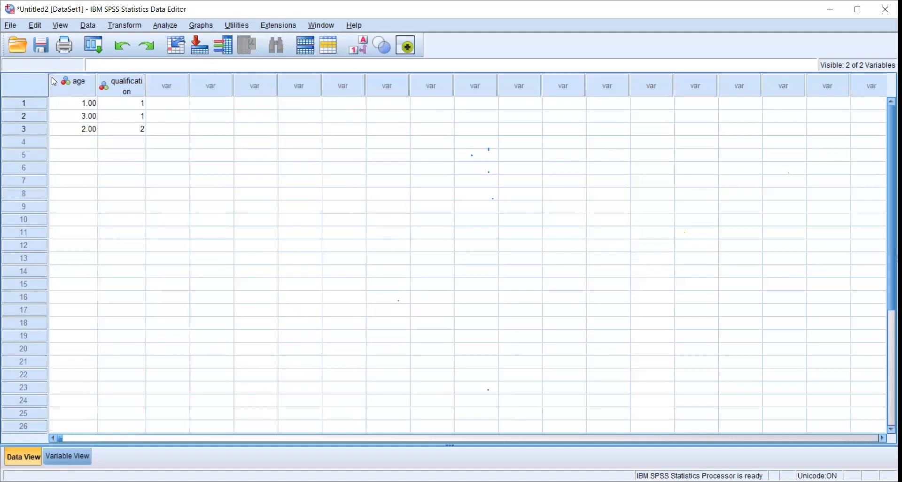
key("ctrl+t")
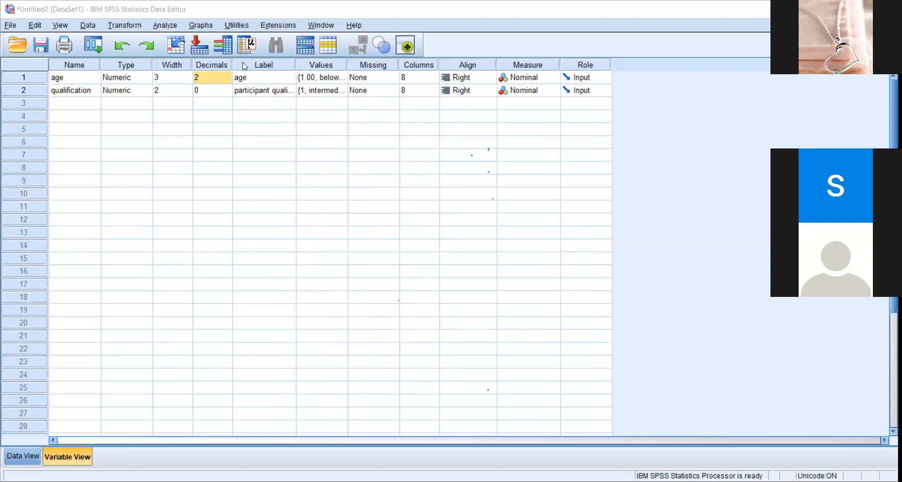
Step: Set the measurement level of age to Ordinal and choose Nominal for qualification
left_click(321, 78)
left_click(322, 93)
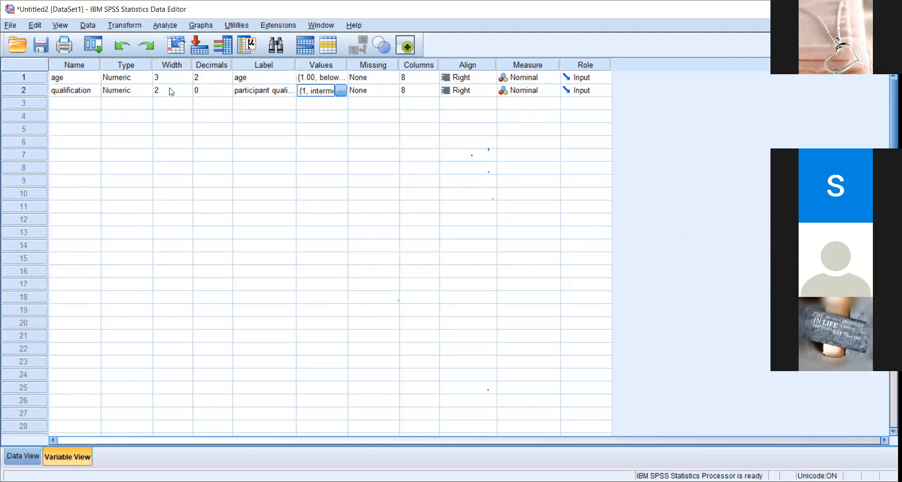
left_click(549, 80)
left_click(535, 101)
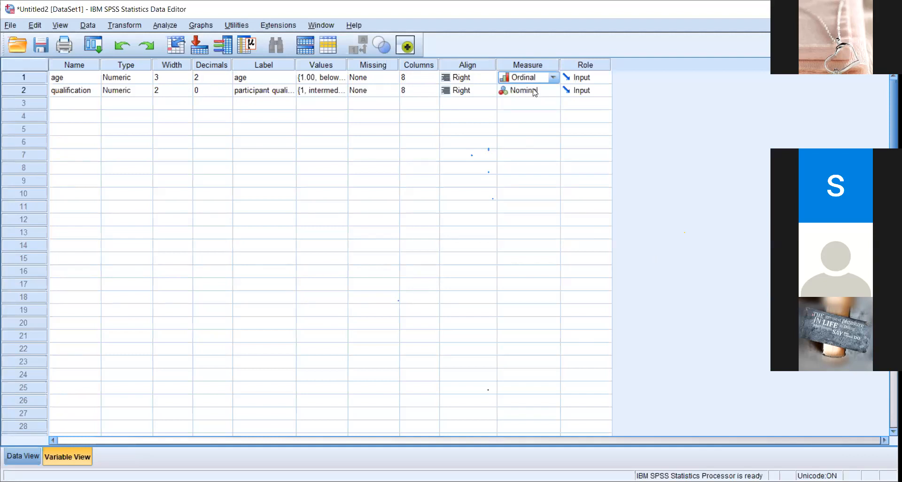
left_click(535, 91)
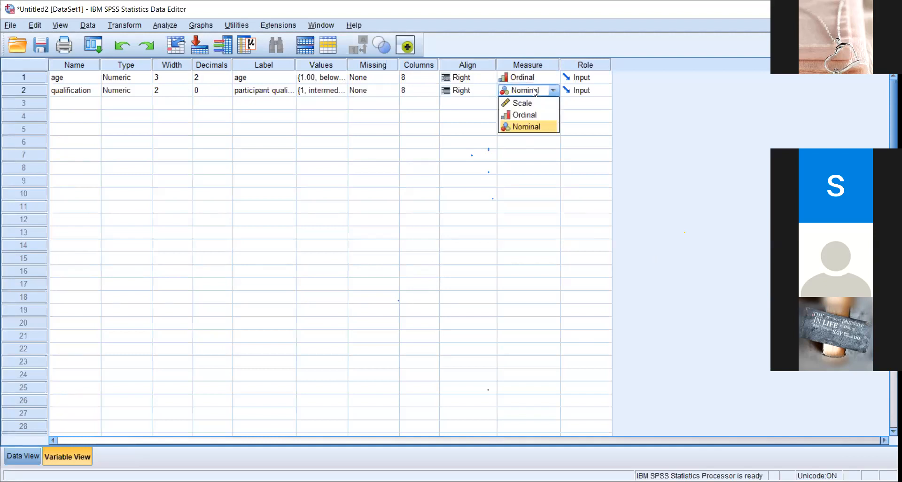
left_click(534, 126)
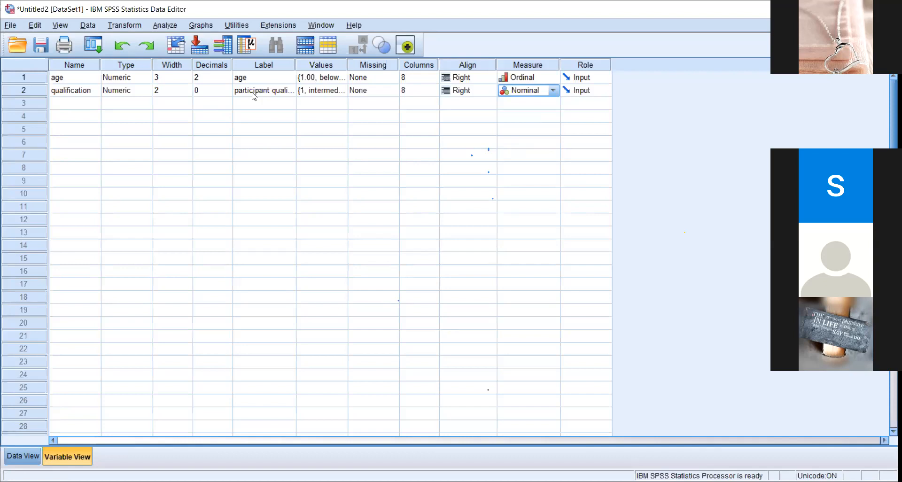
Step: Add a third variable named gender and set its measurement level to Nominal
left_click(53, 105)
type("gender")
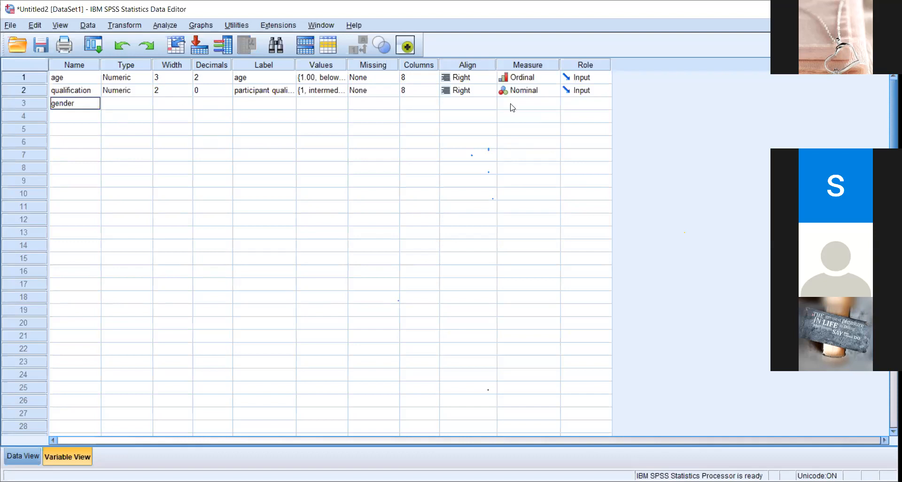
left_click(535, 103)
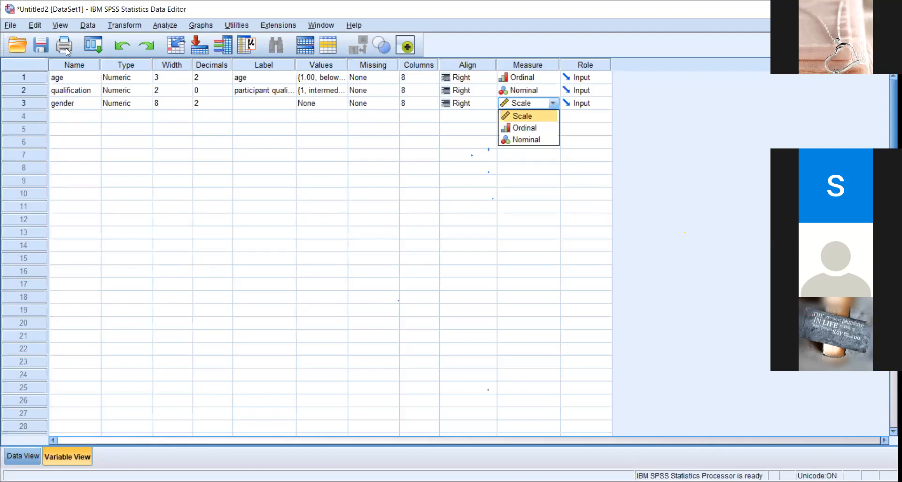
key("Down")
key("Down")
key("Return")
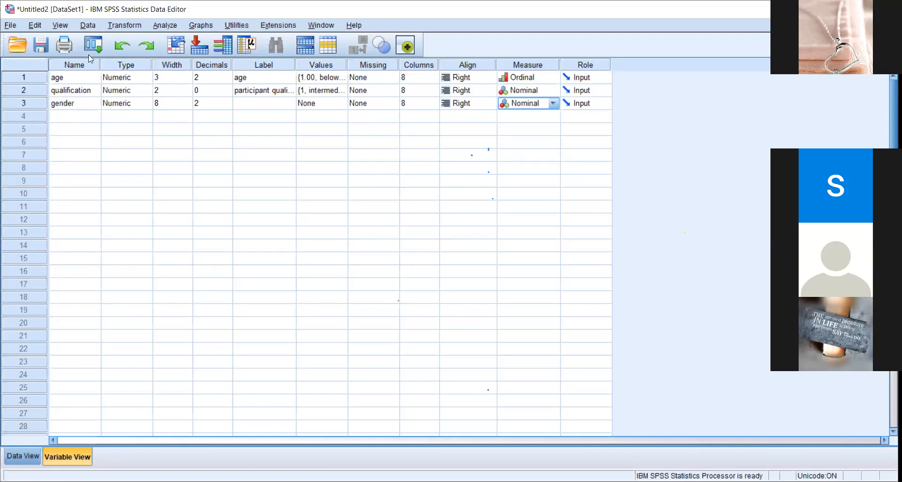
Step: Define the value label 1 = male for the gender variable
left_click(312, 105)
left_click(319, 104)
left_click(341, 105)
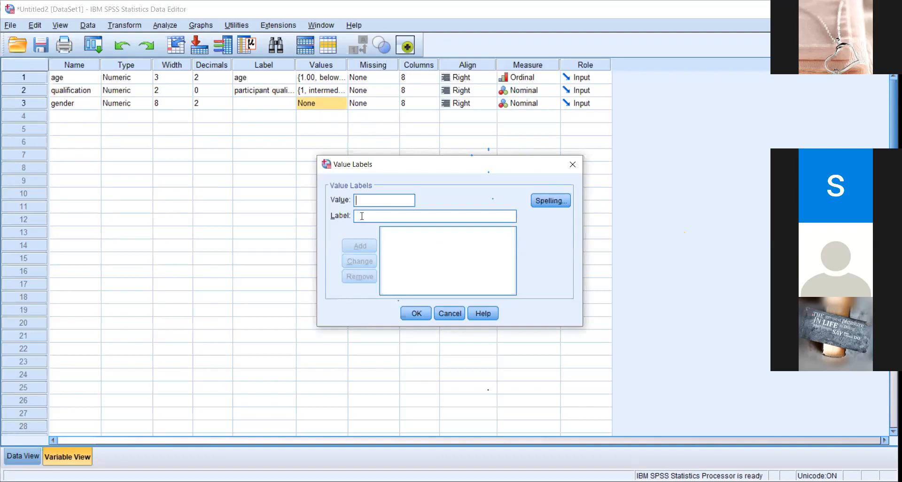
type("male")
left_click(381, 200)
type("1")
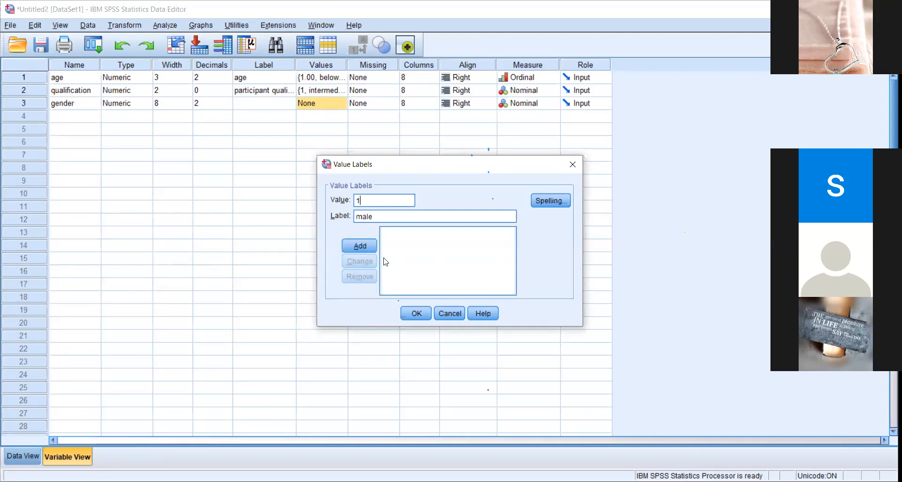
left_click(360, 246)
left_click(419, 319)
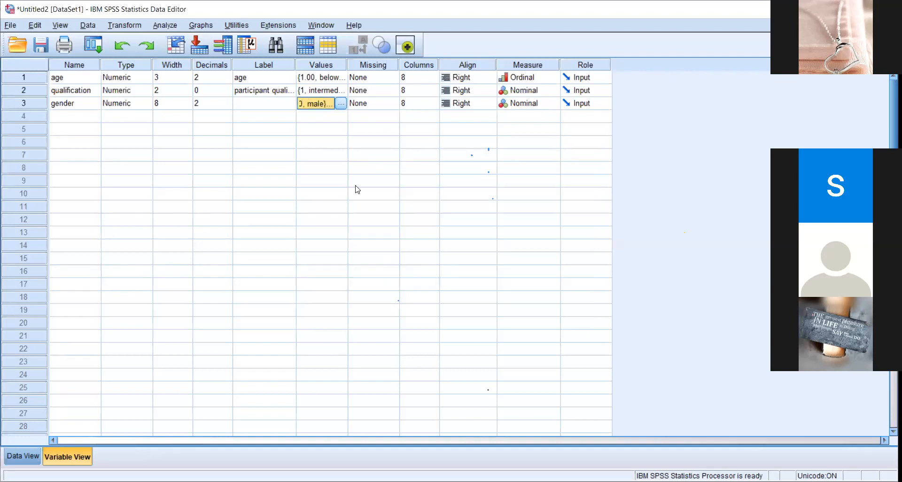
Step: Add the value labels 2 = female and 3 = she male to the gender variable
type("2")
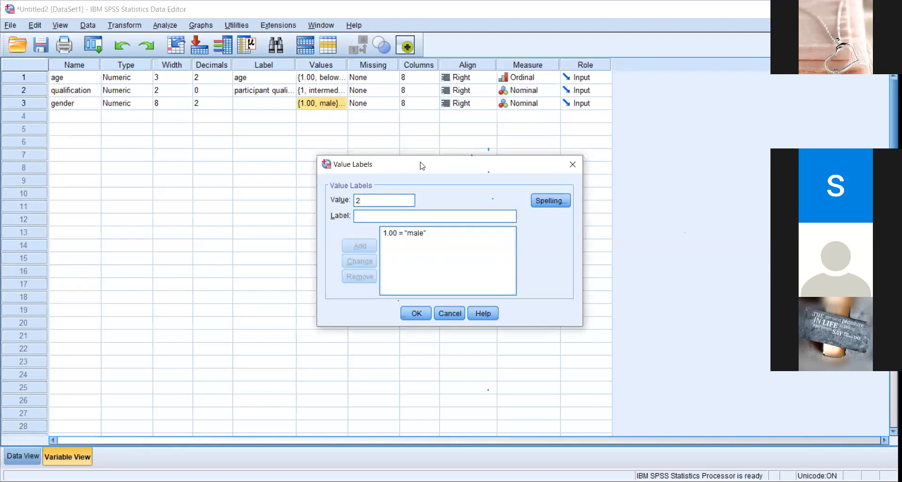
left_click(388, 216)
type("fen")
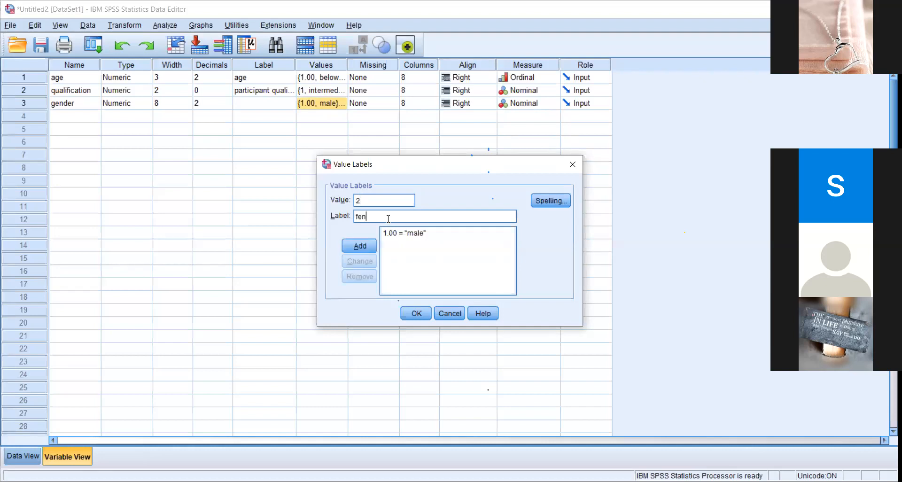
type("ale")
left_click(351, 245)
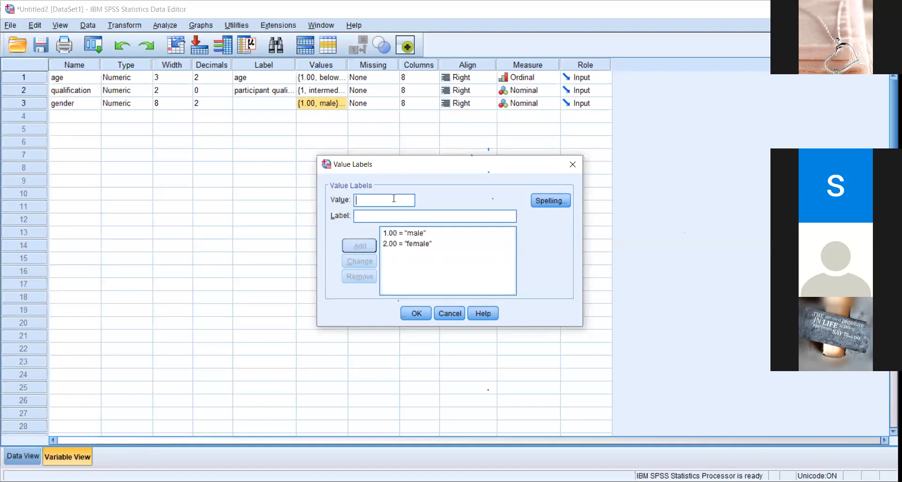
type("3.00 = \"")
type("she m")
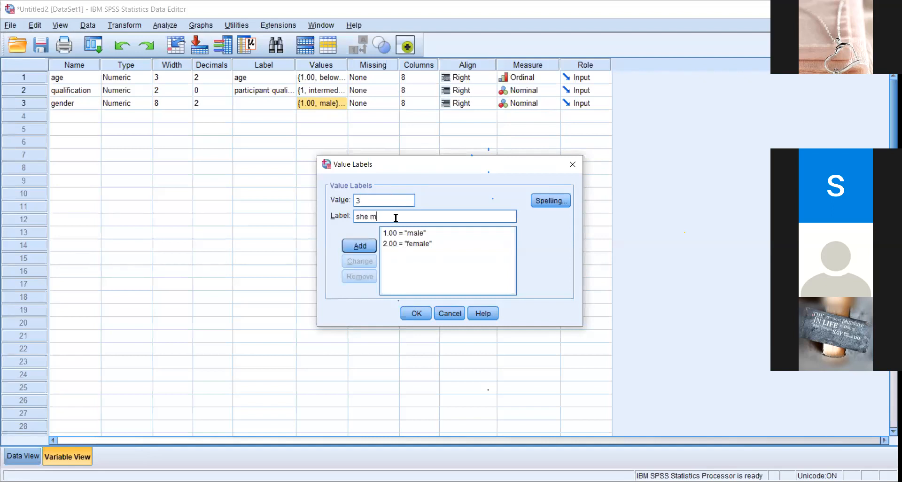
type("ale")
left_click(359, 246)
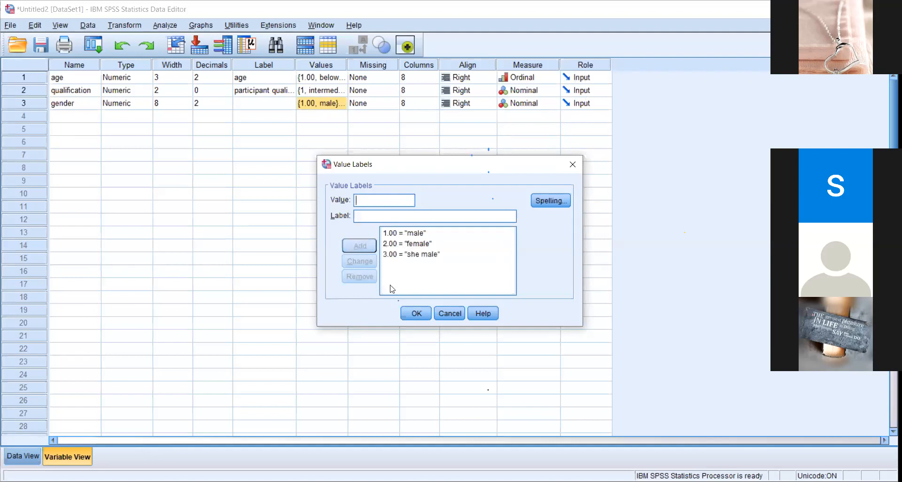
left_click(416, 313)
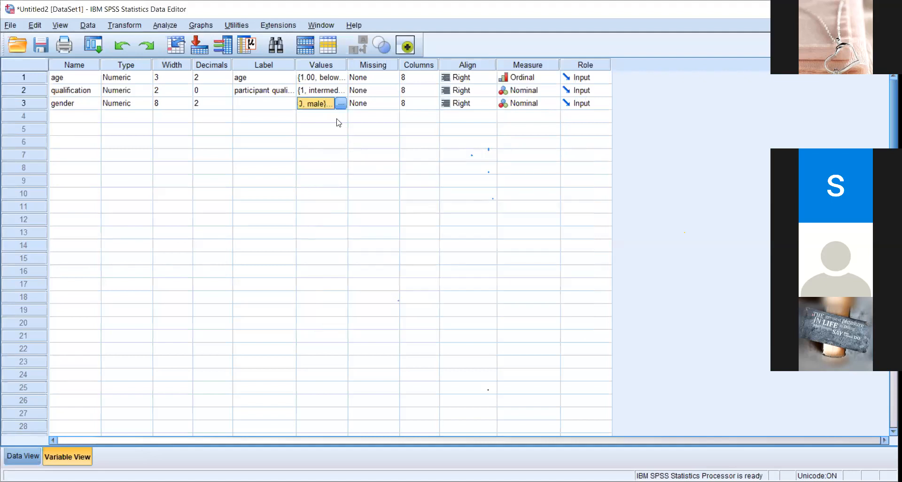
Step: Review the gender variable's value labels and set its decimals to 0
left_click(219, 105)
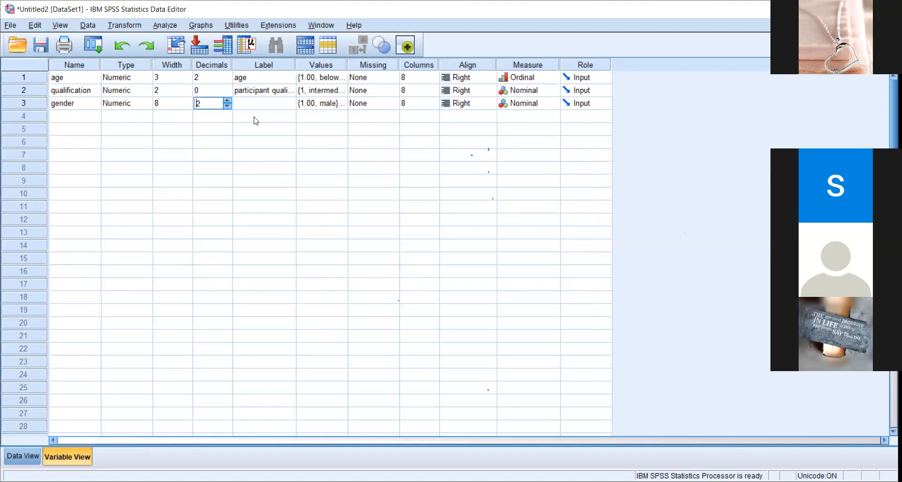
left_click(341, 104)
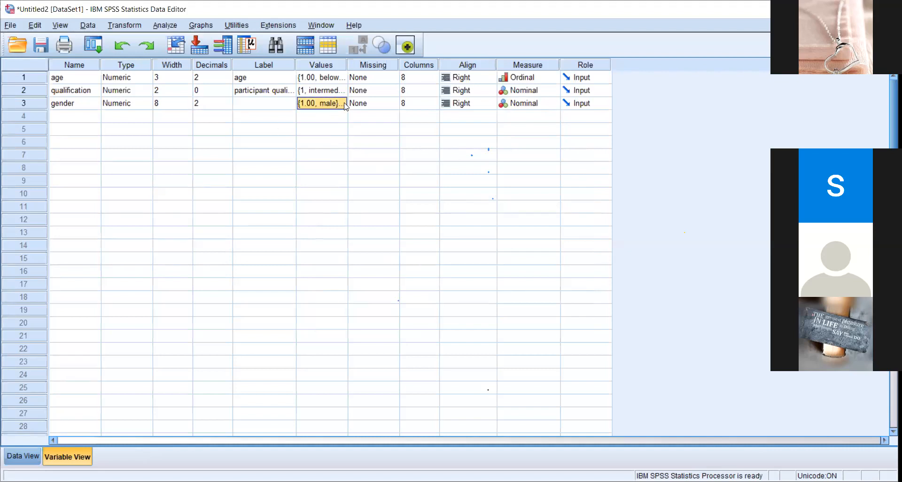
left_click(344, 104)
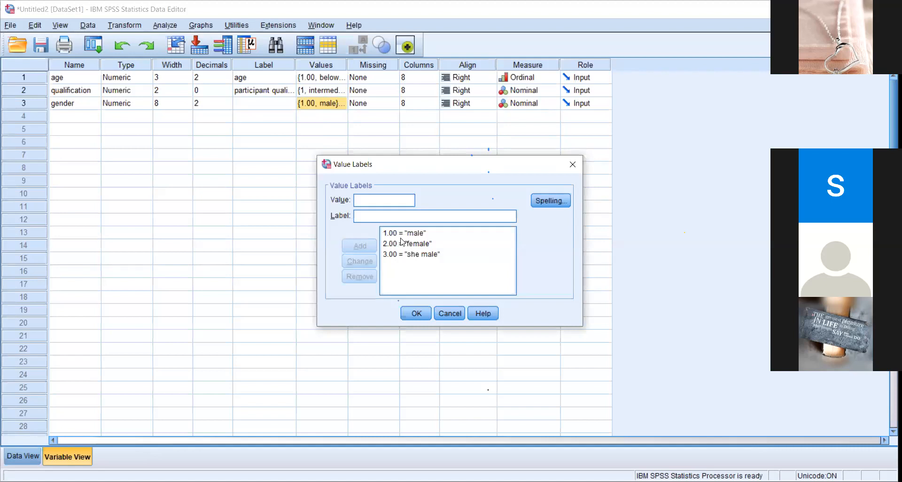
left_click(401, 242)
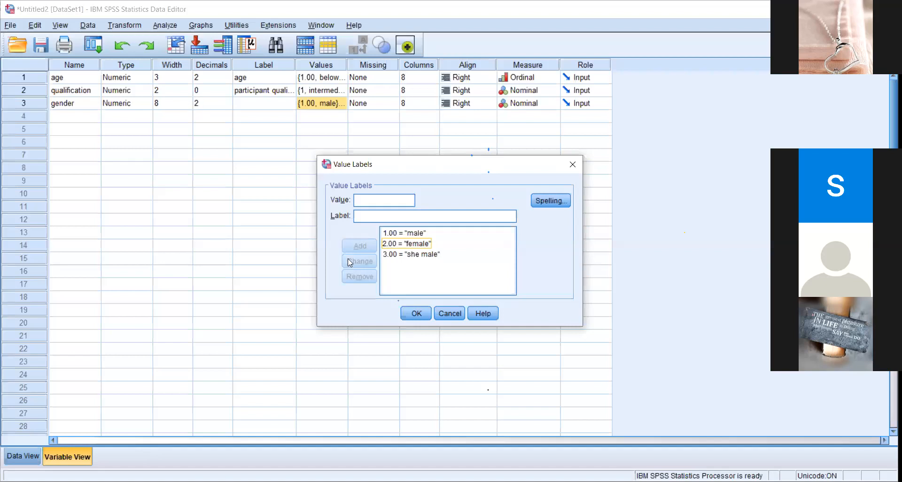
left_click(424, 314)
left_click(224, 103)
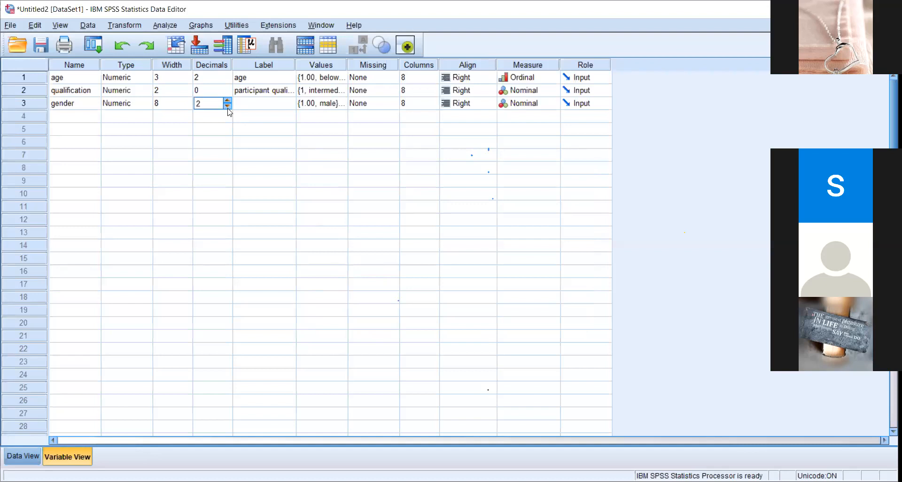
left_click(195, 335)
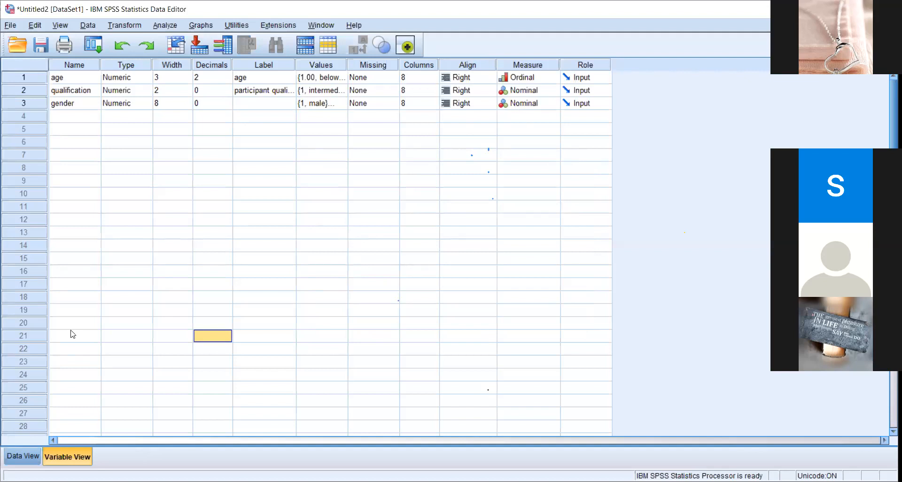
Step: Enter the gender codes 3, 3 and 2 for the first three cases in the Data View
left_click(19, 458)
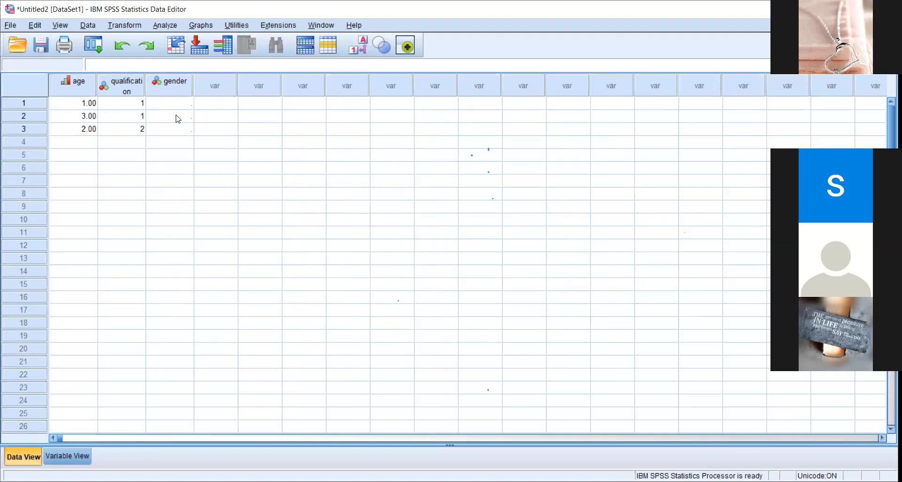
left_click(188, 103)
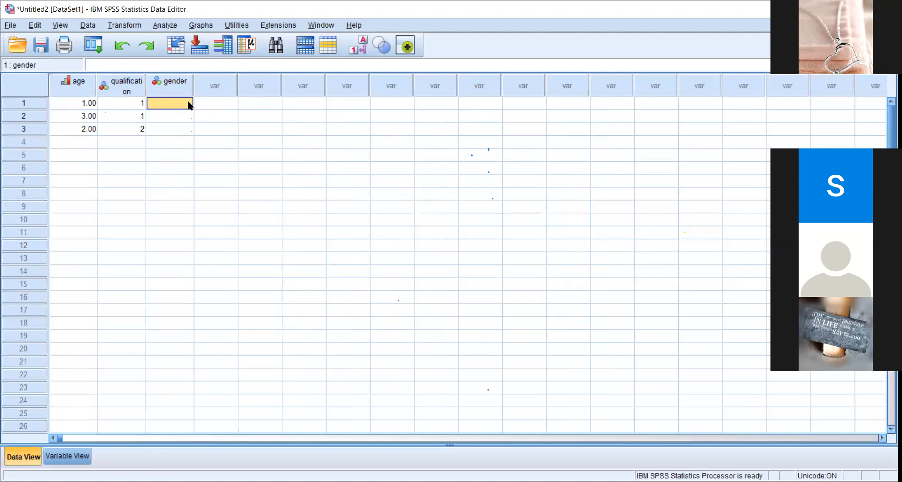
type("2")
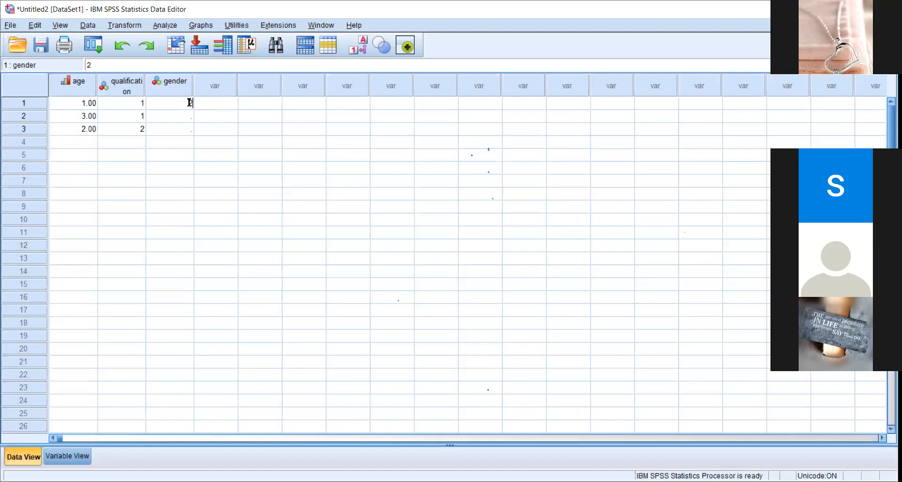
key("Return")
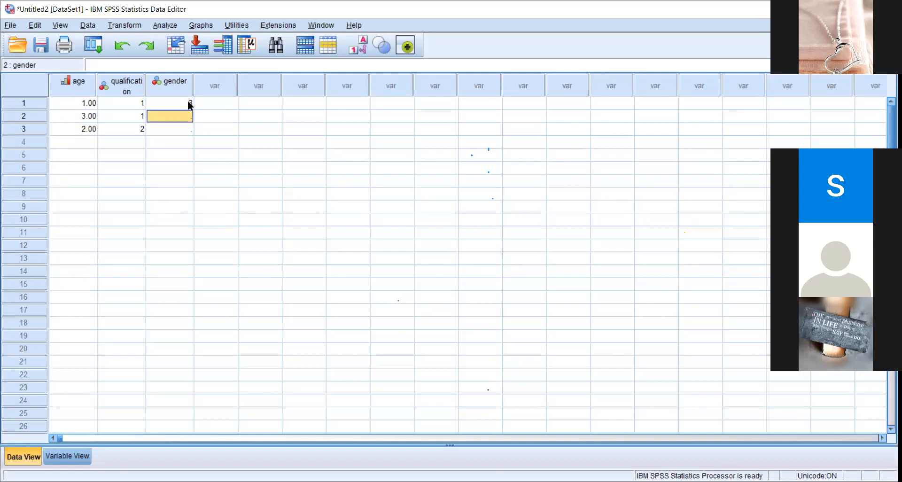
type("3")
key("Return")
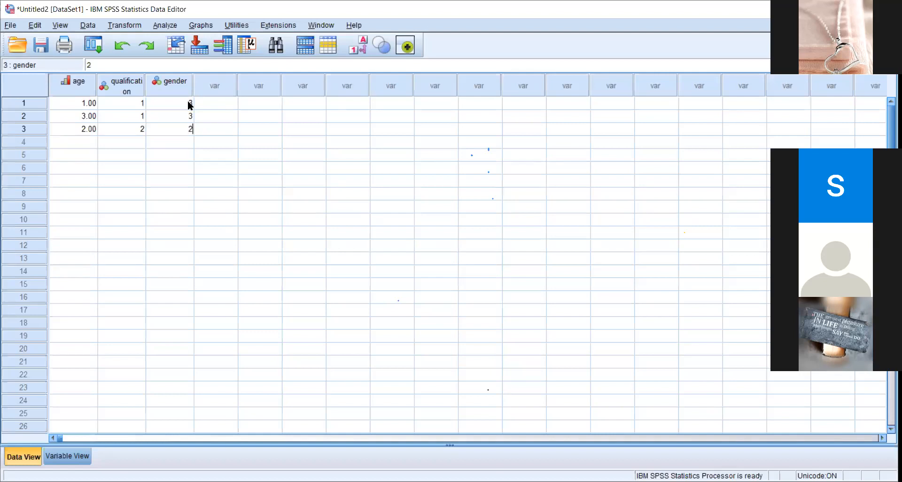
type("2")
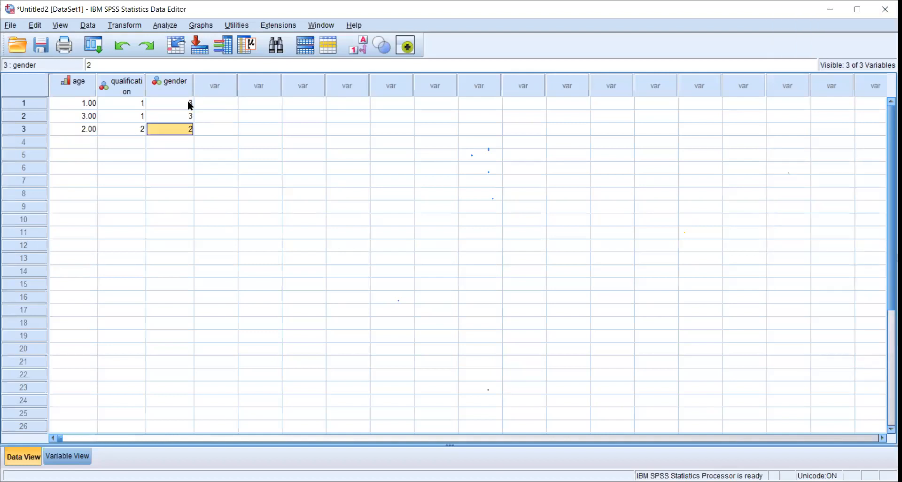
left_click(217, 171)
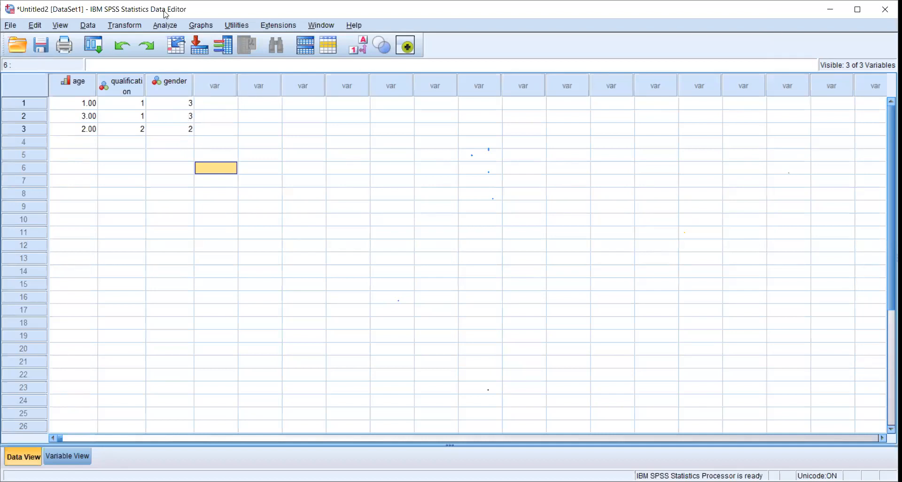
Step: Run the Frequencies analysis with frequency tables for age, participant qualification and gender
left_click(165, 22)
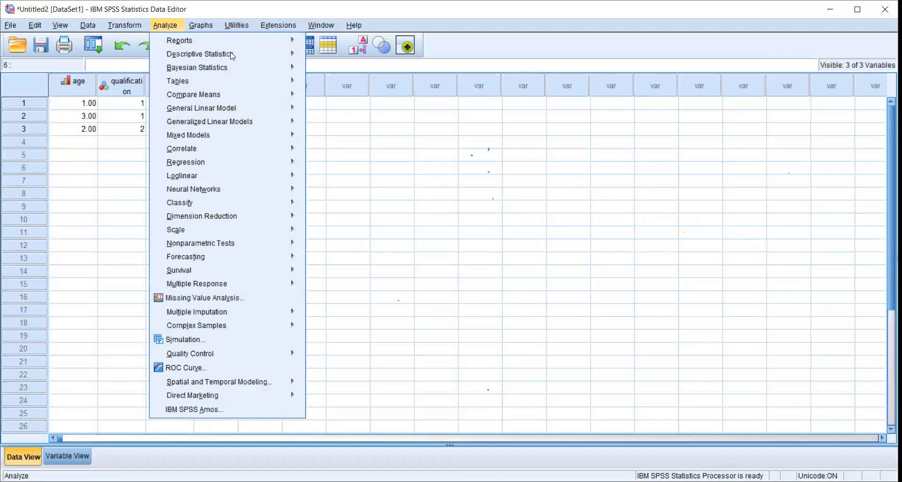
mouse_move(289, 54)
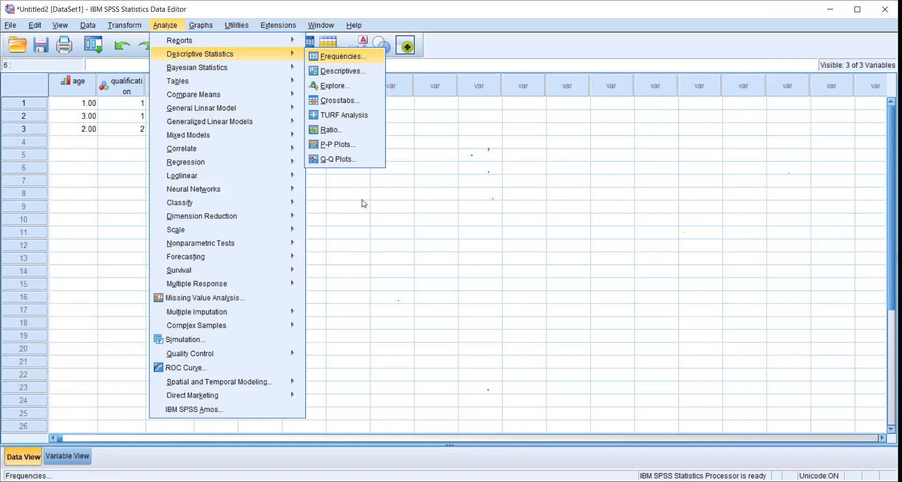
key("Return")
left_click(416, 240)
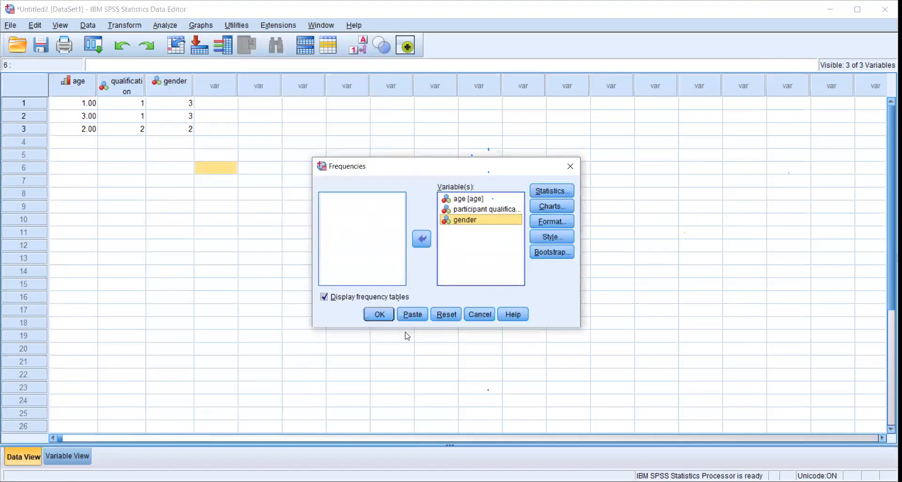
left_click(388, 314)
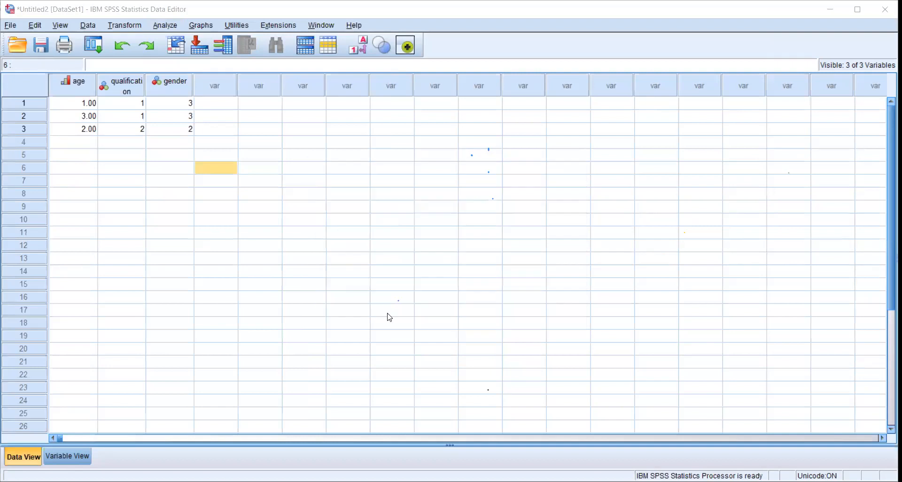
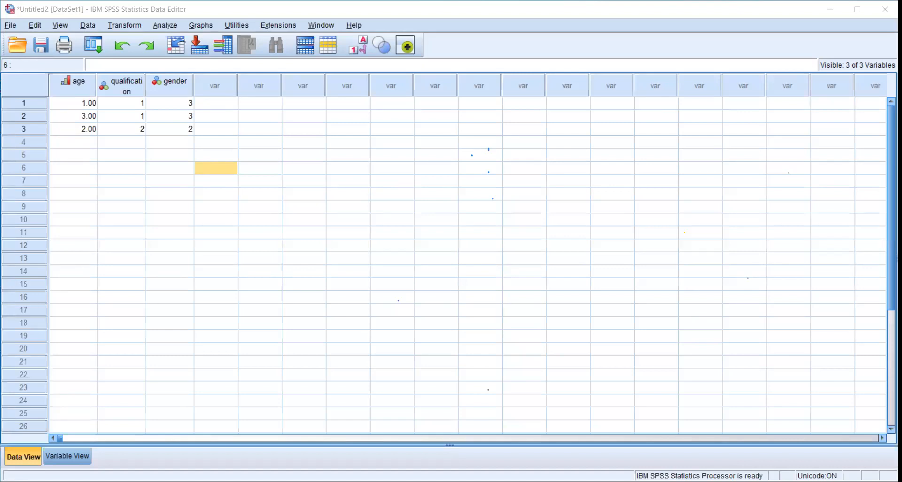
left_click_drag(788, 242, 771, 353)
left_click(447, 263)
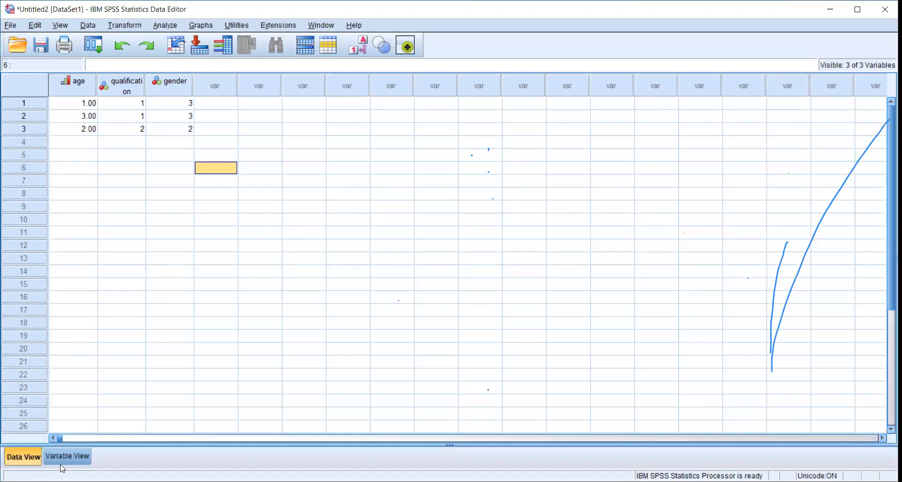
Step: Return to the variable definitions and name the fourth variable Q1
left_click(61, 458)
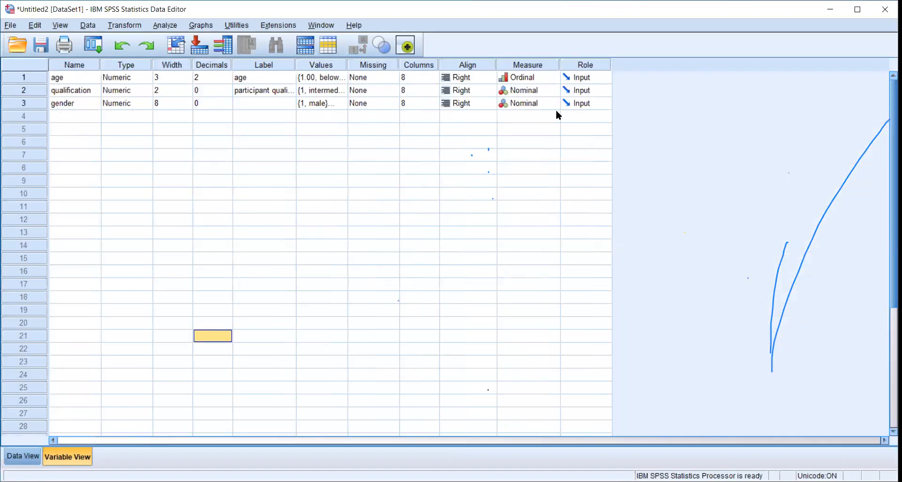
left_click(388, 132)
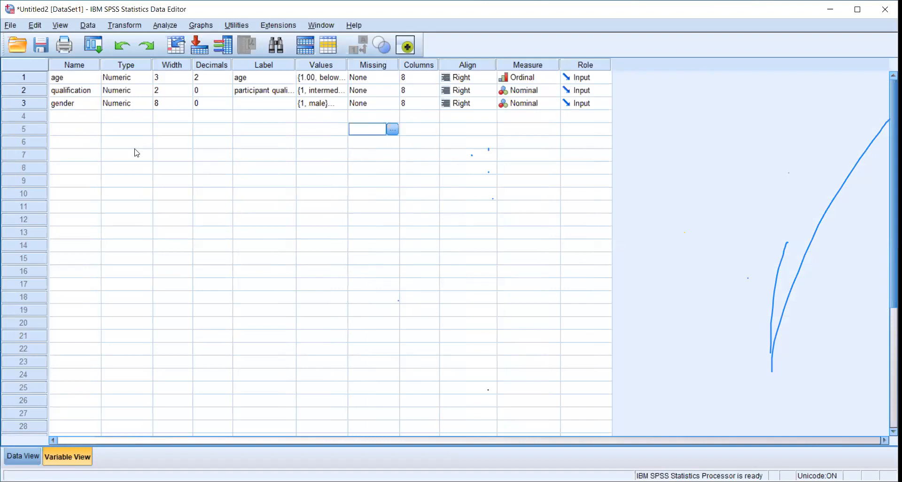
left_click(93, 115)
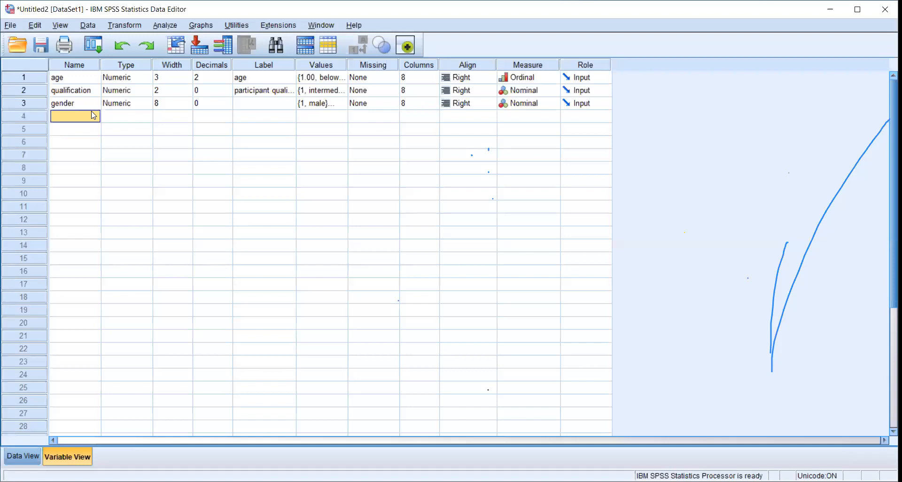
type("ques")
type("Q1")
key("Left")
key("Left")
key("shift+Home")
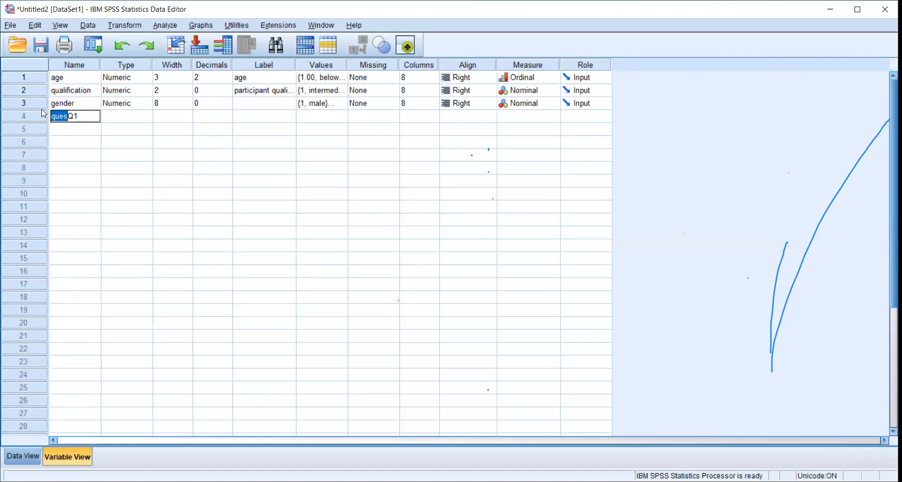
key("BackSpace")
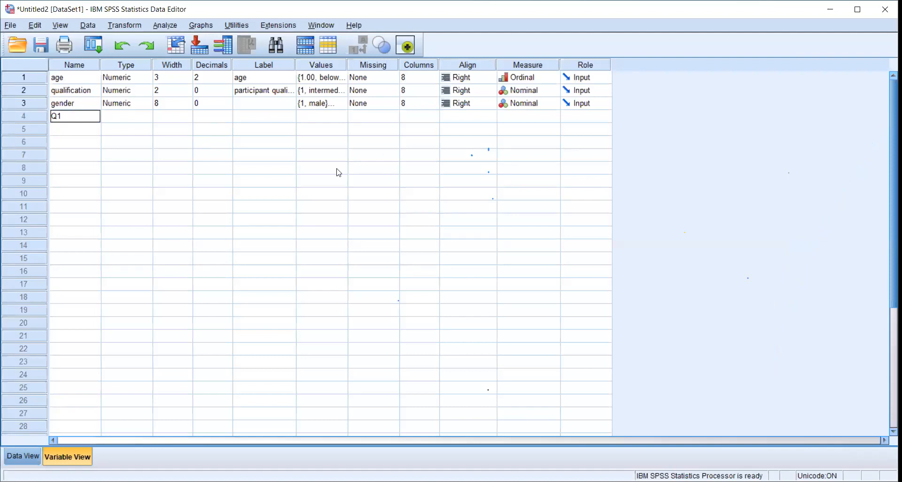
Step: Add a fifth variable named q2 below Q1
left_click(61, 130)
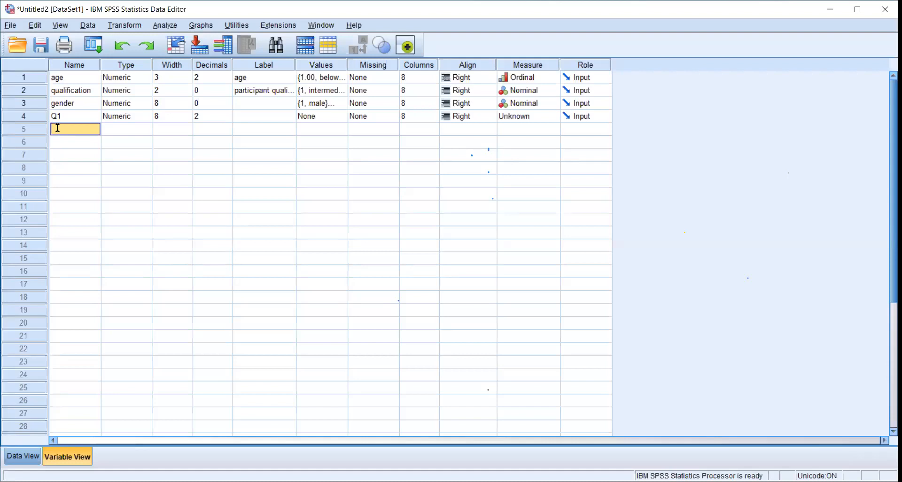
type("q2")
left_click(228, 179)
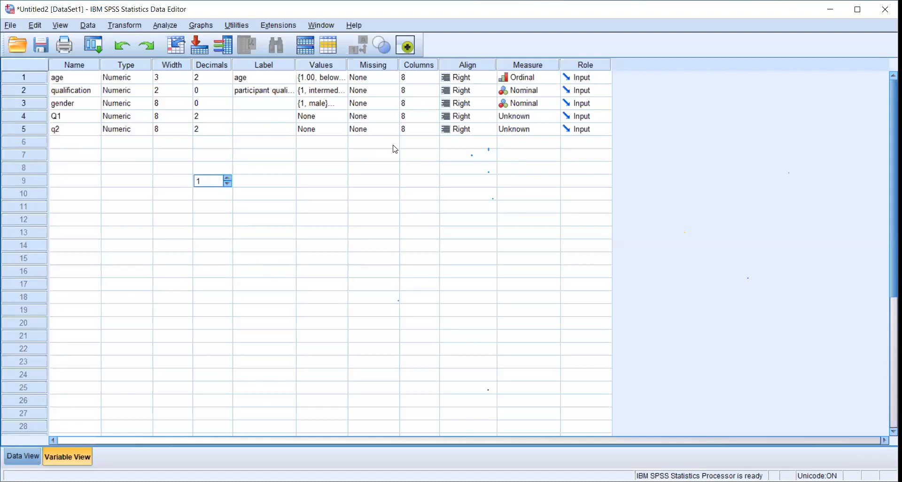
Step: Rename the fifth variable as Q2, with a capital Q
left_click(404, 93)
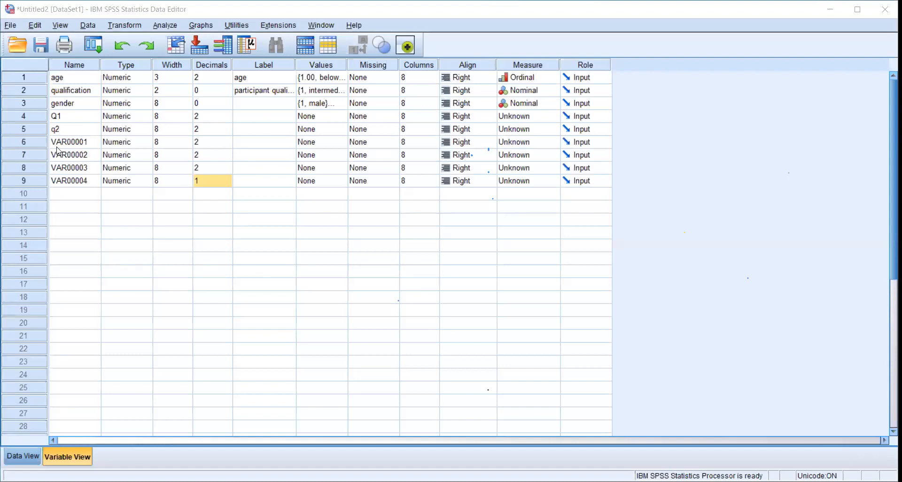
left_click(69, 129)
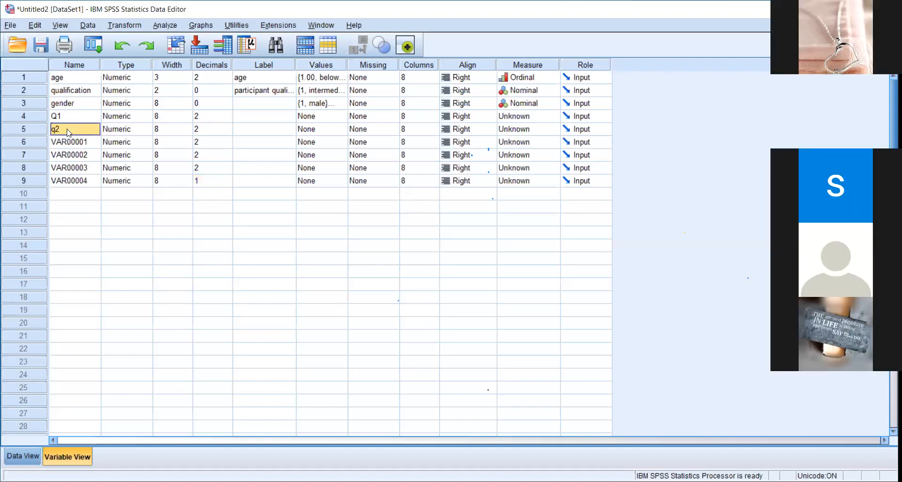
type("Q2")
key("Return")
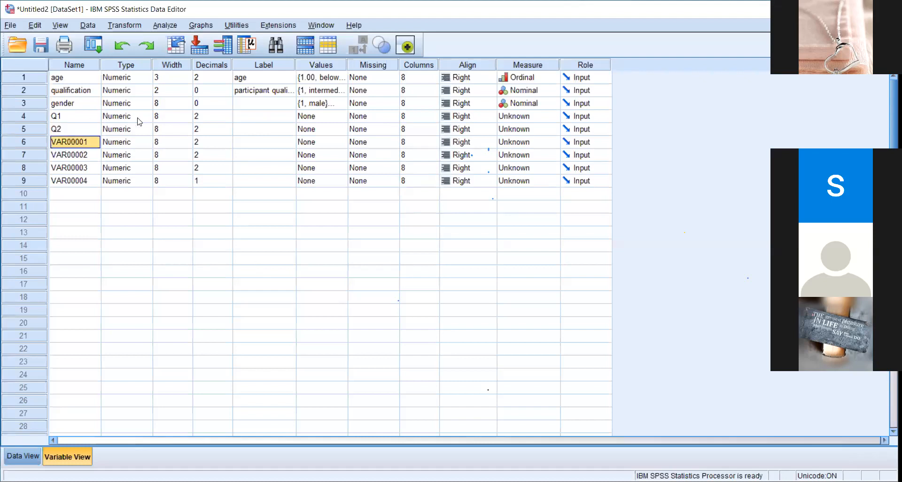
right_click(52, 131)
left_click(143, 309)
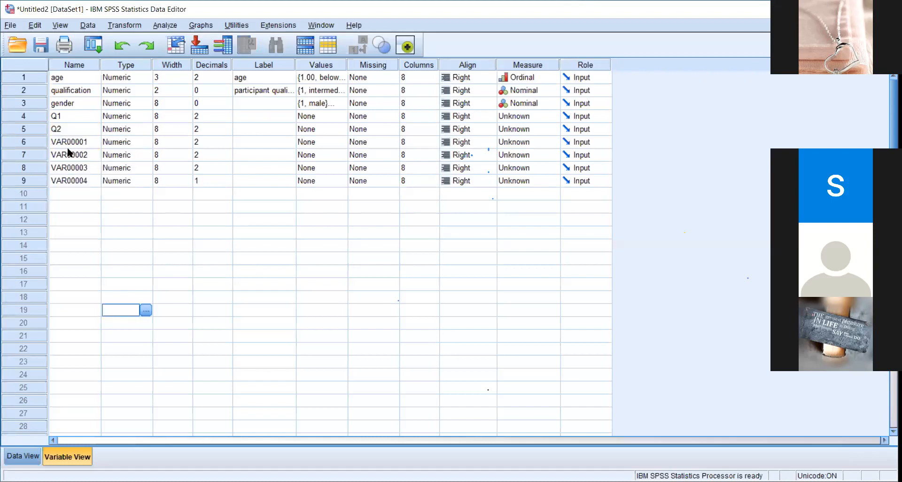
right_click(72, 146)
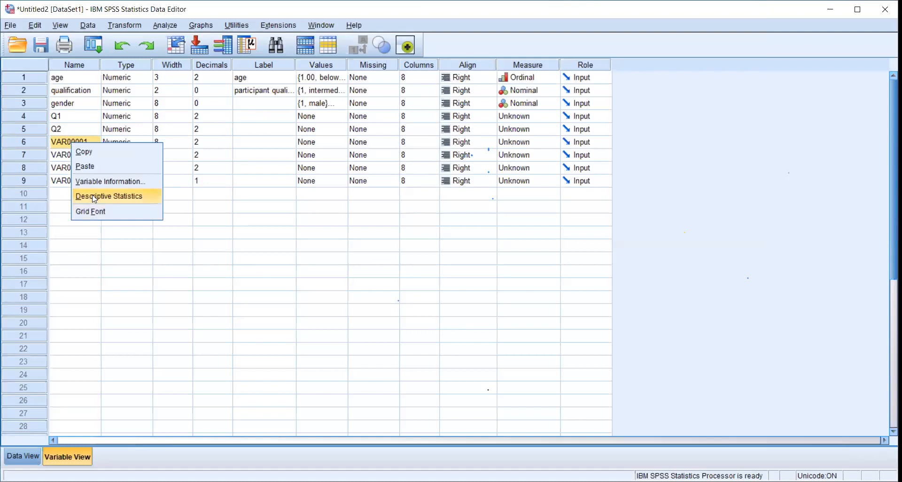
left_click(70, 270)
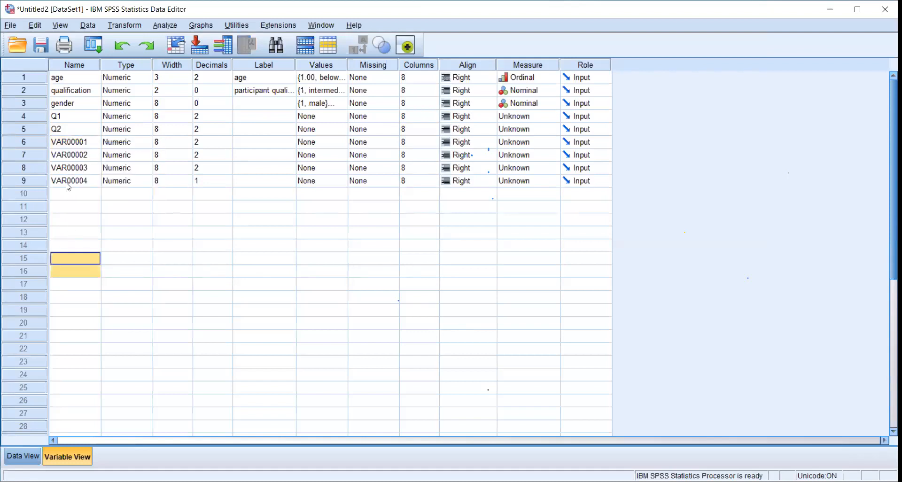
left_click(57, 155)
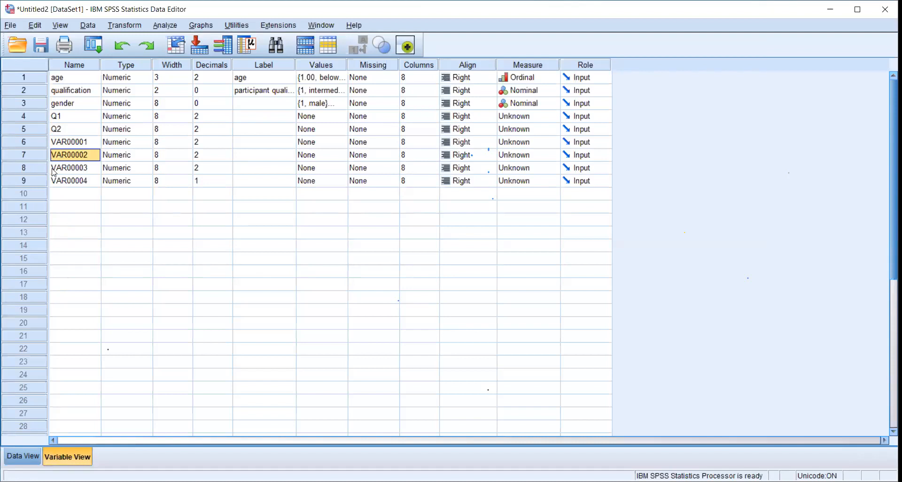
left_click_drag(58, 143, 87, 168)
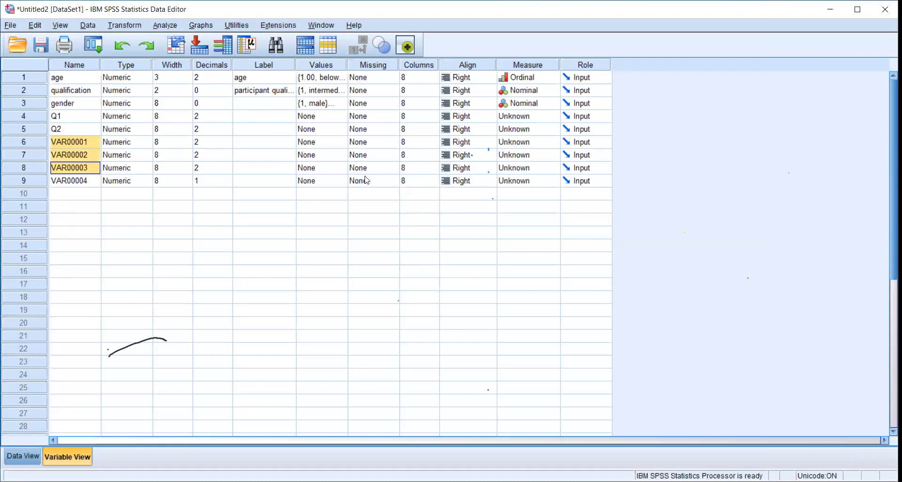
right_click(60, 169)
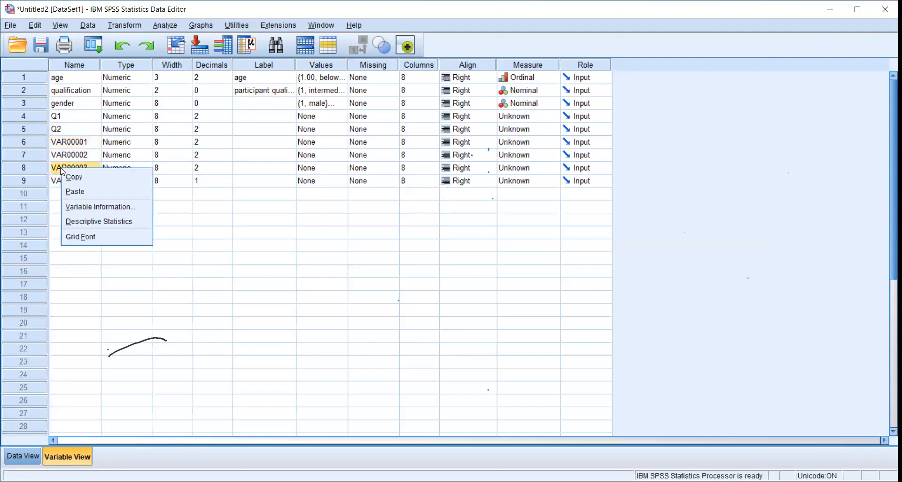
left_click(52, 298)
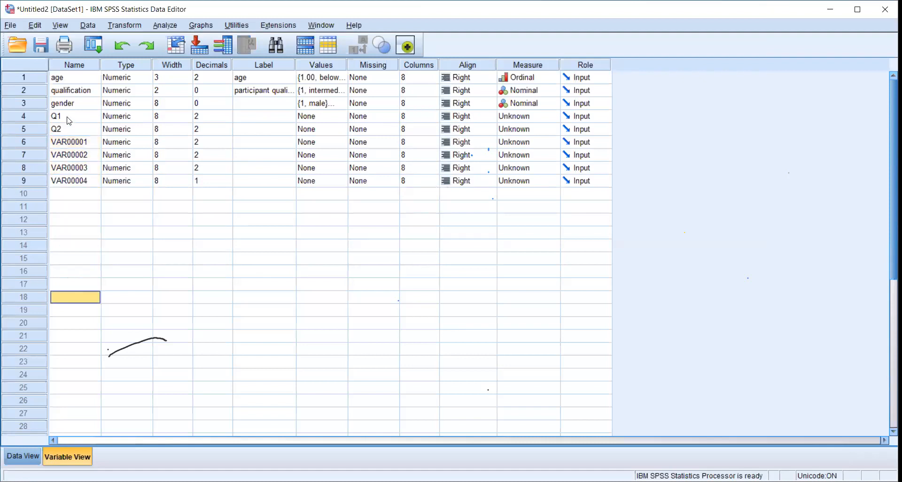
left_click(67, 118)
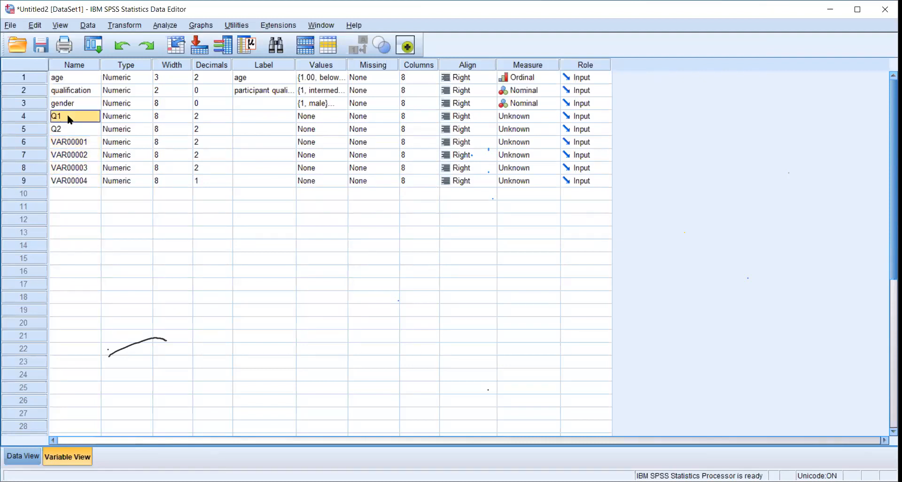
right_click(89, 141)
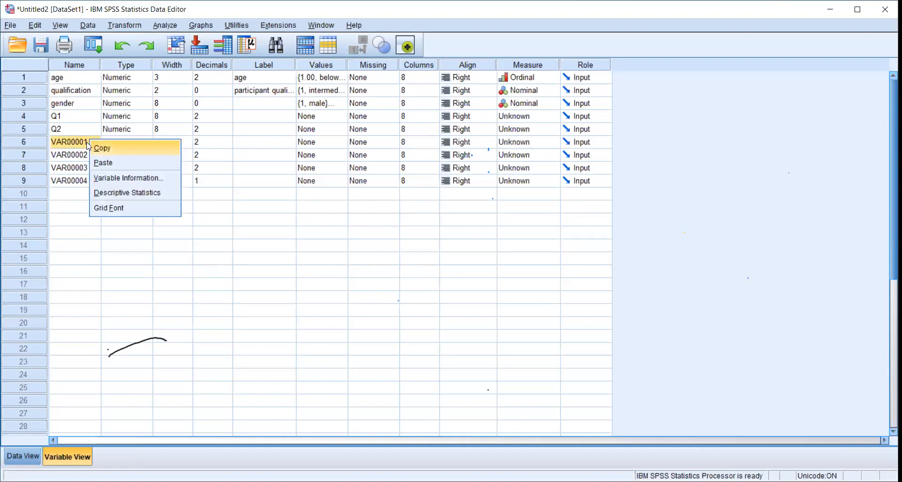
left_click(81, 114)
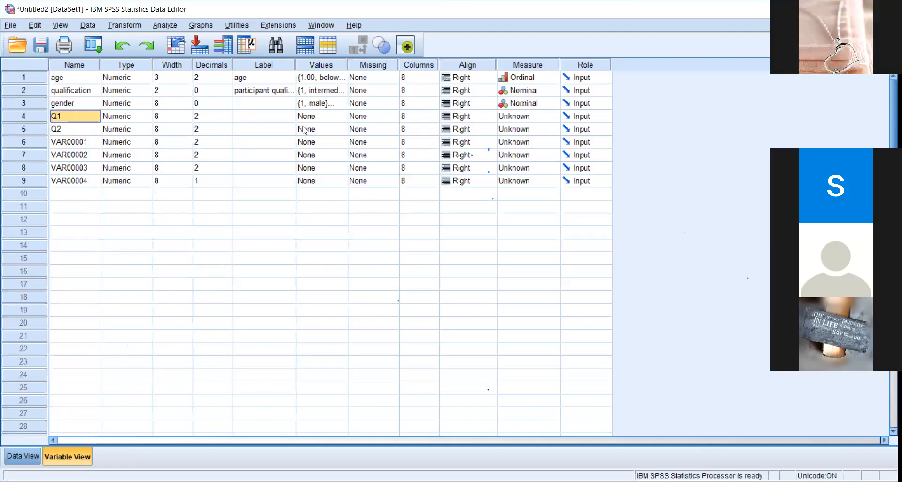
Step: Add value labels to Q1: 1 for "strongly agree" and 2 for "agree"
left_click(341, 120)
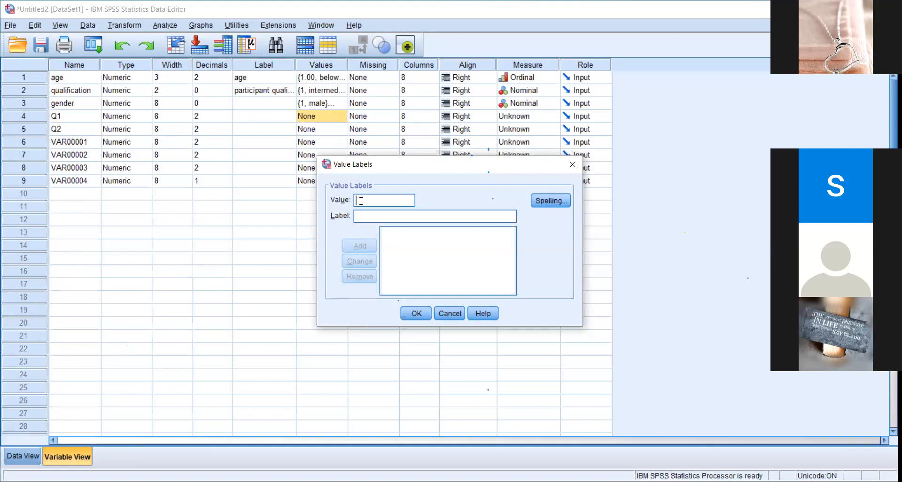
type("strongly agree")
left_click(387, 199)
type("1")
left_click(369, 244)
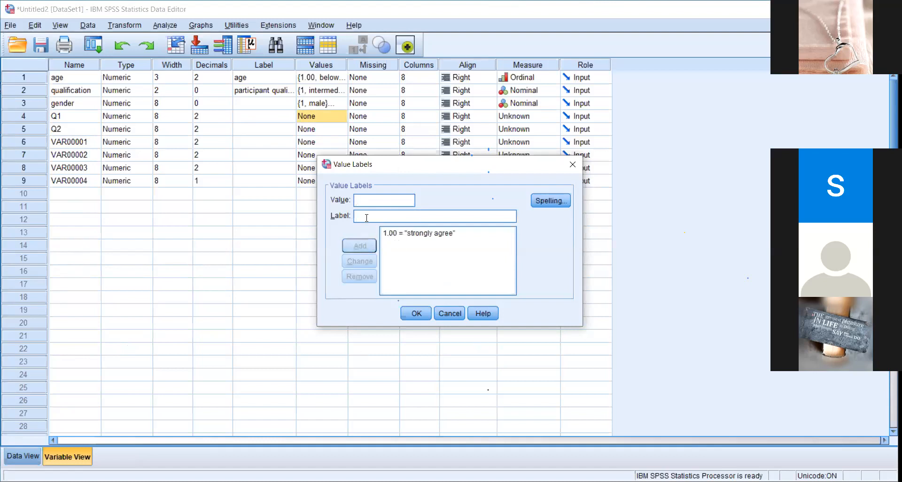
type("agree")
left_click(369, 201)
type("2")
left_click(360, 246)
Step: Add the labels 3 for "strongly disagree" and 4 for "disagree" to Q1 and apply the value labels
left_click(371, 217)
type("strongly disagree")
left_click(388, 198)
type("3")
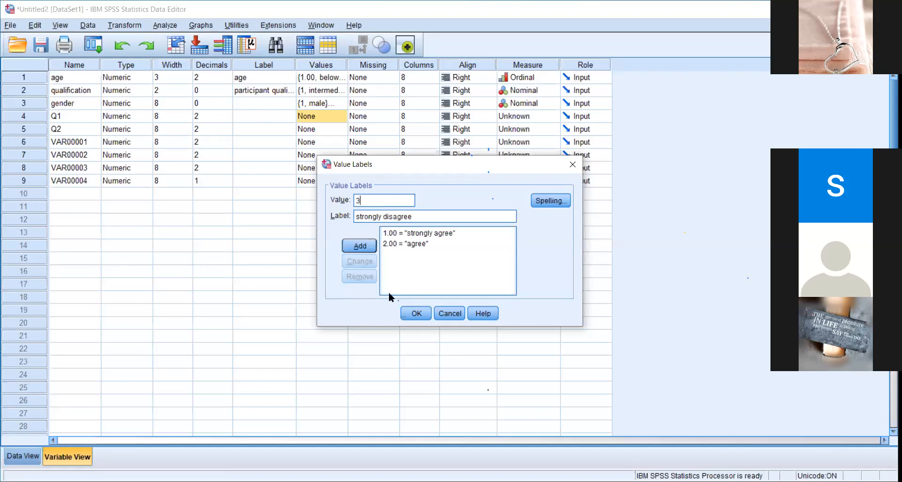
left_click(364, 245)
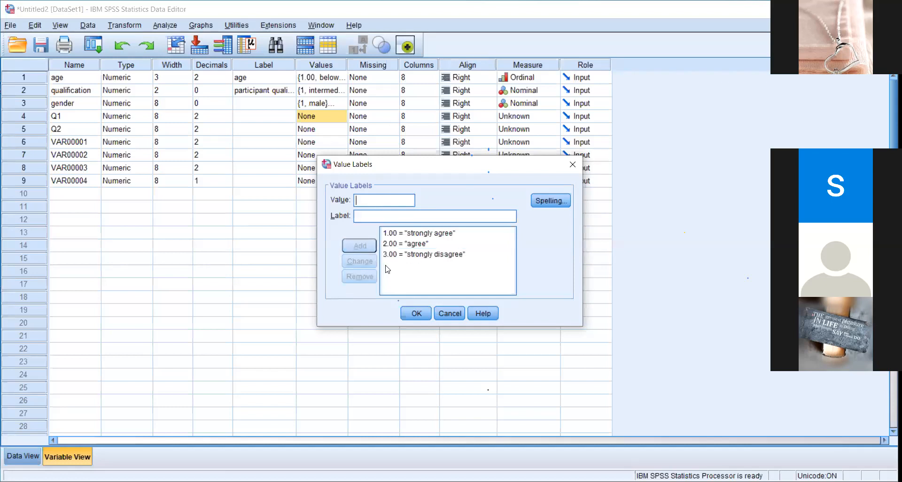
left_click(371, 212)
type("disagree")
left_click(402, 203)
type("4")
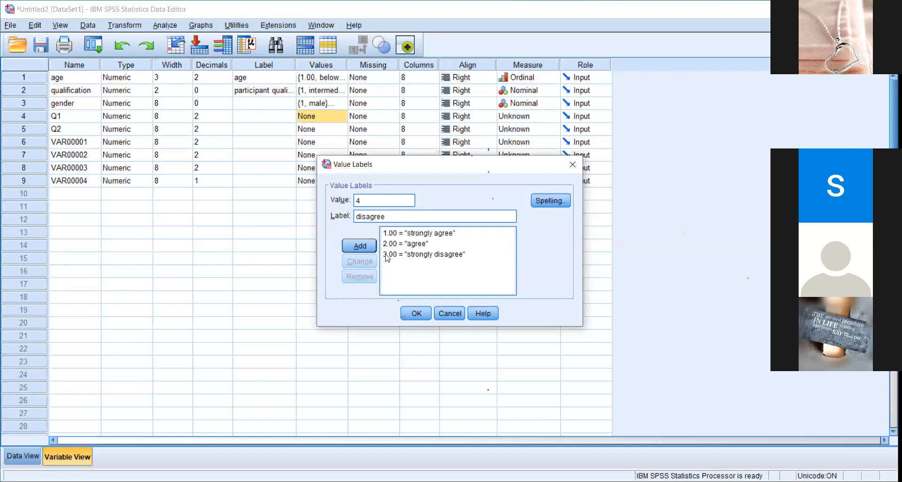
left_click(359, 245)
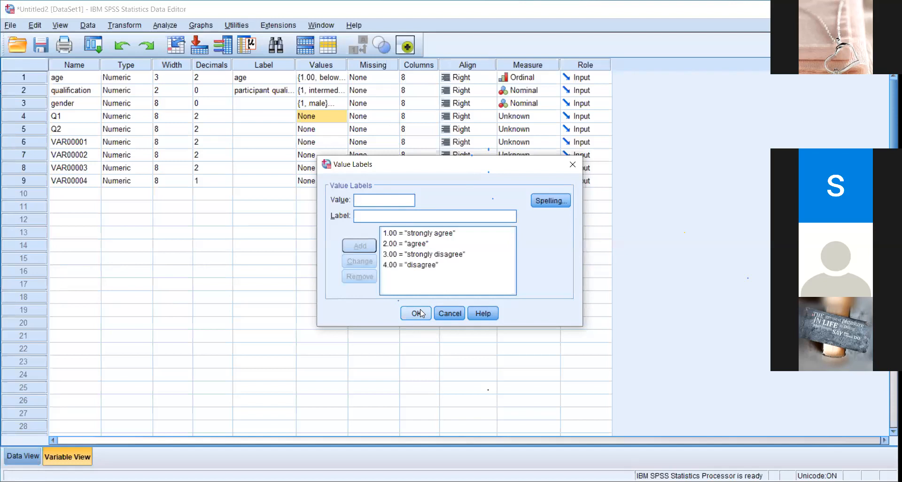
left_click(419, 313)
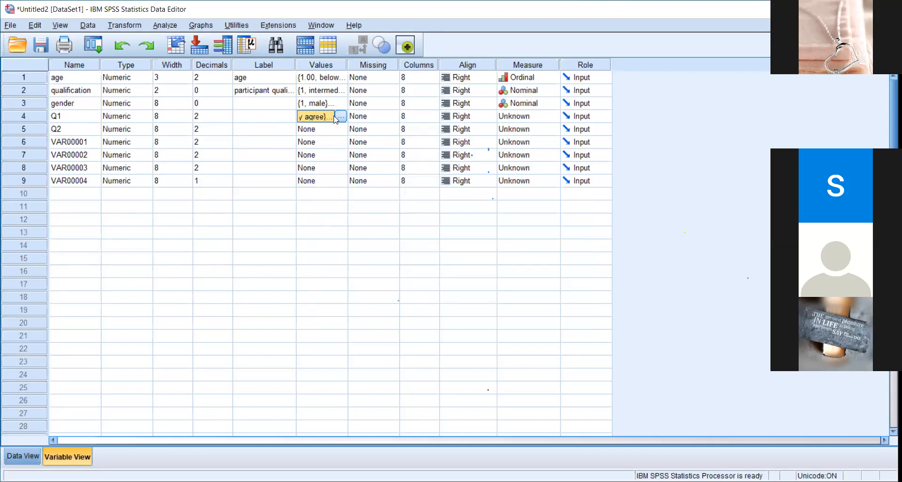
Step: Set the measurement level of Q1 to Nominal and look at the variable in the Data View
left_click(511, 117)
left_click(539, 115)
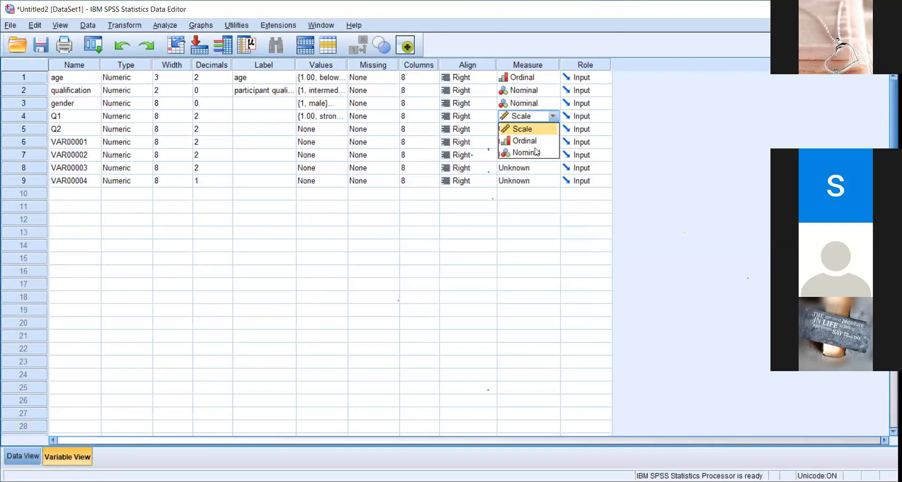
left_click(526, 153)
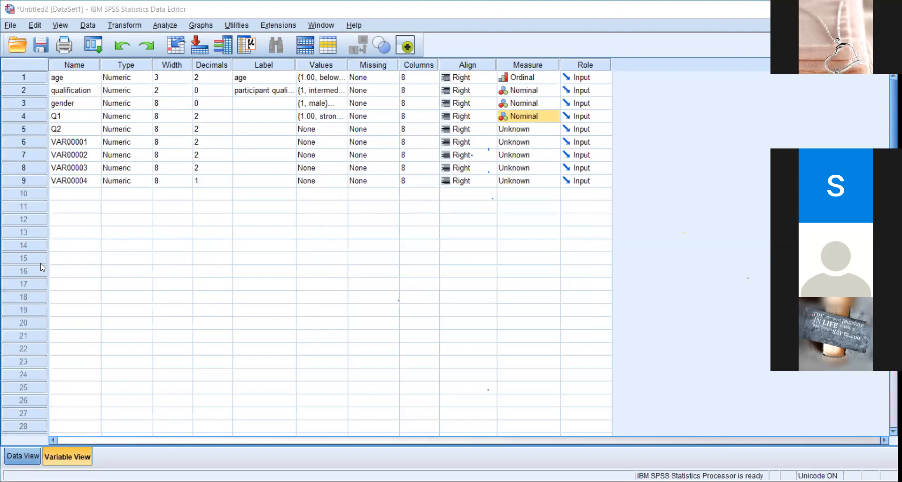
left_click(22, 455)
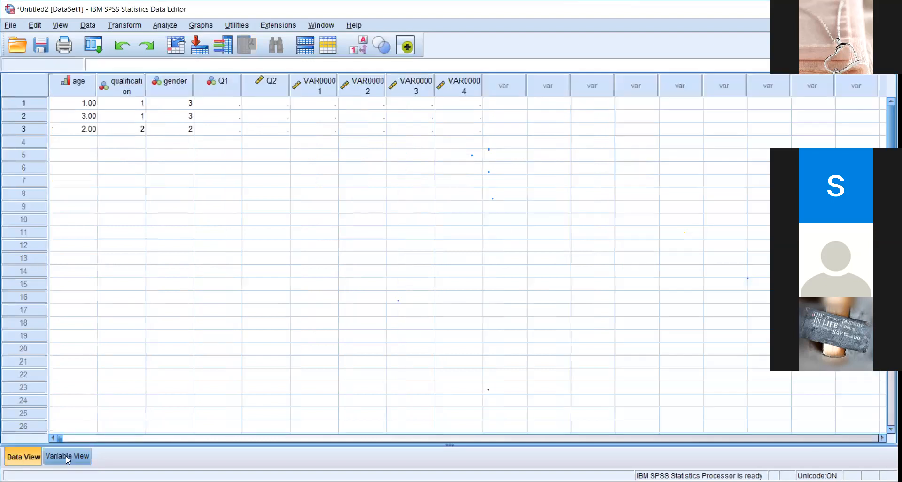
key("ctrl+t")
Step: Set the measurement level of both Q1 and Q2 to Scale in the Variable View
left_click(555, 120)
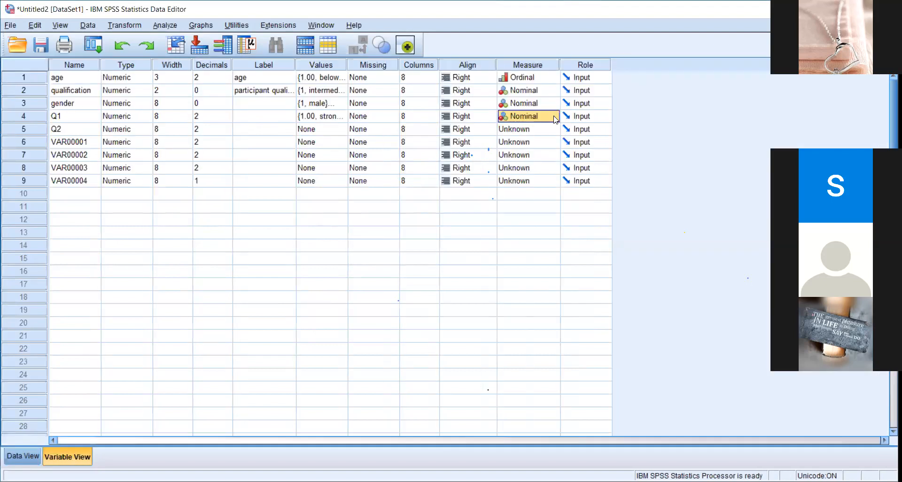
left_click(554, 118)
left_click(536, 125)
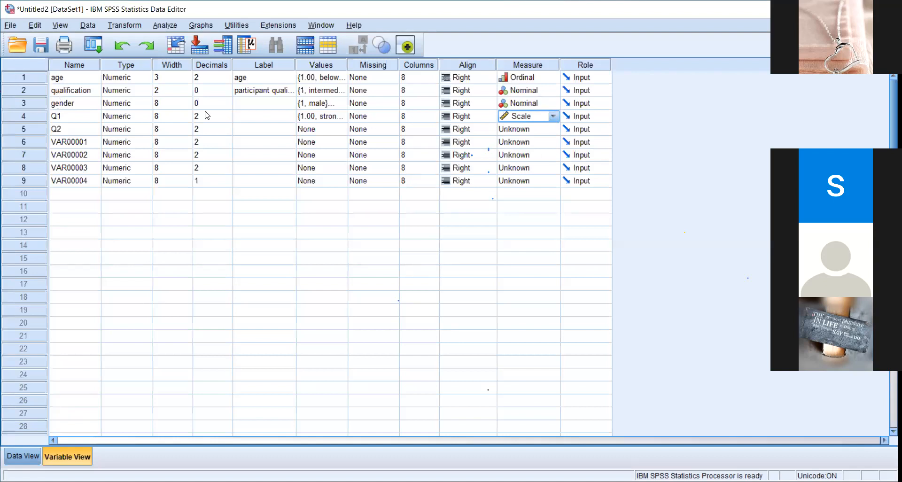
left_click(550, 128)
left_click(551, 128)
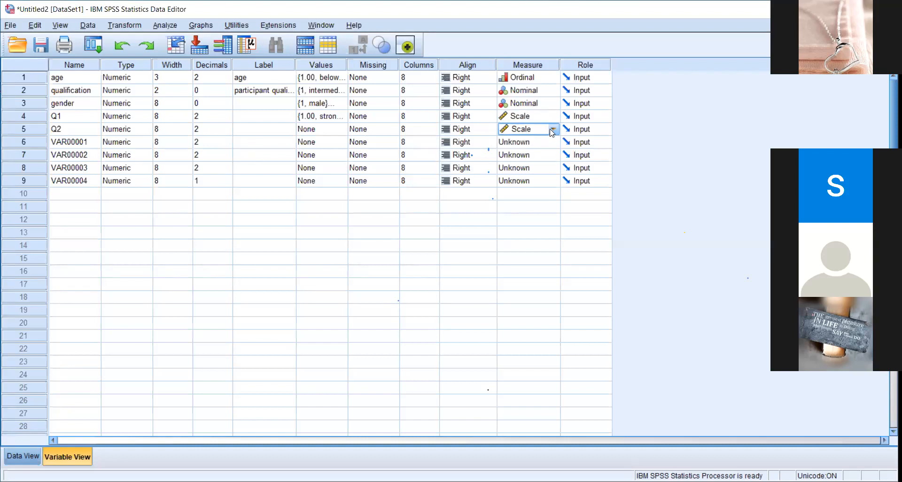
left_click(329, 130)
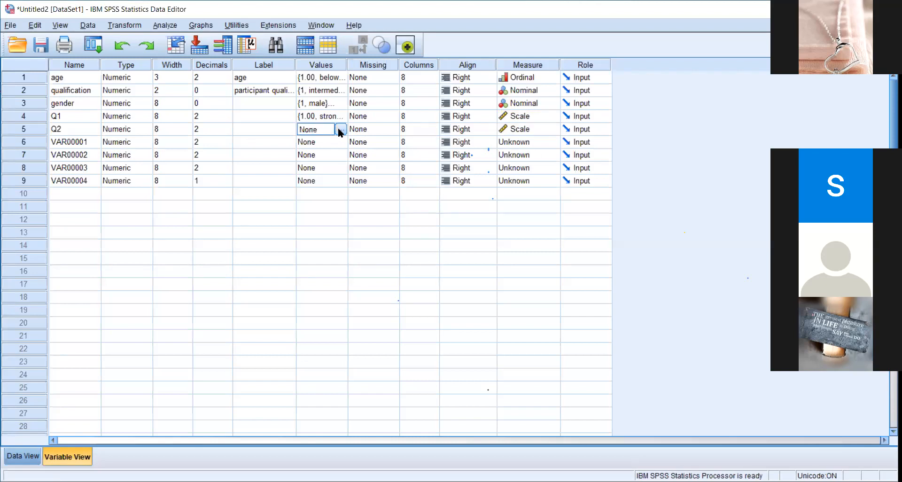
left_click(340, 129)
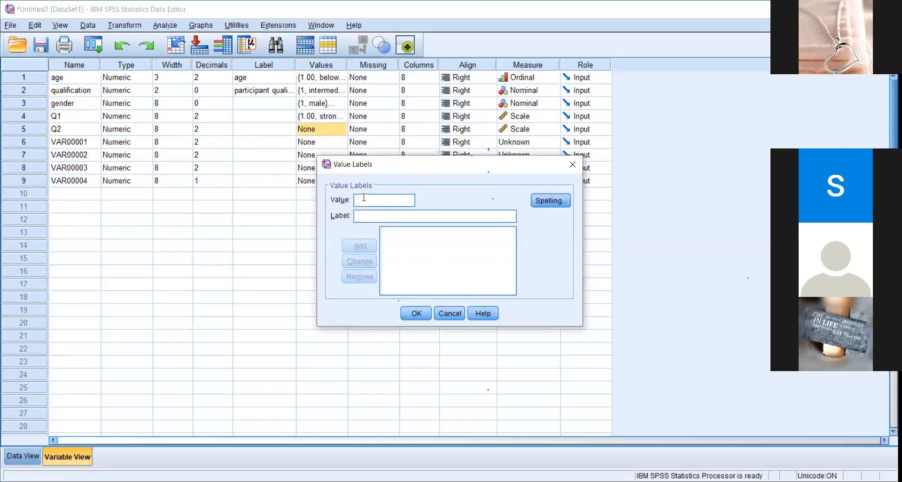
left_click(571, 166)
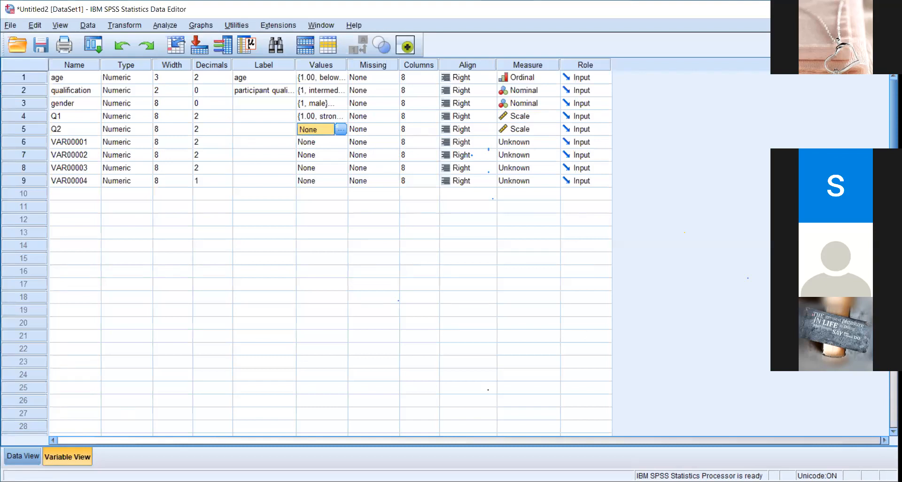
Step: Enter the answer code 3 for Q1 in the first case of the Data View
left_click(26, 455)
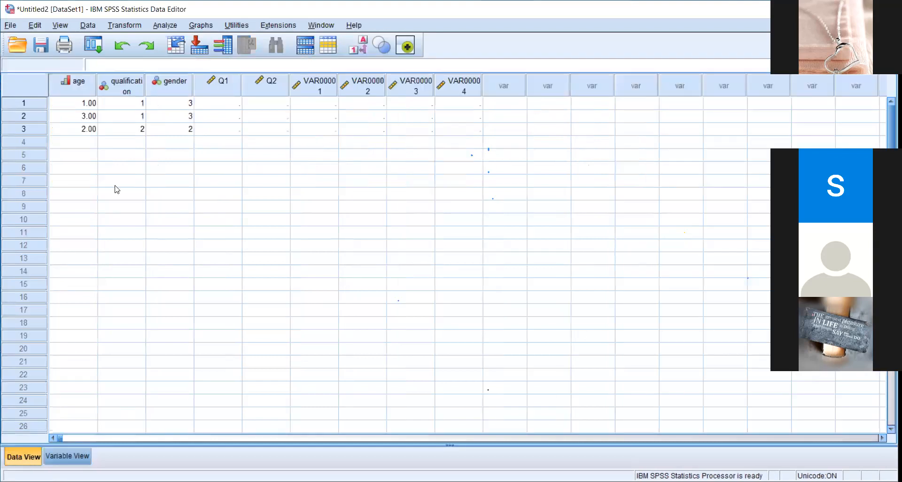
left_click(218, 107)
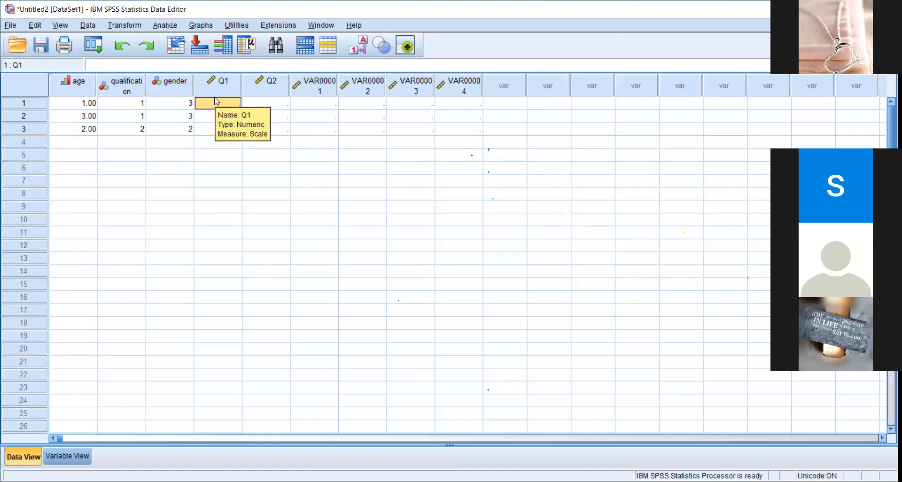
type("3")
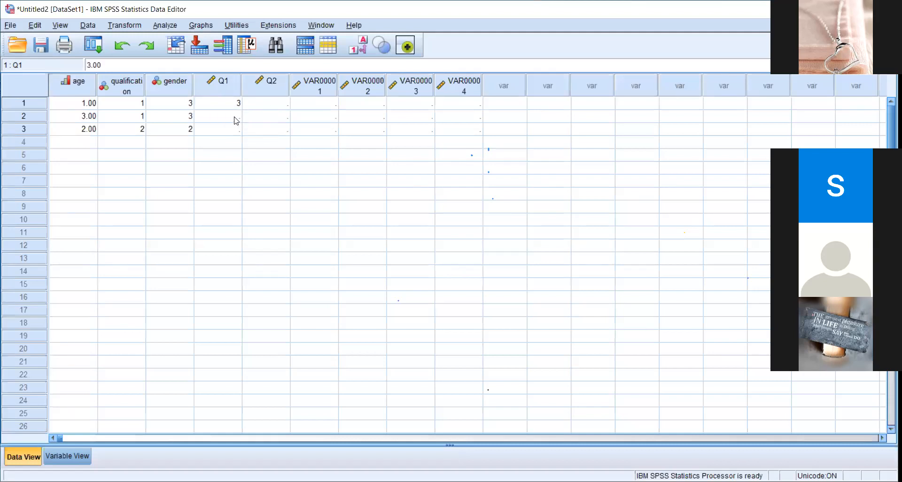
Step: Review the answer codes in Q1's value labels in the Variable View
left_click(62, 456)
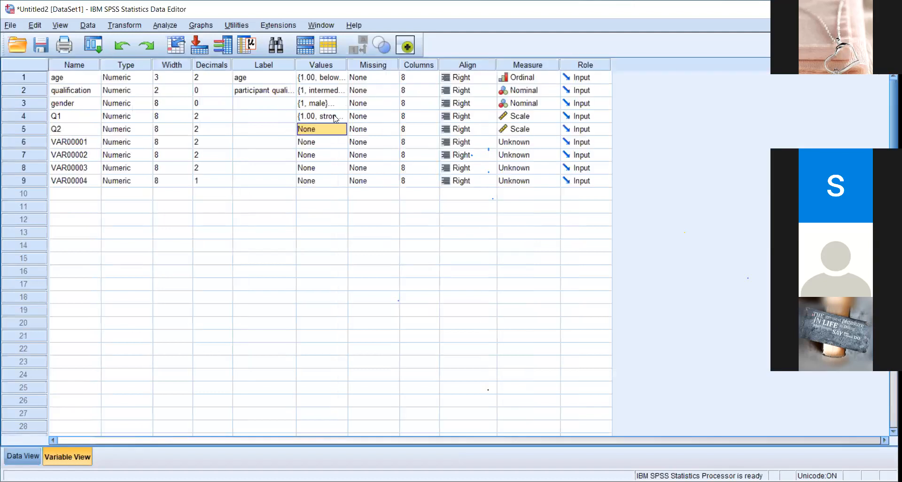
left_click(331, 116)
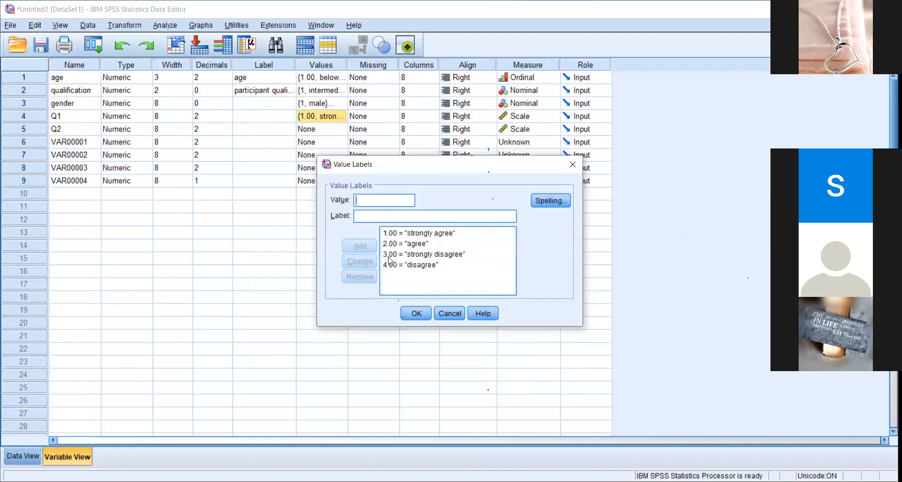
left_click(418, 312)
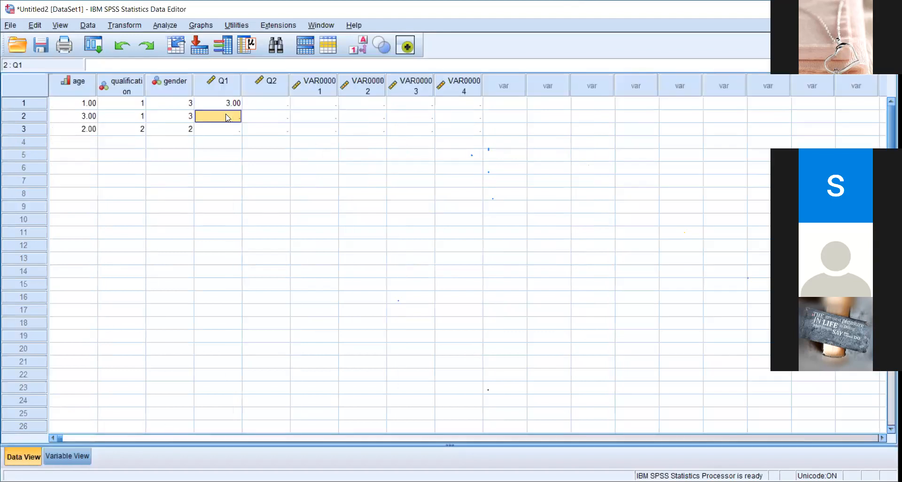
Step: Enter the Q1 answer codes 2 for the second case and 1 for the third, checking Q1's value labels in between
type("2")
left_click(65, 454)
left_click(343, 118)
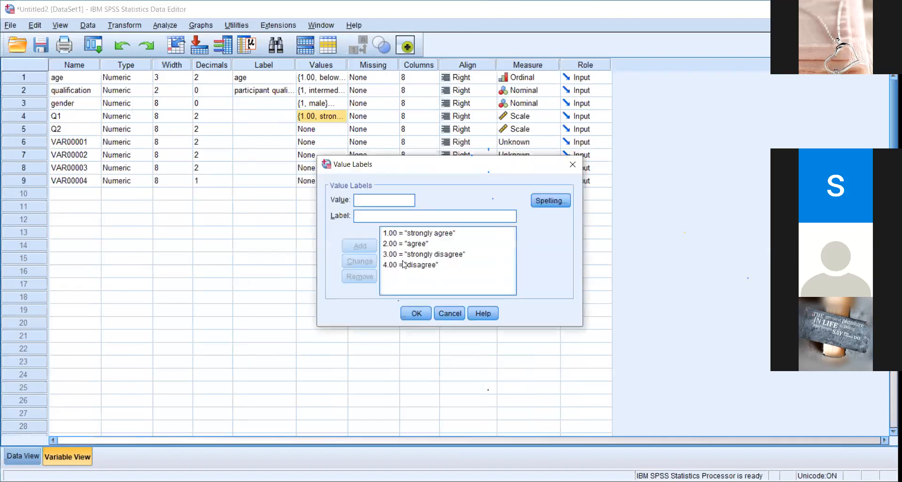
left_click(416, 313)
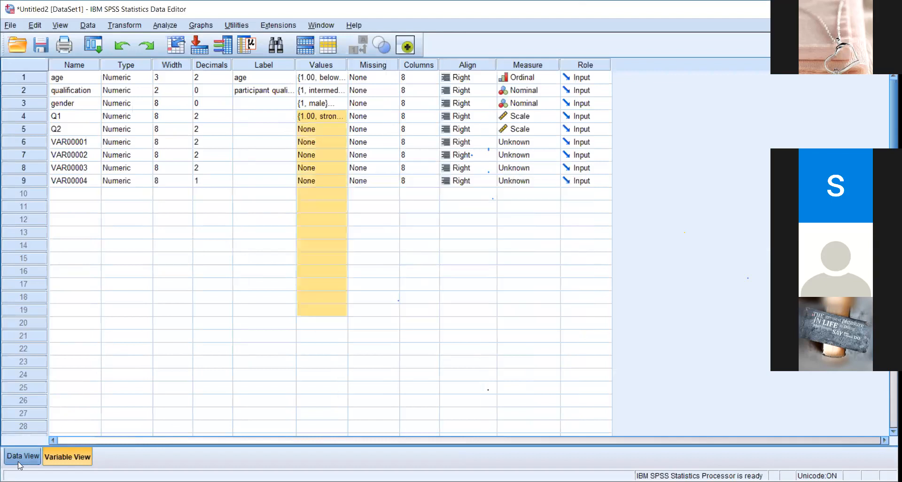
left_click(36, 455)
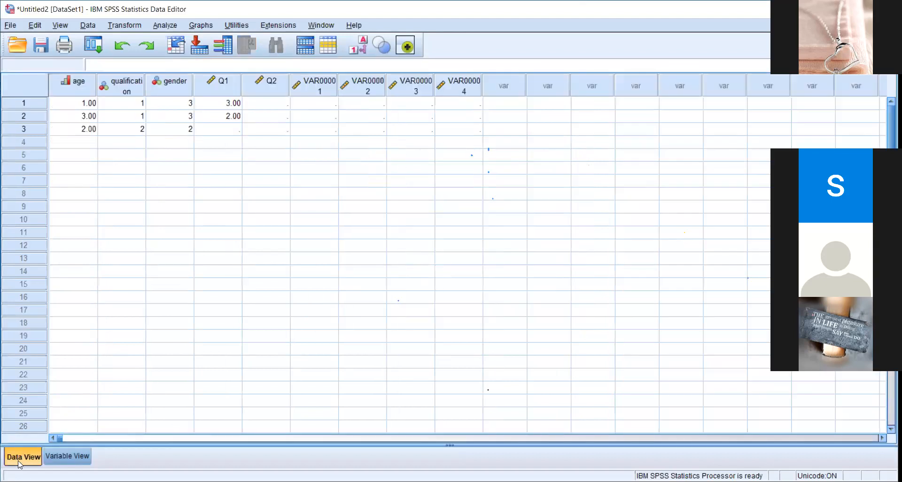
left_click(225, 132)
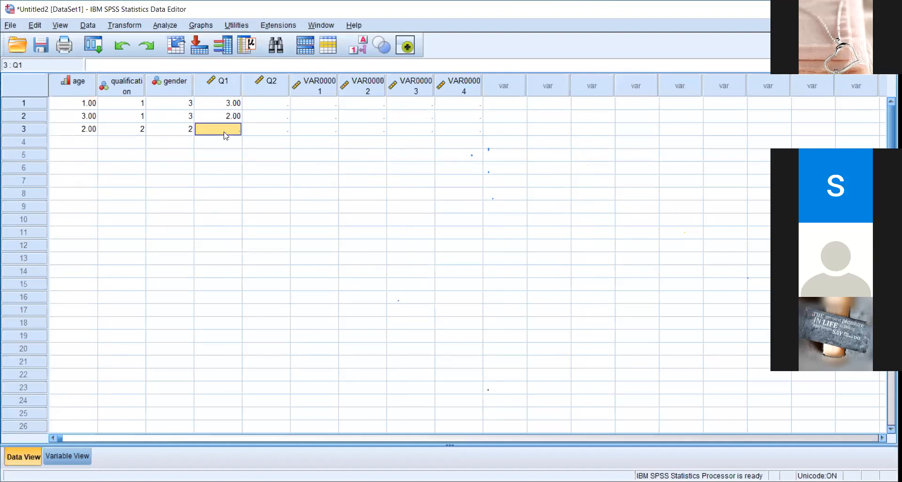
type("1")
left_click(219, 310)
Step: Run the Descriptives analysis on Q1
left_click(165, 25)
mouse_move(200, 54)
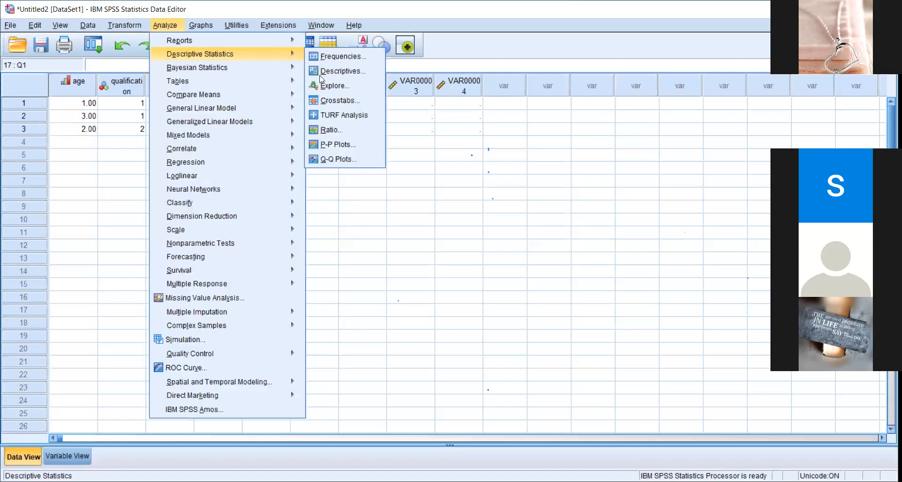
left_click(323, 71)
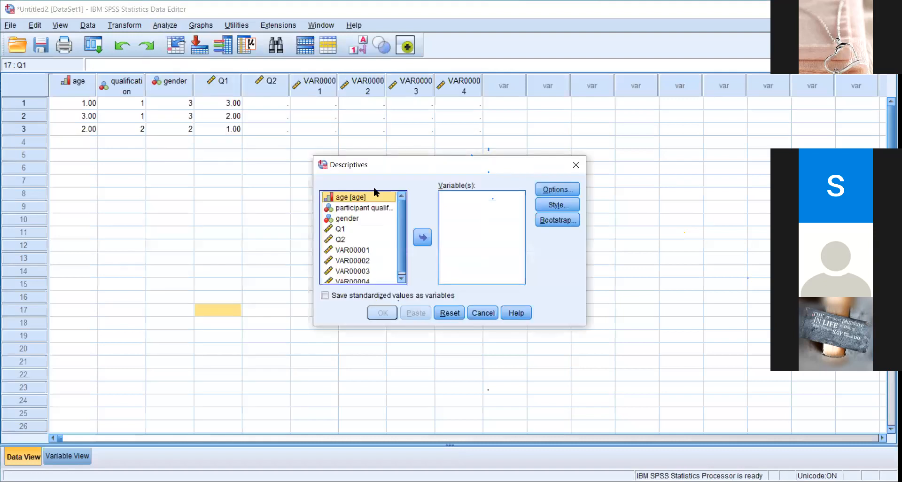
left_click(345, 229)
left_click(423, 237)
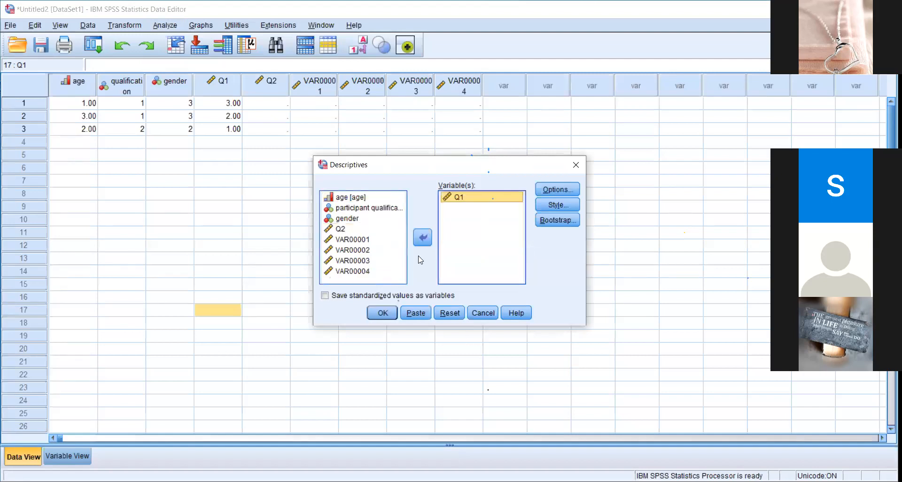
left_click(387, 312)
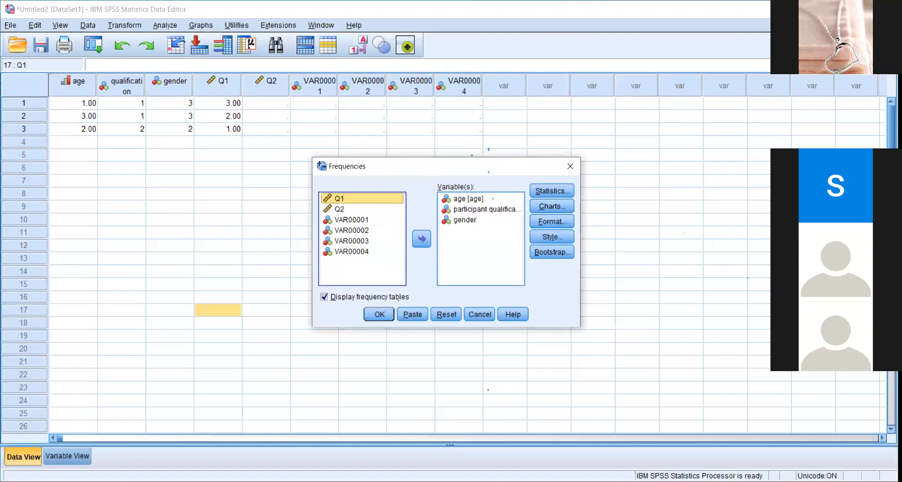
Step: Run Frequencies with frequency tables for Q1 only, removing age, participant qualification and gender from the analysed variables
key("Return")
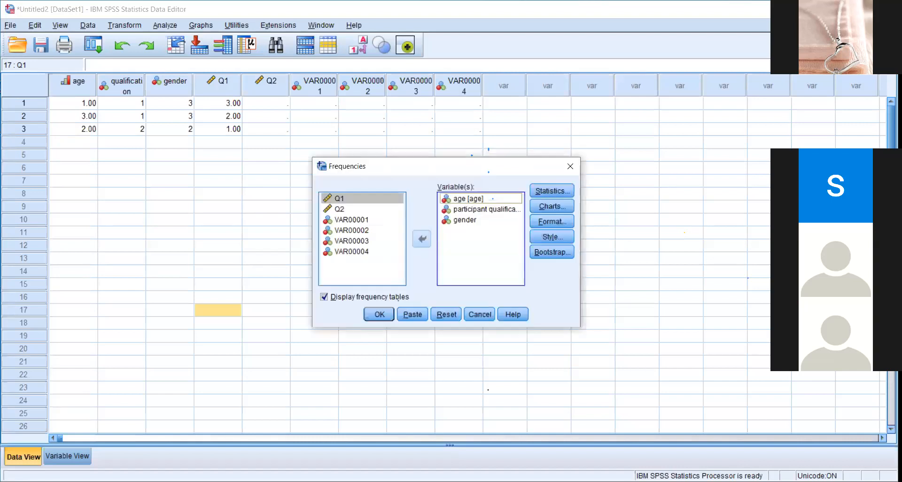
double_click(465, 220)
double_click(474, 209)
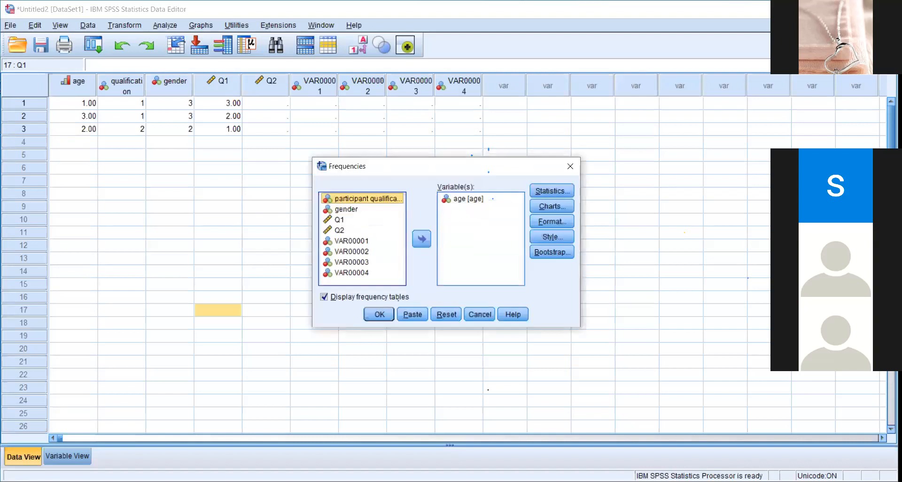
double_click(469, 199)
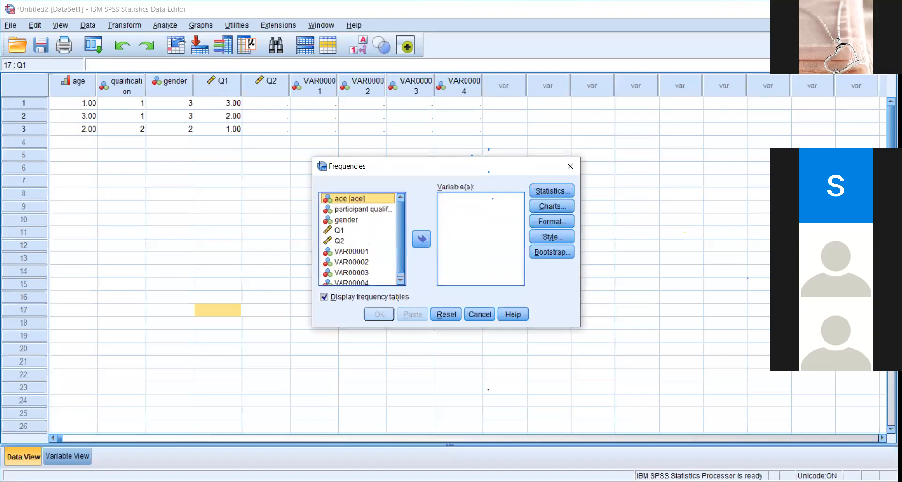
left_click(339, 229)
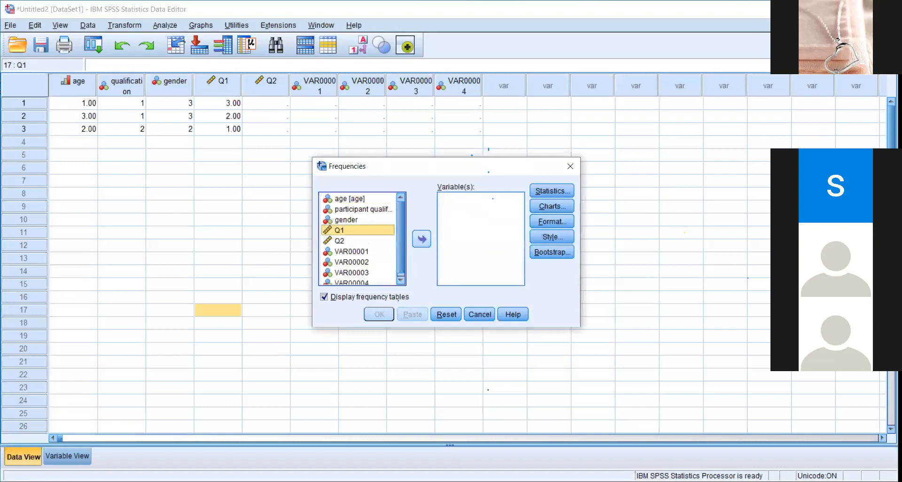
left_click(421, 239)
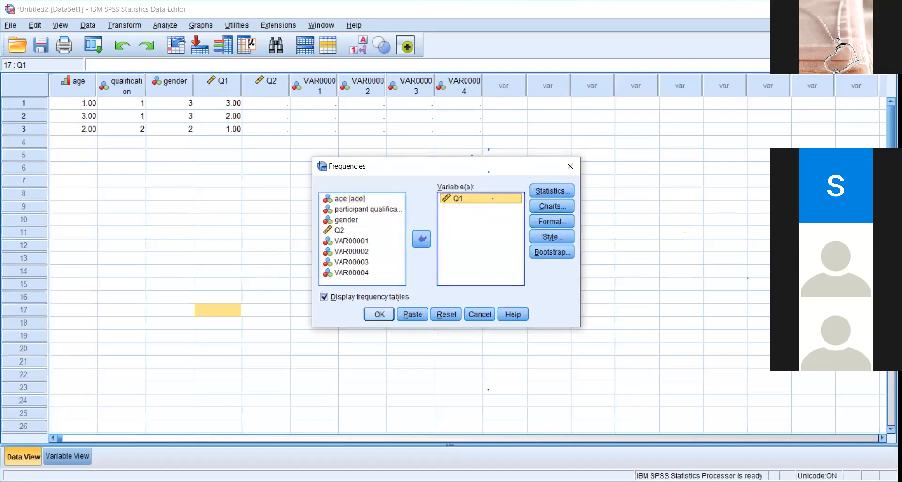
left_click(380, 315)
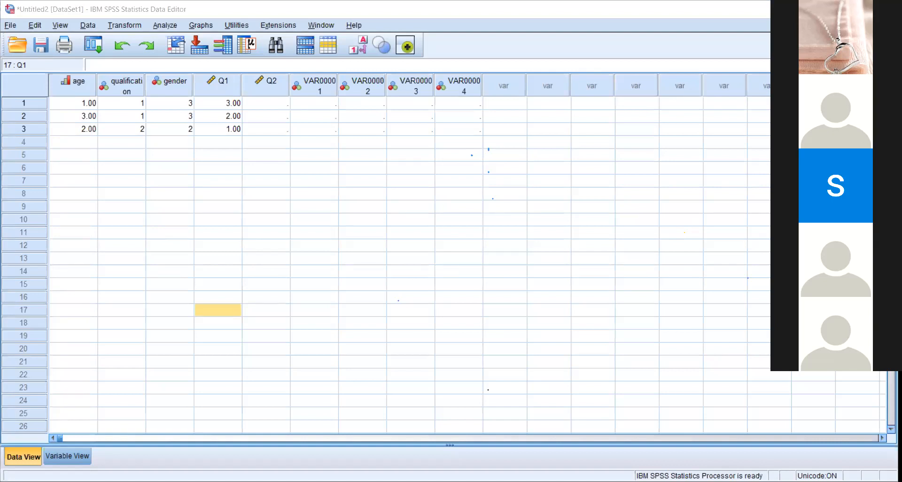
Step: Rename the variables VAR00001 and VAR00002 as Q3 and Q4 in the Variable View
left_click(183, 150)
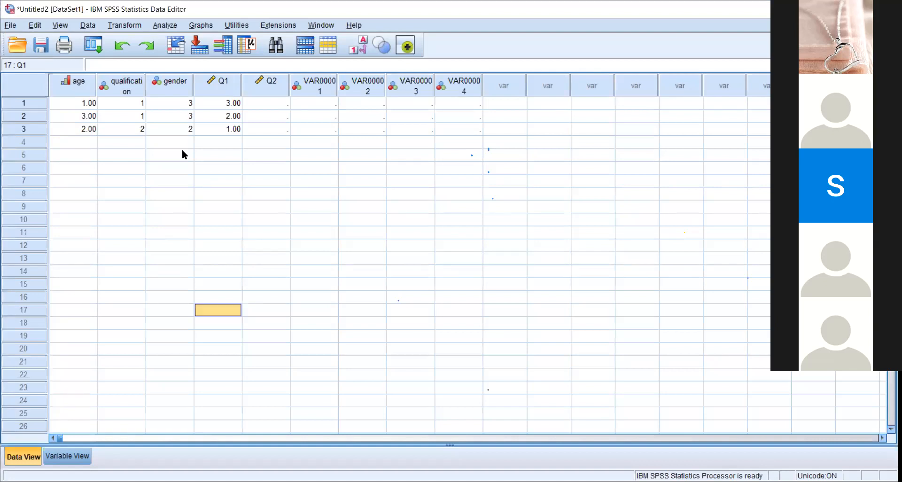
left_click(81, 452)
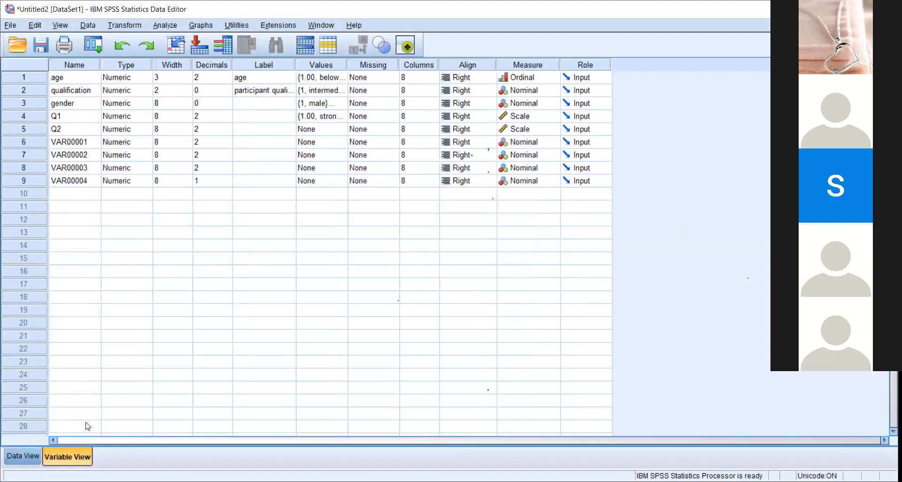
left_click(80, 132)
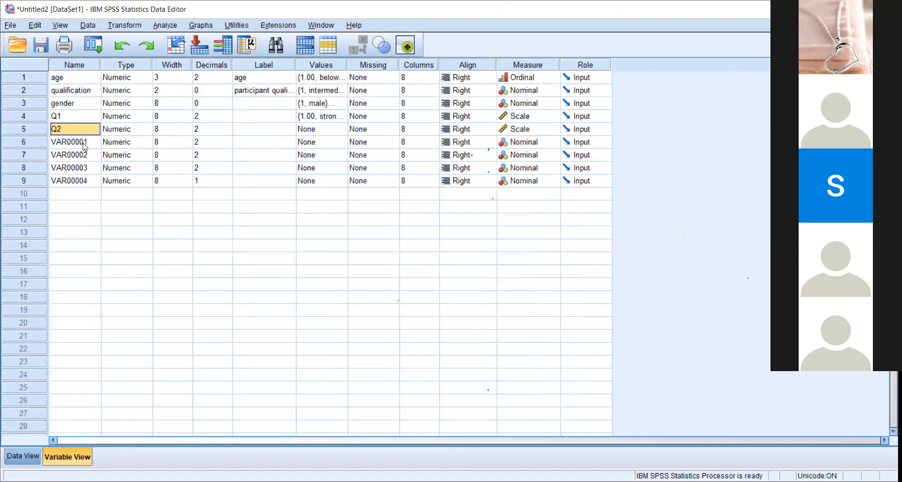
left_click(85, 146)
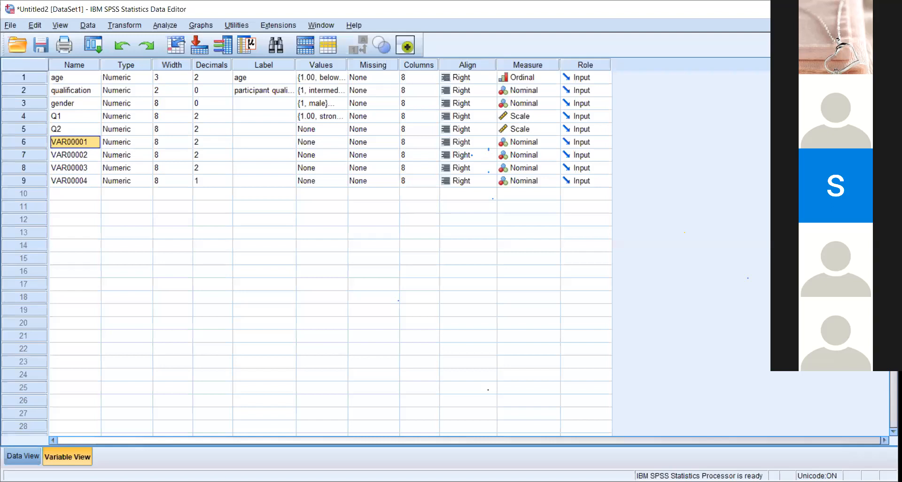
type("Q3")
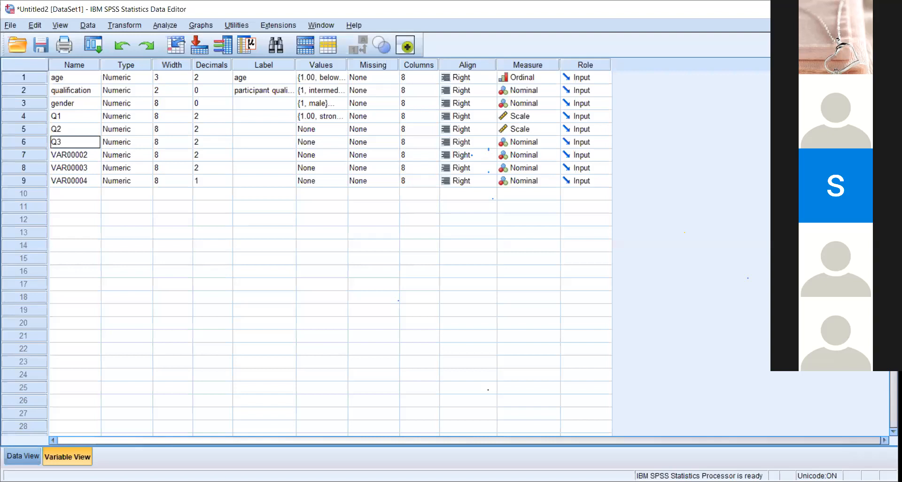
key("Return")
type("Q3")
key("BackSpace")
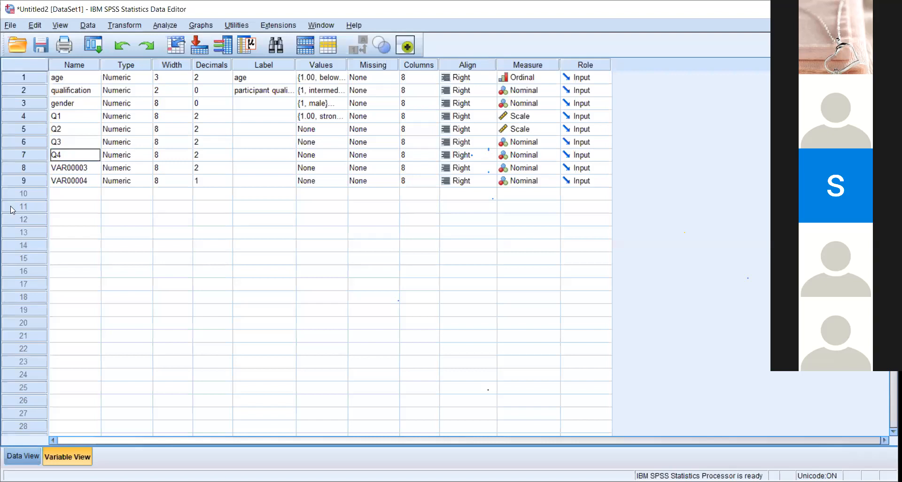
Step: Rename the variables VAR00003 and VAR00004 as Q5 and Q6
left_click(67, 169)
type("Q")
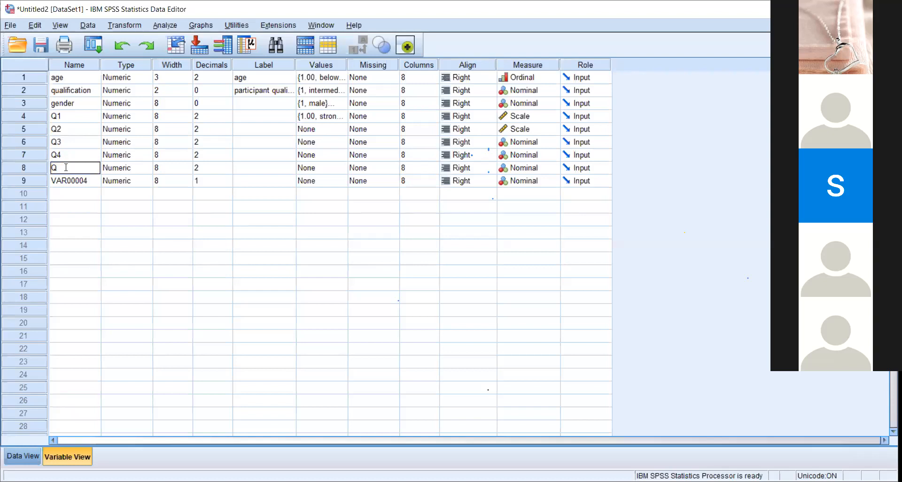
type("5")
key("Return")
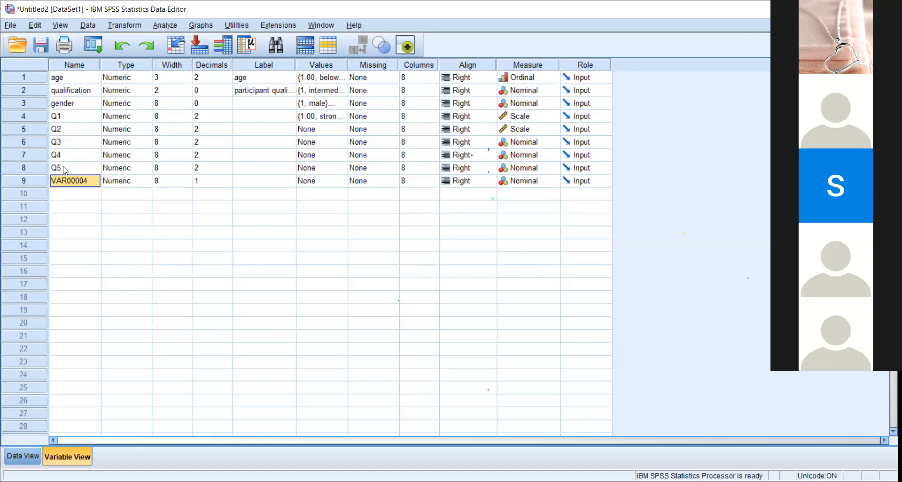
type("Q")
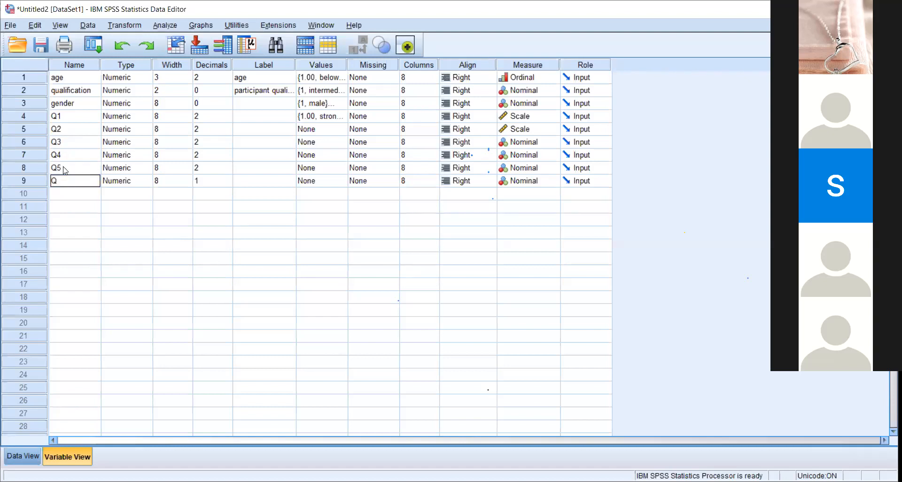
type("6")
left_click(194, 262)
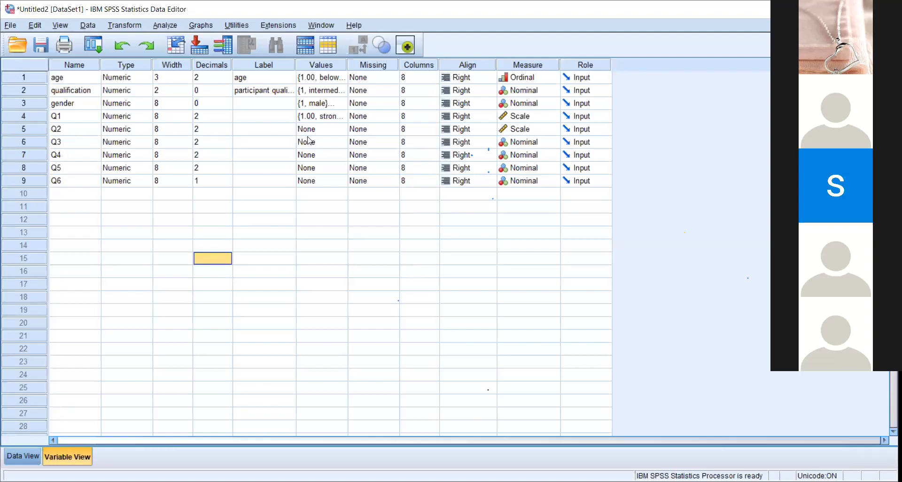
Step: Set the measurement level of Q3, Q4, Q5 and Q6 to Scale
left_click(249, 117)
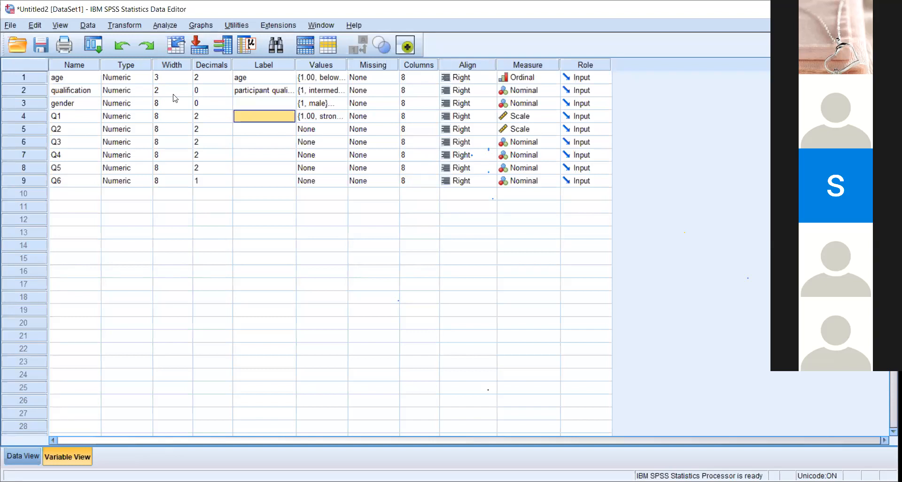
left_click(322, 128)
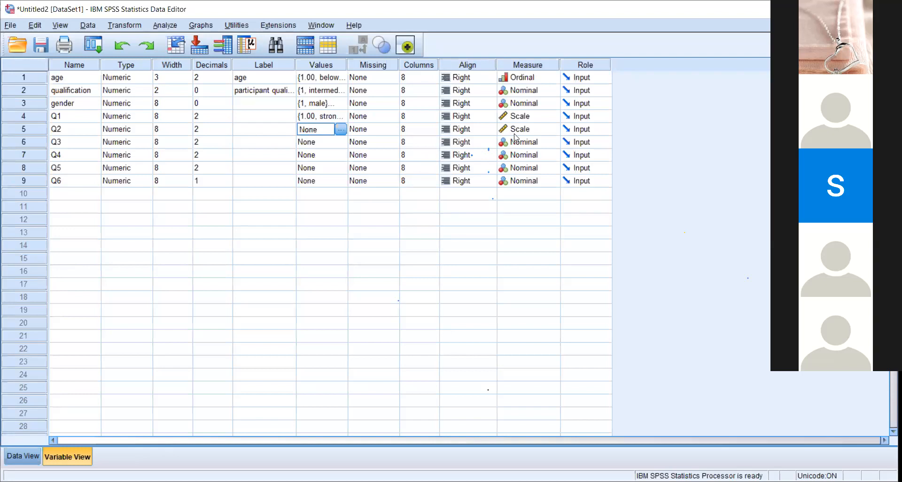
left_click(527, 143)
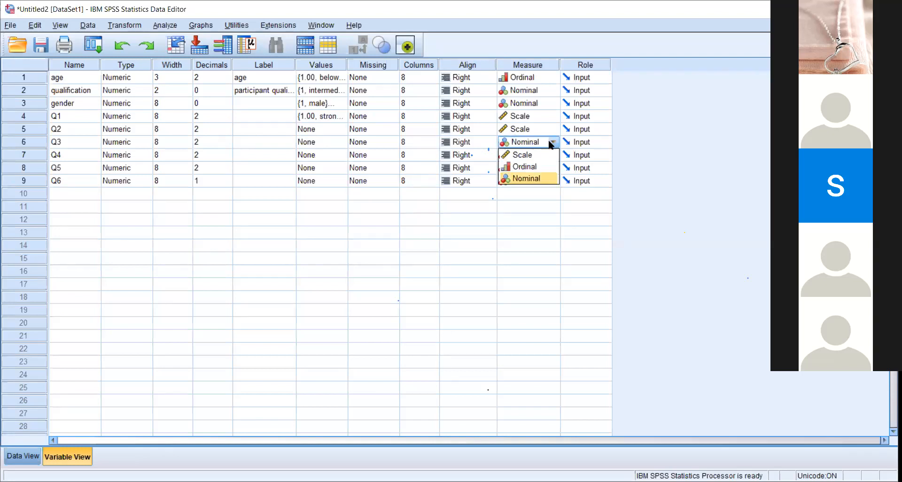
left_click(533, 160)
left_click(536, 155)
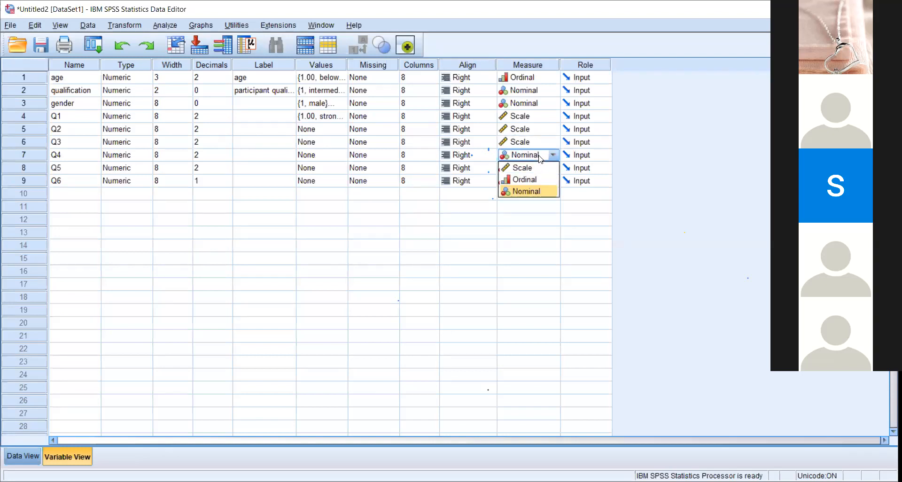
left_click(531, 168)
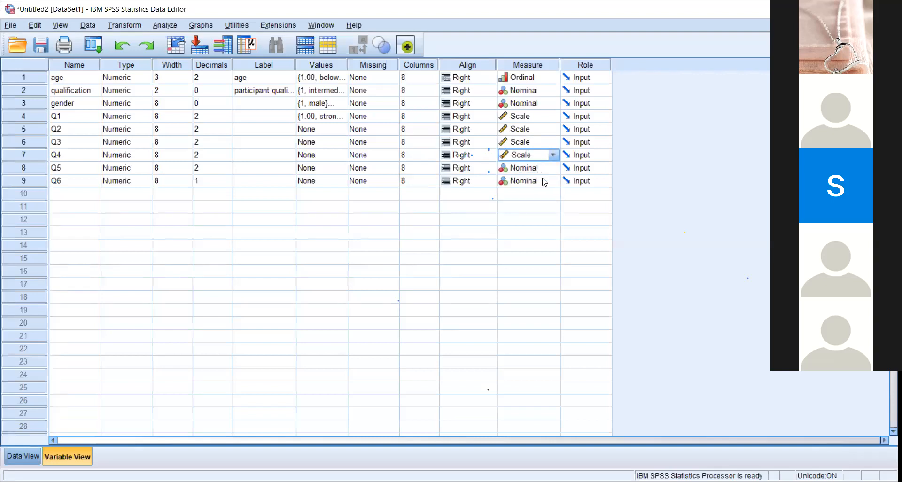
left_click(555, 168)
left_click(546, 168)
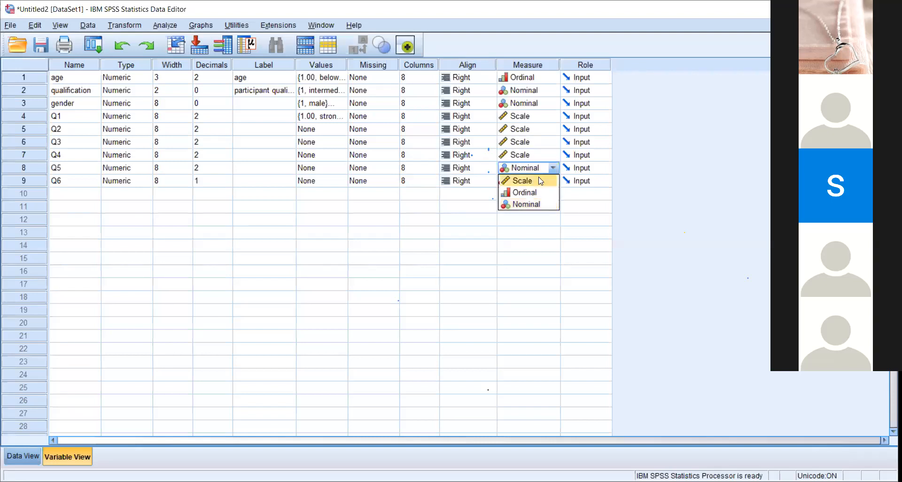
left_click(541, 181)
double_click(542, 181)
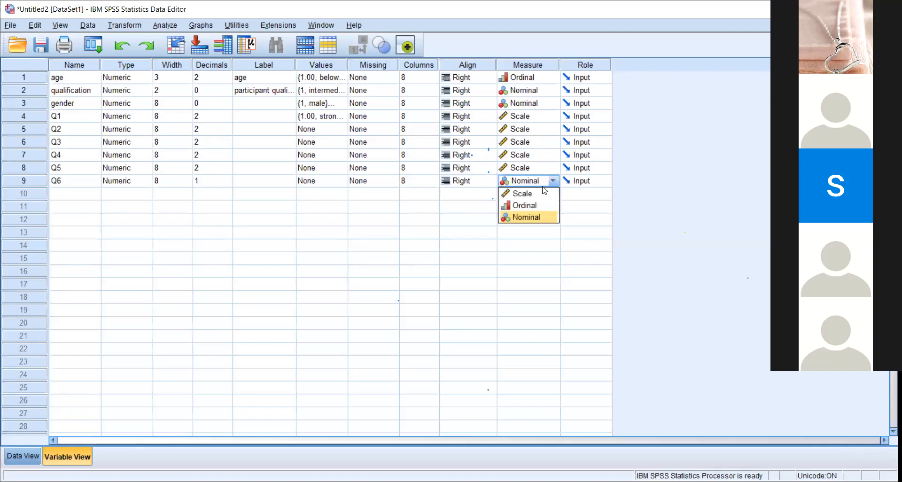
left_click(540, 193)
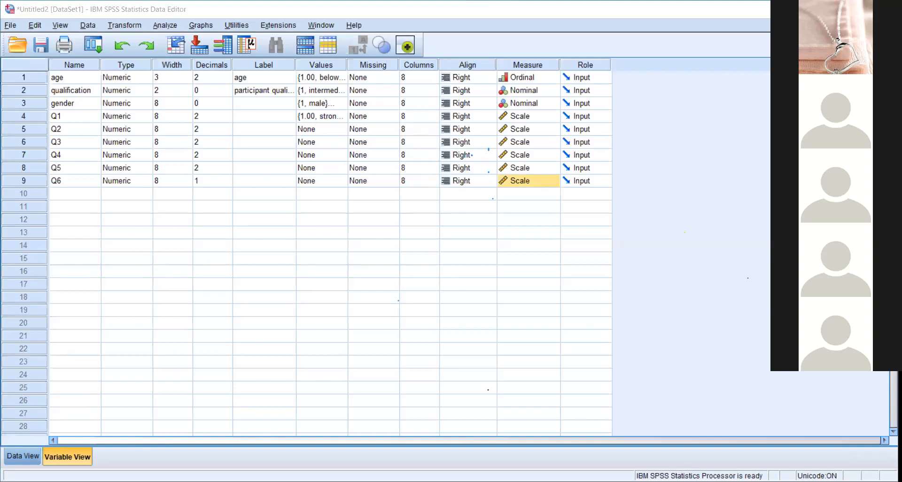
Step: Look at the question columns Q1 to Q6 in the Data View and return to the Variable View
left_click(241, 194)
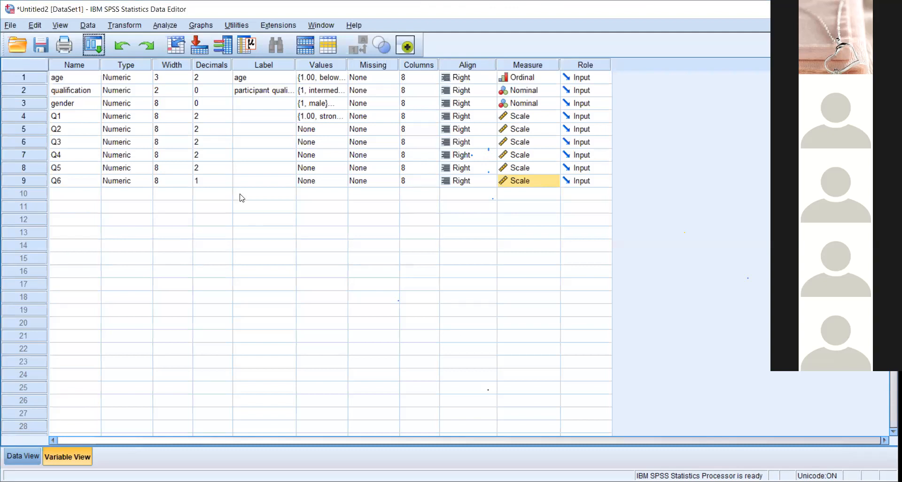
left_click(20, 457)
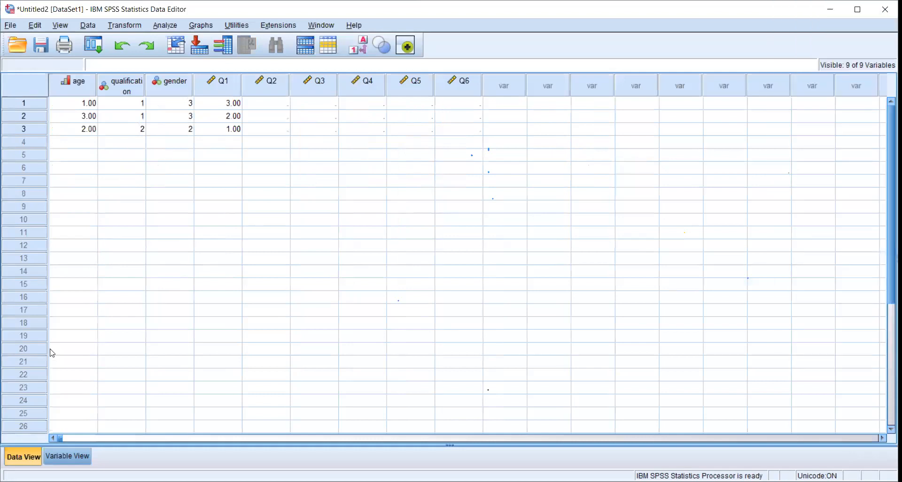
left_click(69, 458)
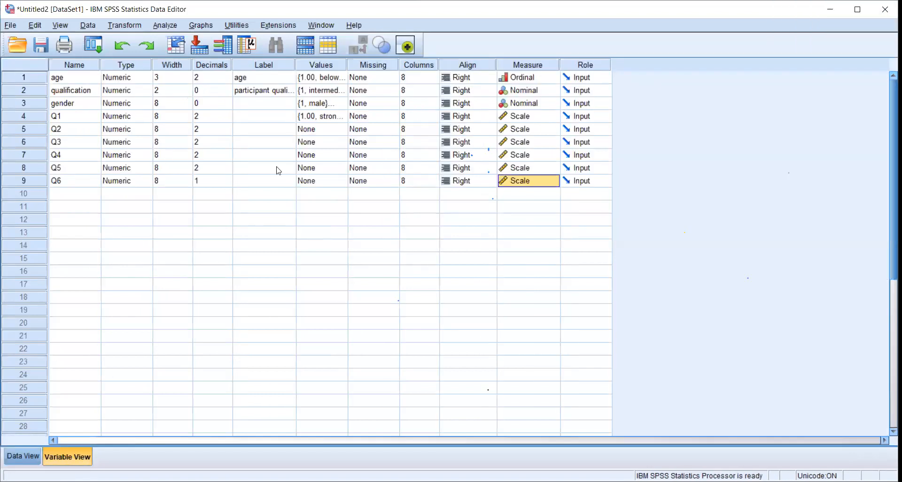
Step: Look at the value labels defined for gender, check the Data View and return to the Variable View
left_click(344, 102)
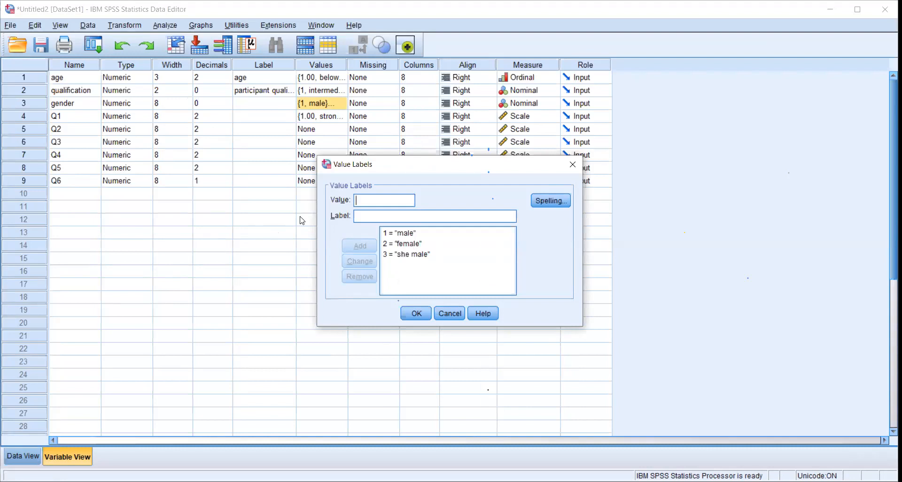
left_click(573, 165)
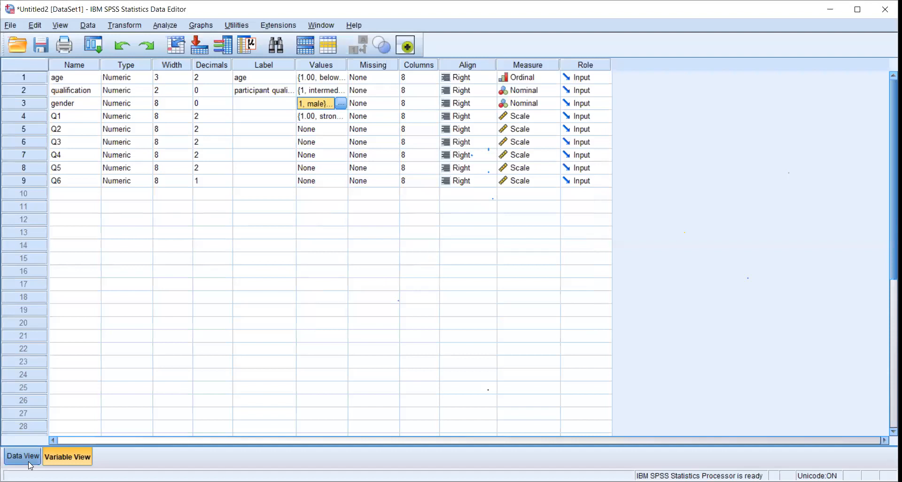
left_click(29, 462)
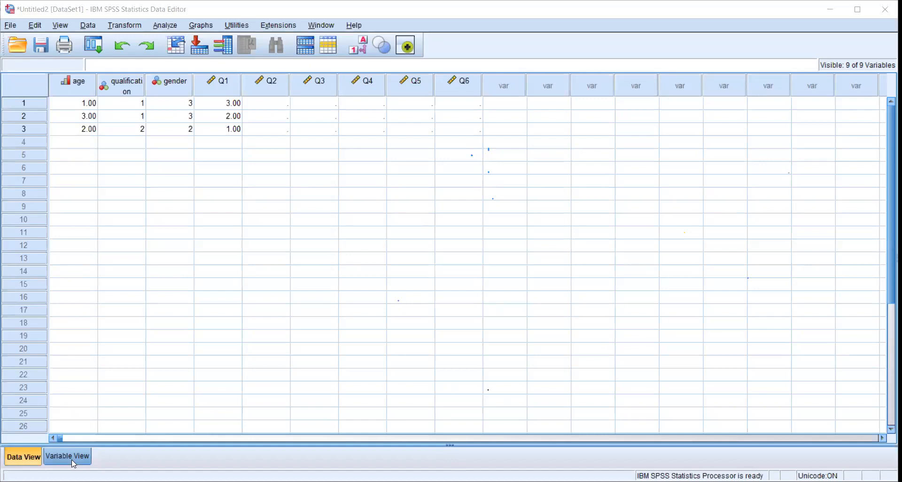
key("ctrl+t")
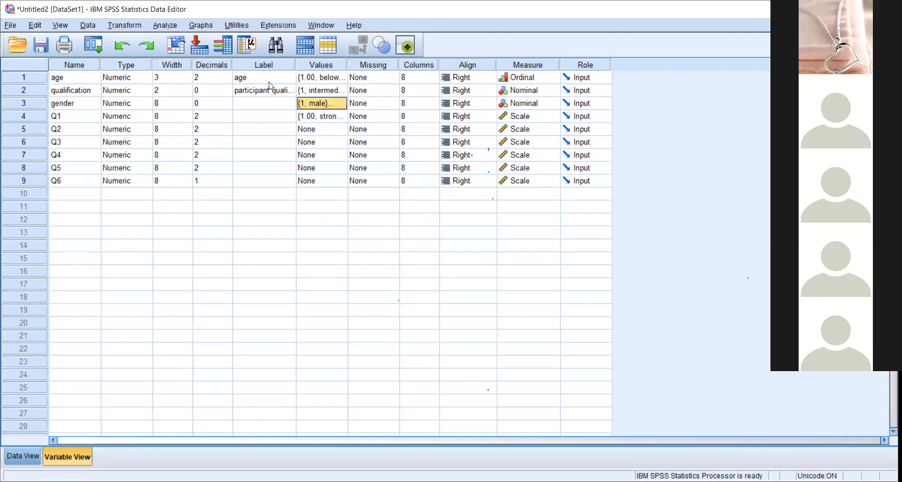
scroll(488, 211, "down", 2)
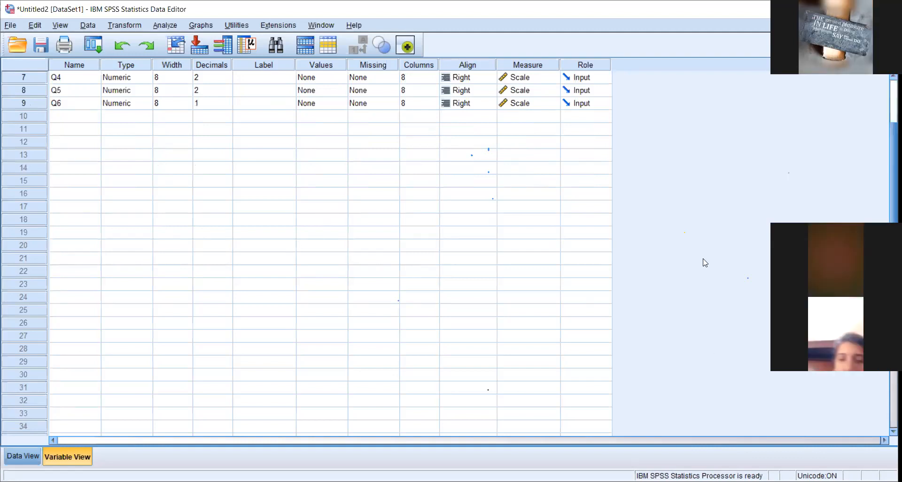
scroll(703, 261, "up", 2)
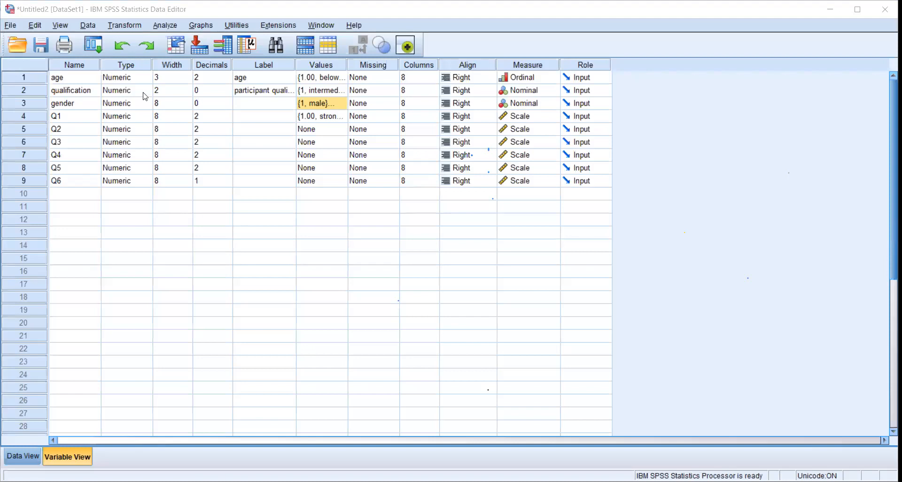
left_click(251, 104)
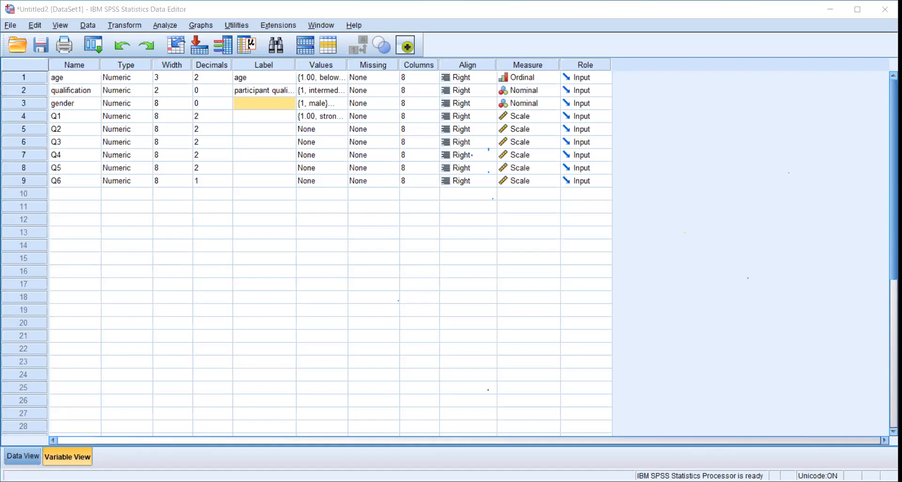
Step: Open the value labels for Q2 and add the label "yes" for value 1
left_click(267, 131)
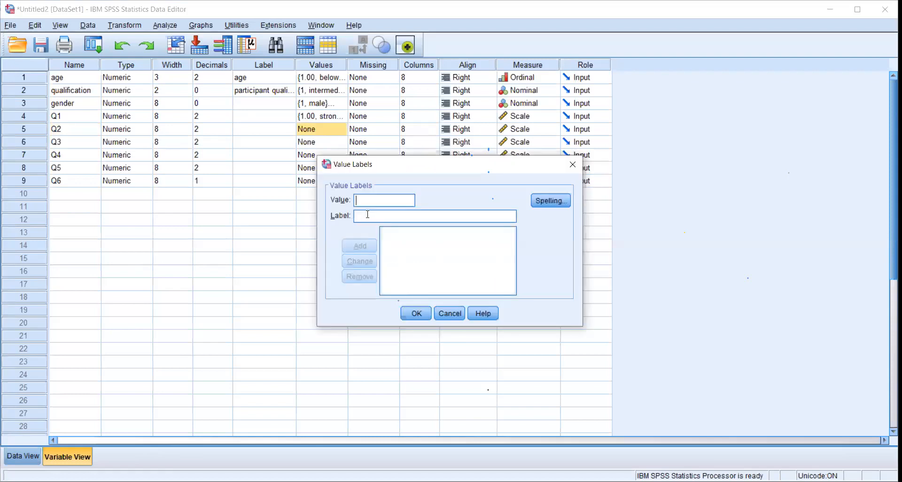
left_click(418, 217)
type("yes")
left_click(392, 200)
type("1")
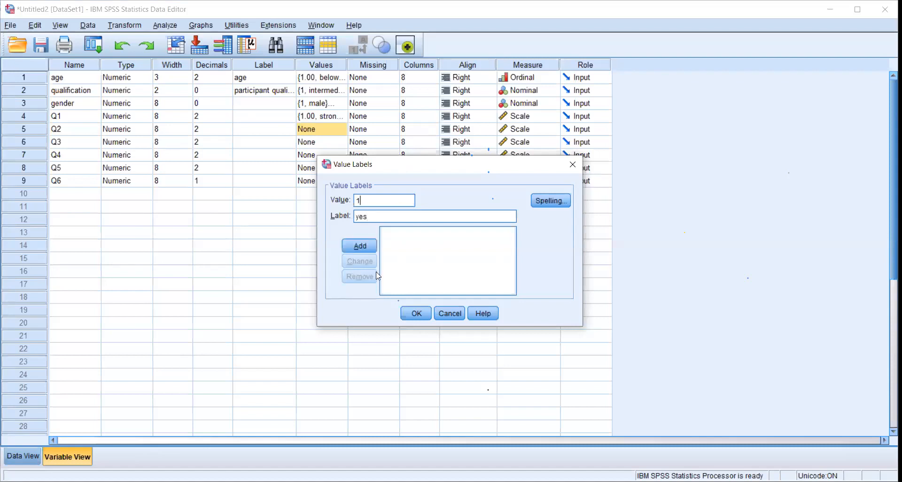
left_click(358, 244)
Step: Add the label "no" for value 2 in Q2's value labels
left_click(361, 213)
type("no")
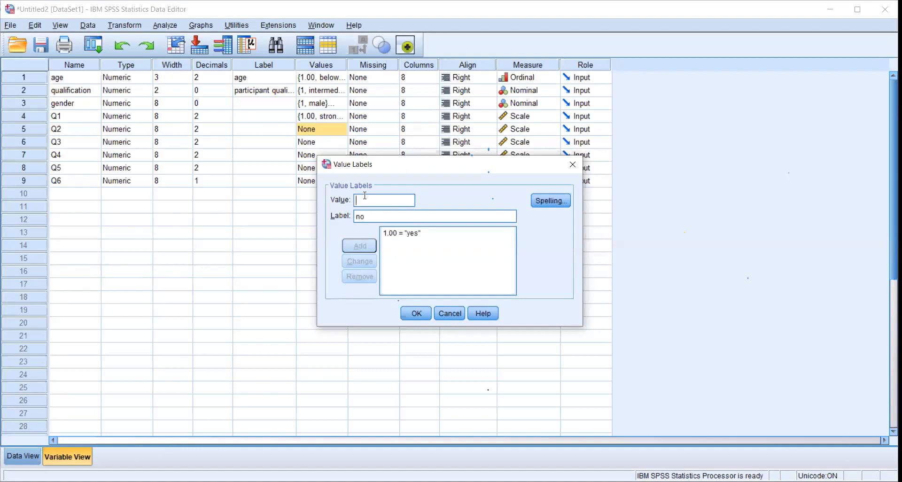
type("1")
left_click(371, 244)
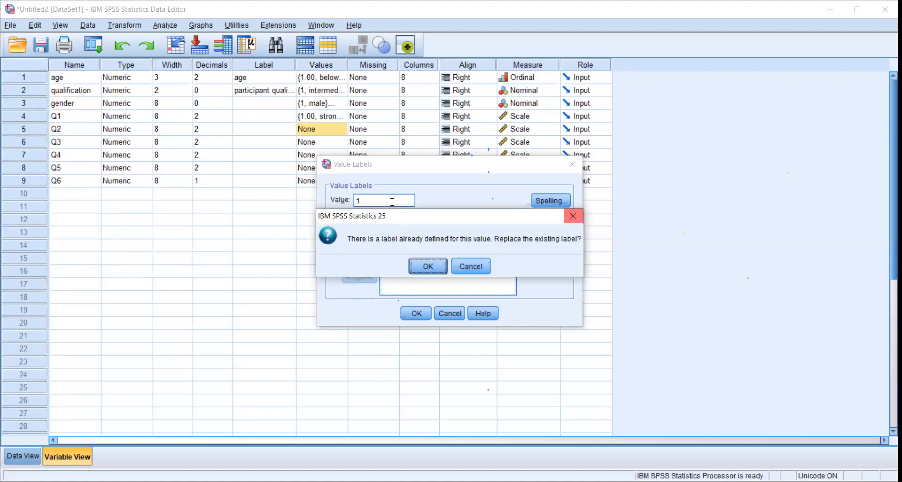
key("Escape")
key("BackSpace")
type("2")
left_click(360, 245)
Step: Add the label "neutral" for value 3 and apply the value labels to Q2
left_click(369, 221)
type("neutral")
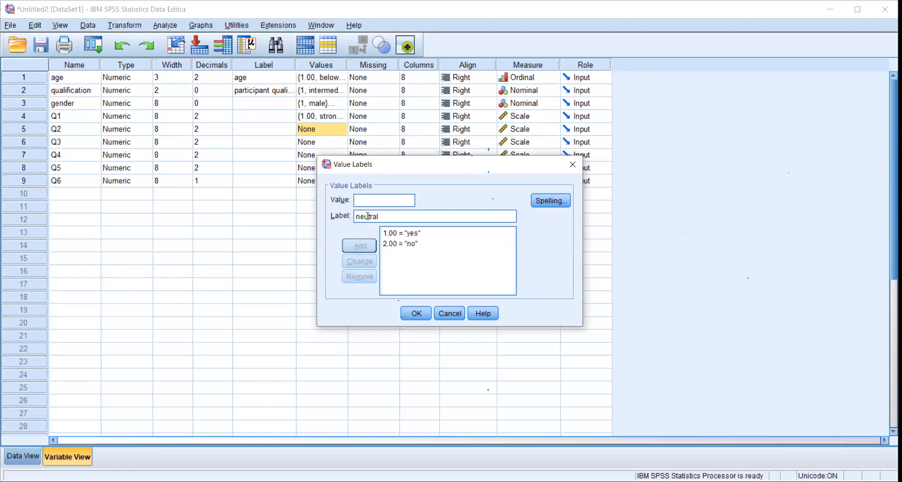
left_click(372, 200)
type("3")
left_click(360, 245)
left_click(416, 314)
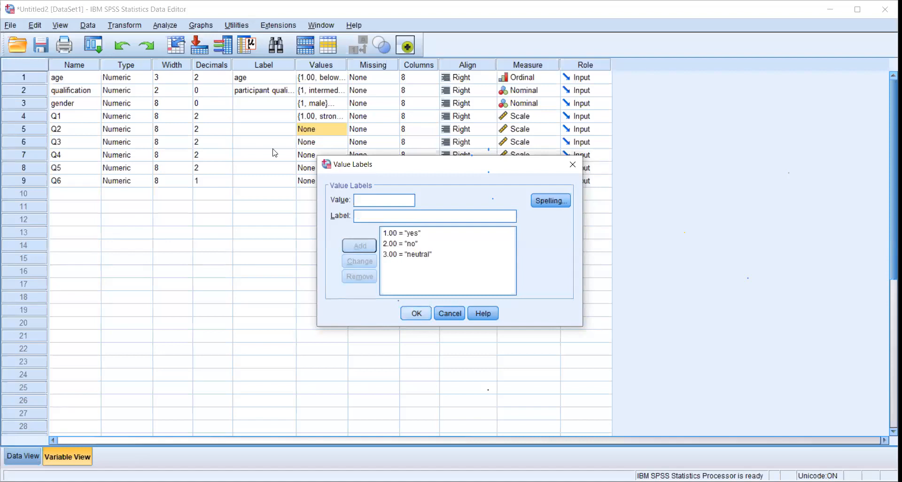
Step: Set the number of decimals for Q2 to 0
left_click(211, 128)
left_click(227, 132)
left_click(228, 132)
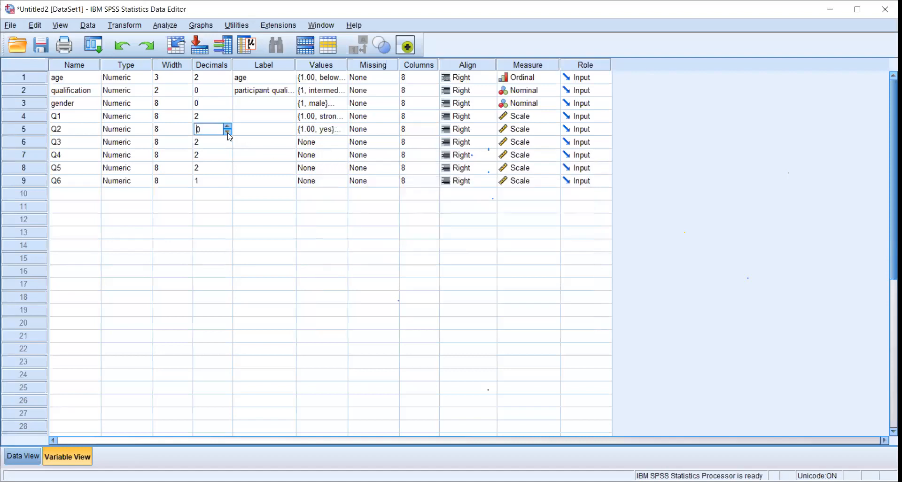
left_click(298, 270)
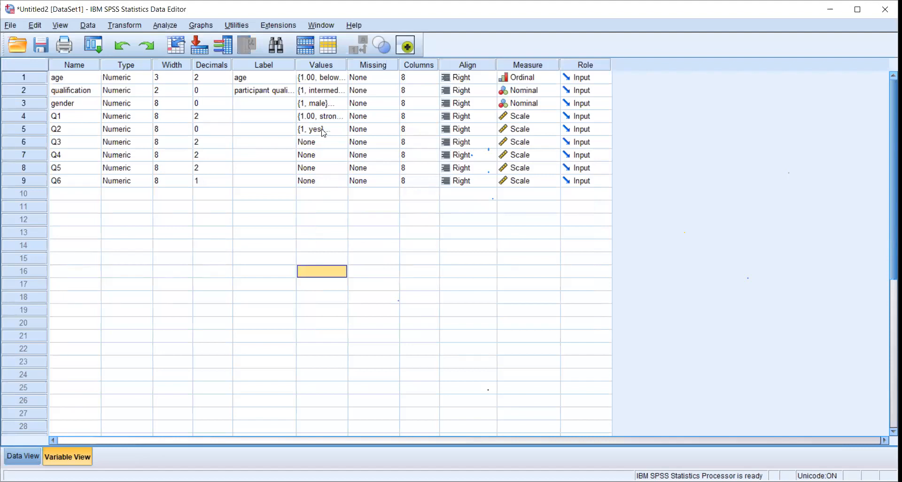
left_click(55, 129)
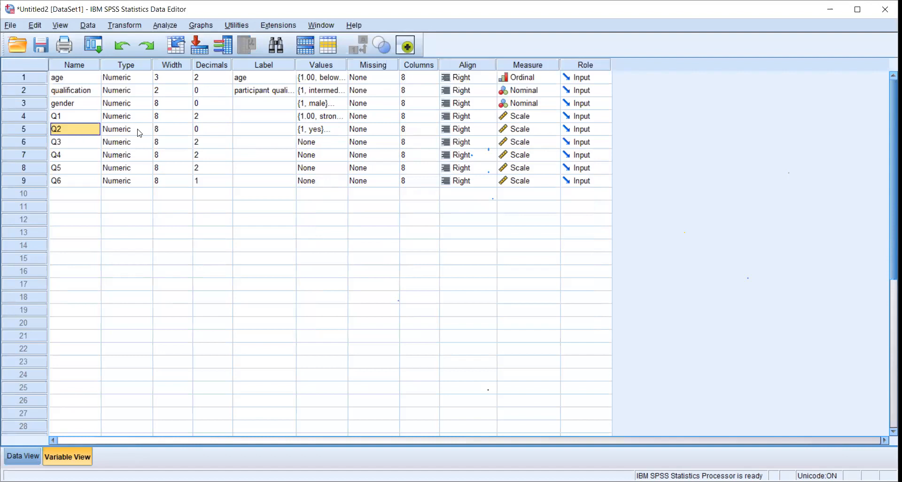
left_click(309, 129)
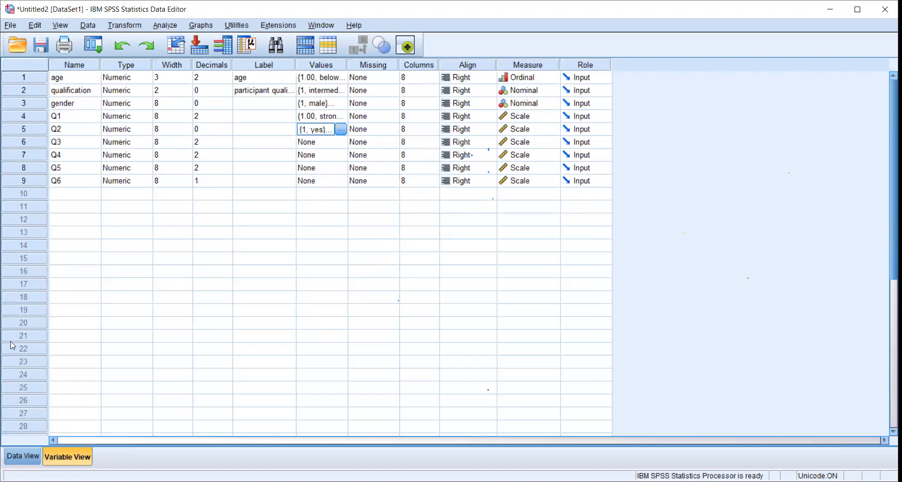
Step: Enter the value 1 for Q2 in cases 1, 2 and 3 of the Data View
left_click(22, 454)
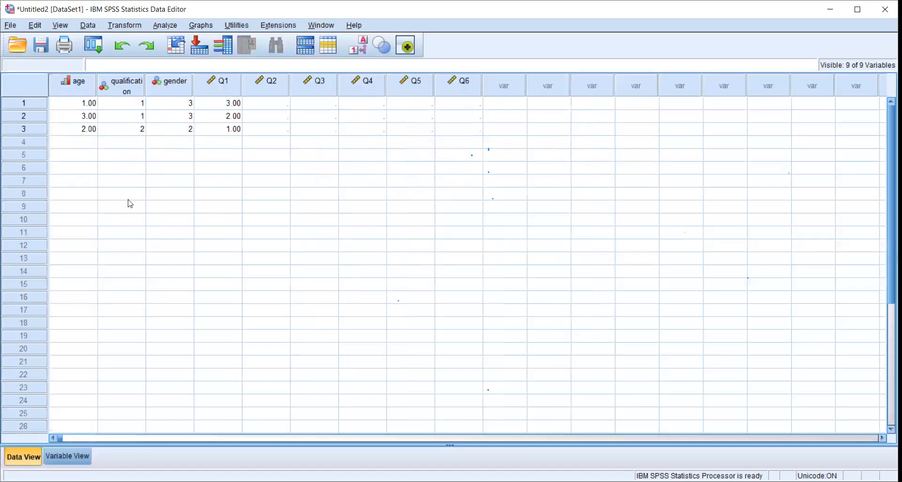
left_click(272, 103)
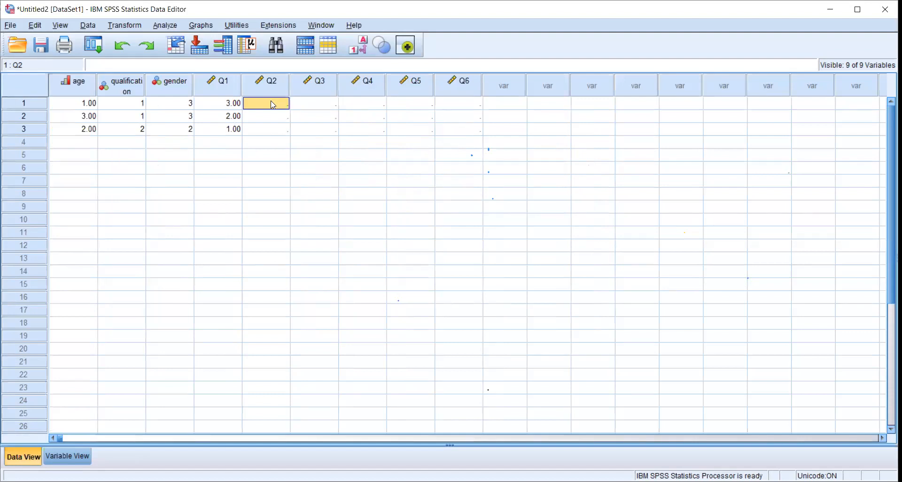
type("1")
left_click(277, 113)
type("1")
left_click(281, 129)
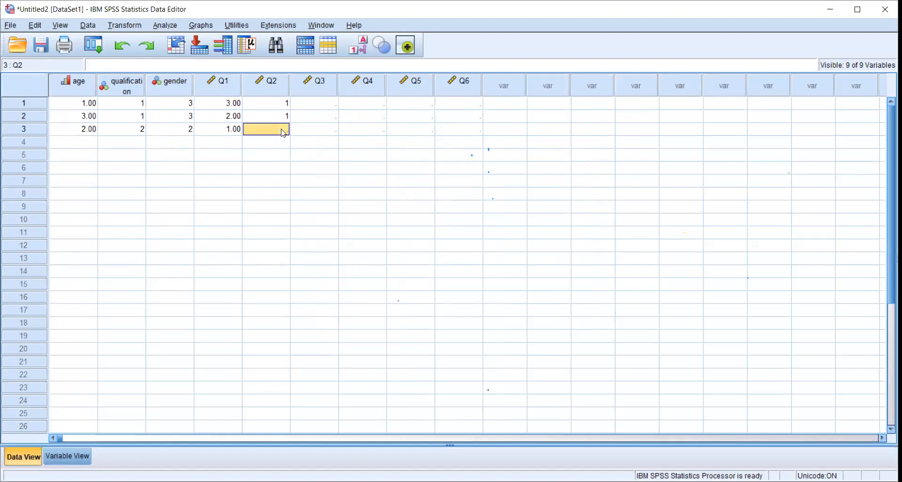
type("1")
Step: Add Q2 to the Frequencies analysis alongside Q1, run it and close the output without saving
left_click(167, 26)
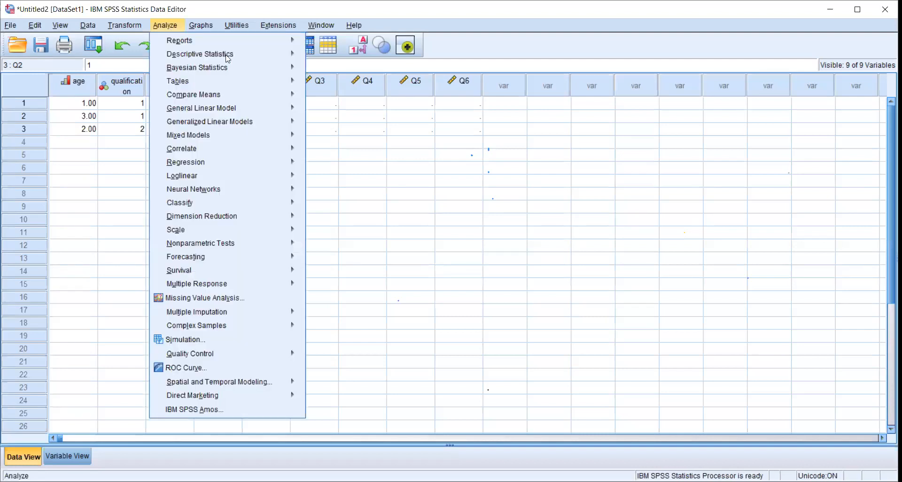
mouse_move(226, 55)
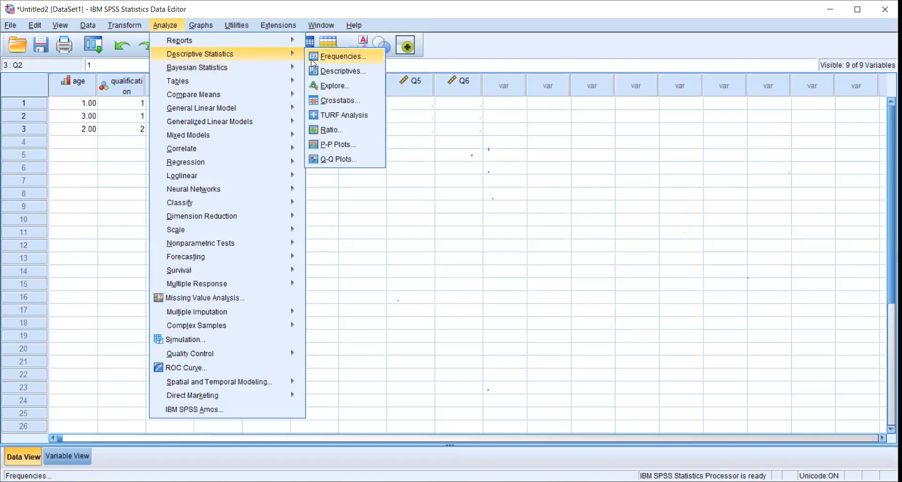
left_click(311, 59)
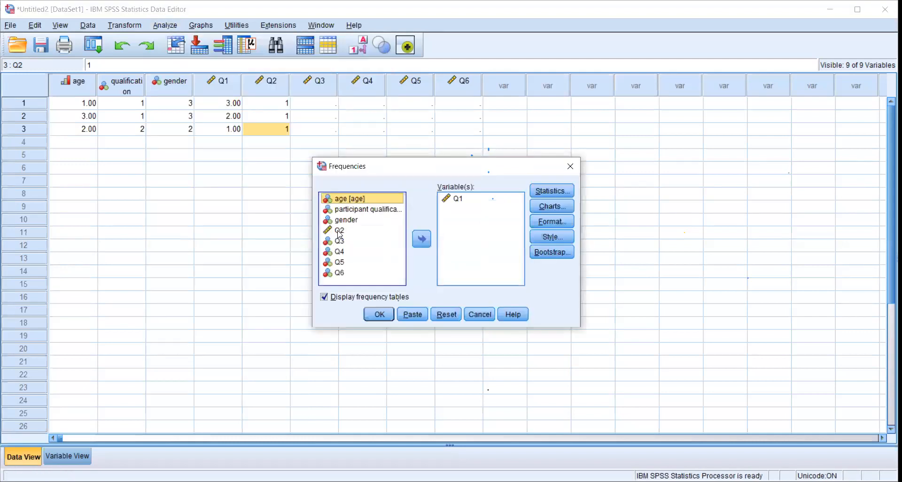
left_click(401, 231)
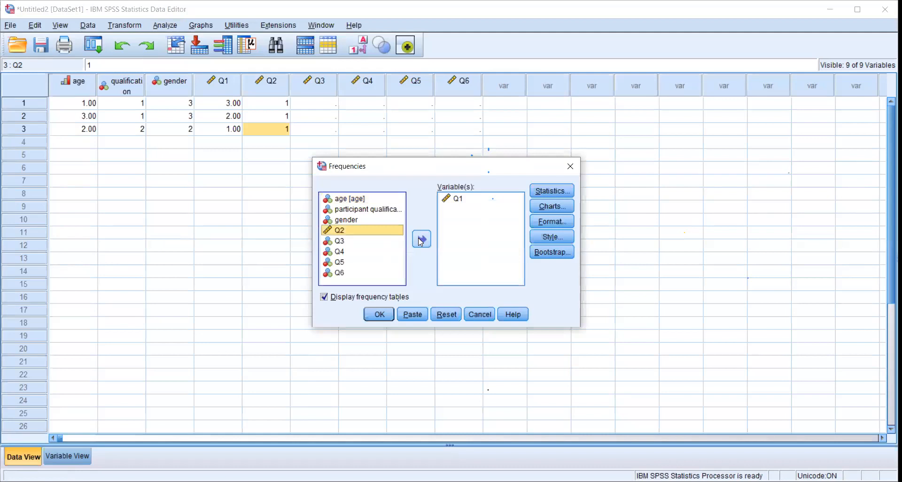
left_click(423, 240)
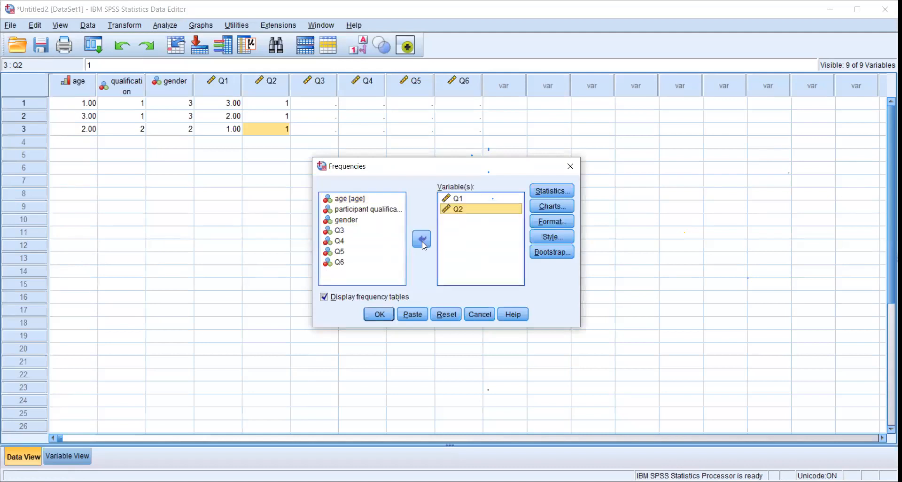
left_click(380, 314)
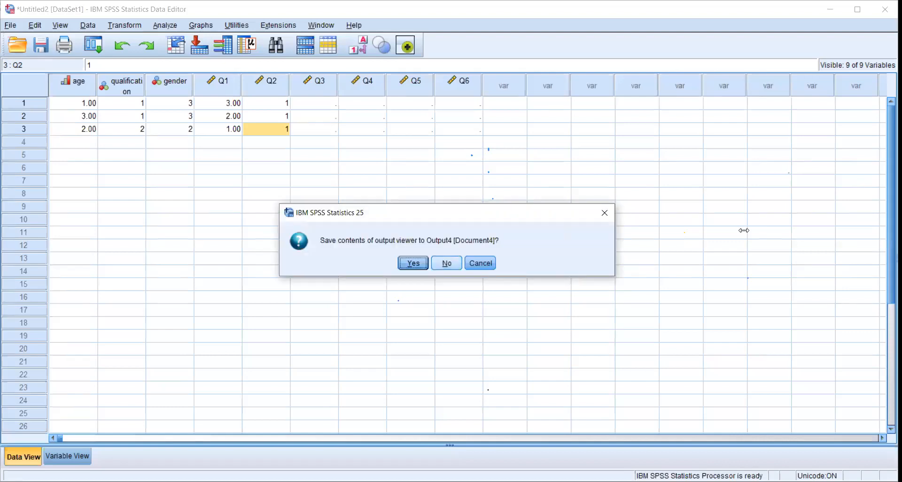
left_click(444, 263)
Step: Remove Q1 from the Frequencies analysis, run it for Q2 alone and close the output without saving
left_click(165, 25)
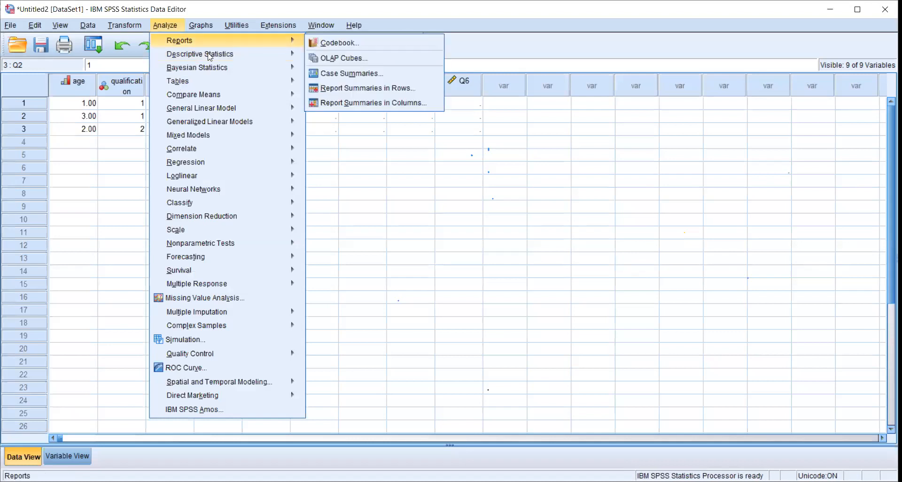
mouse_move(298, 61)
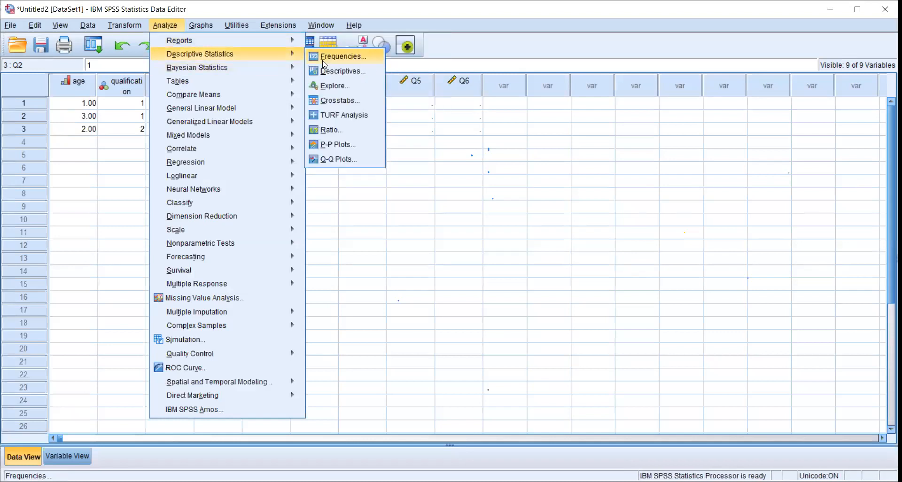
left_click(327, 58)
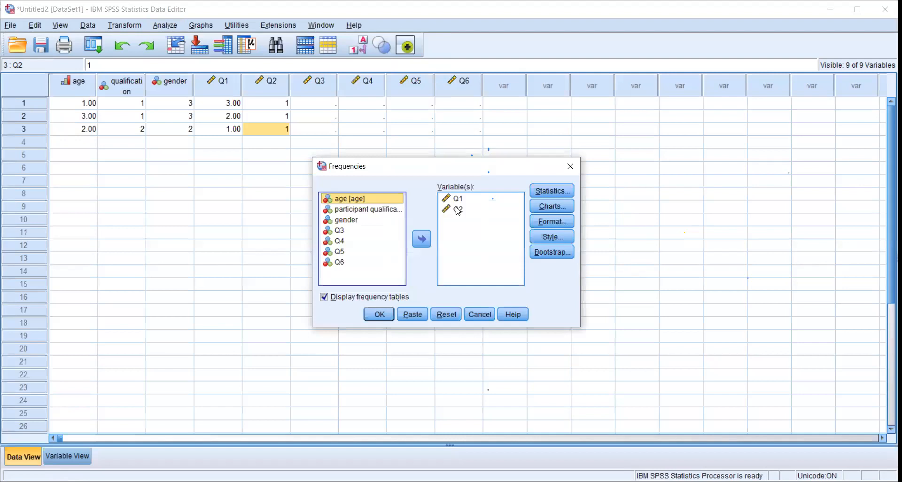
left_click(457, 198)
left_click(422, 240)
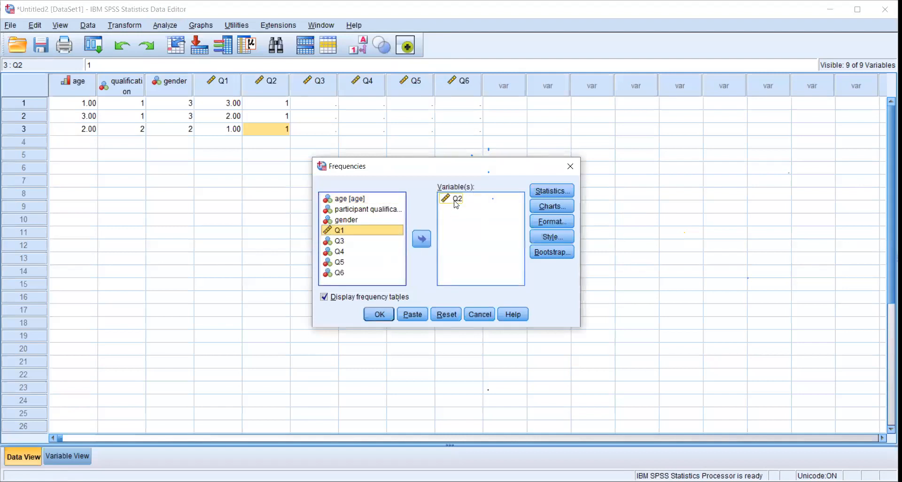
left_click(383, 322)
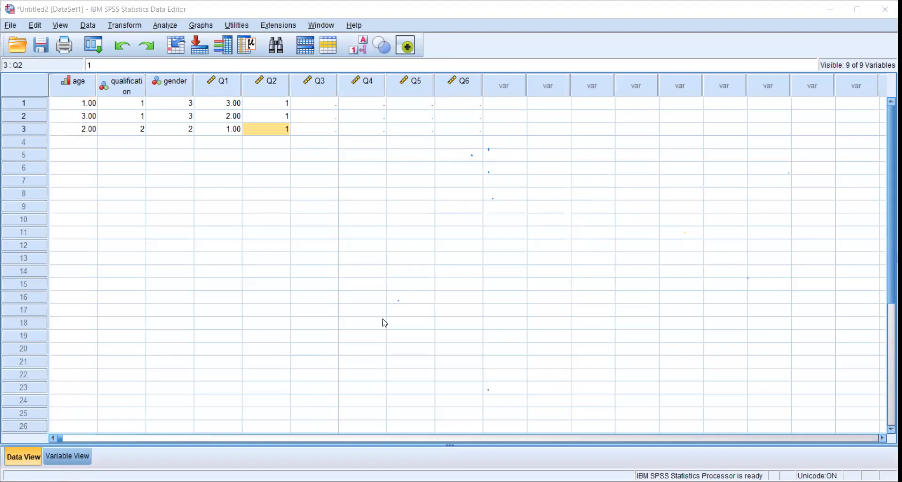
key("Tab")
key("Return")
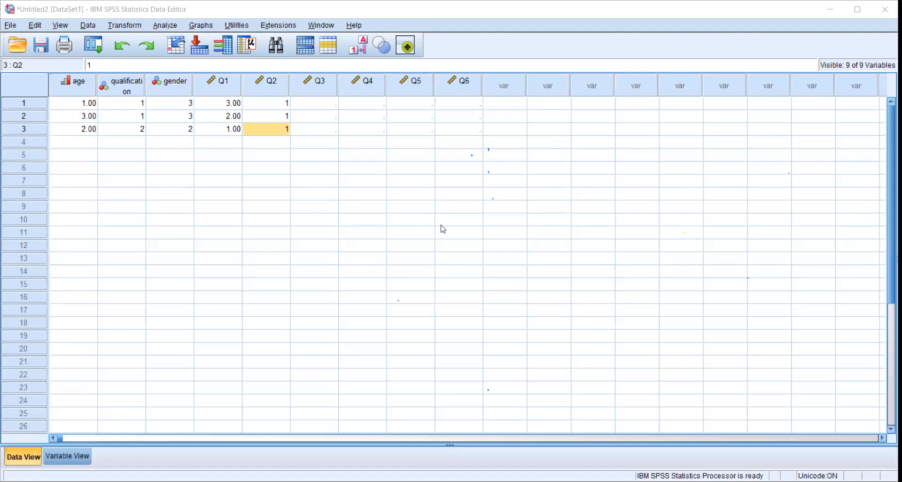
Step: Add a new variable named Q15 in row 10 of the Variable View
left_click(59, 461)
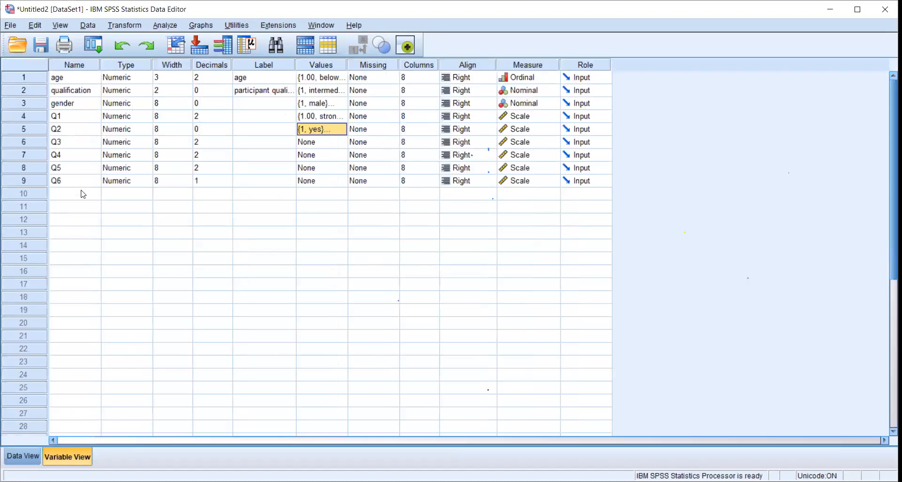
left_click(83, 194)
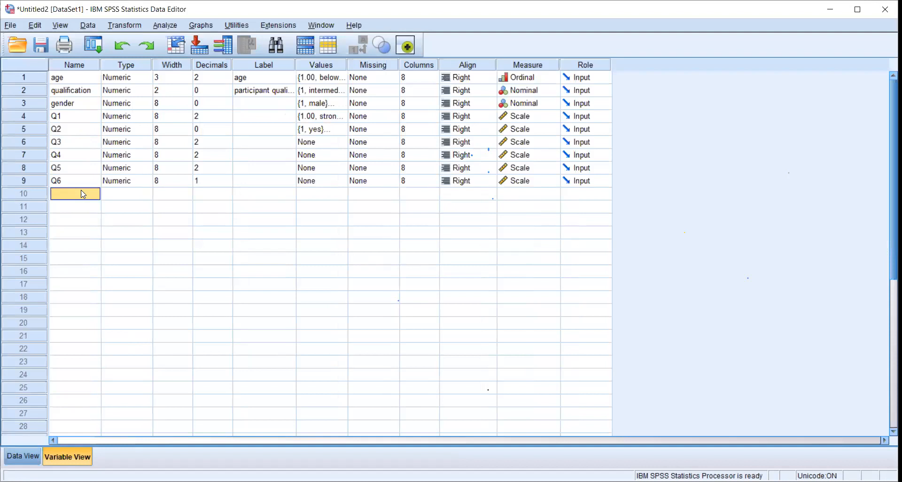
type("Q")
type("&")
key("BackSpace")
type("!#")
key("BackSpace")
key("BackSpace")
type("15")
left_click(75, 245)
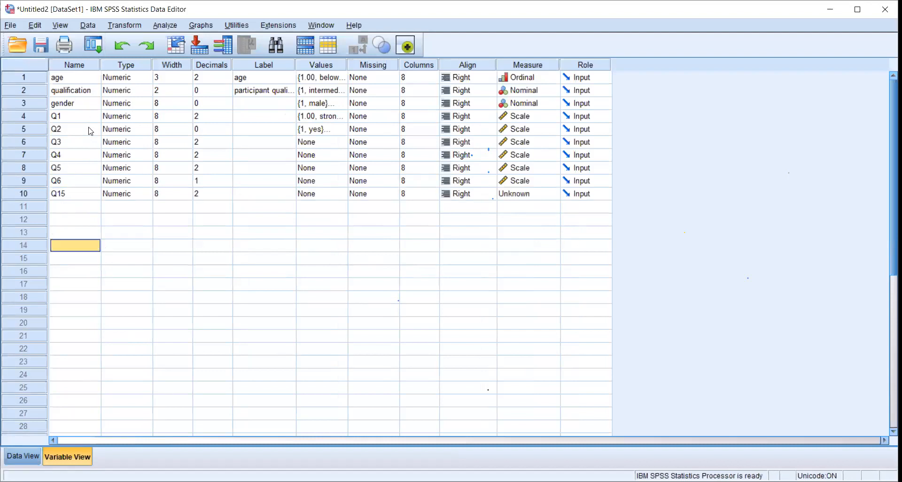
Step: Select case 1 in the Data View and look through the case rows below the entered data
left_click(21, 454)
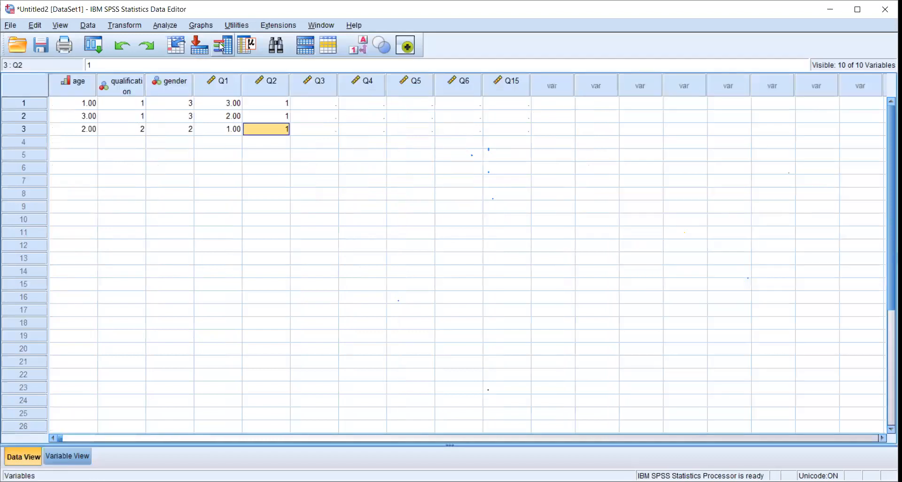
left_click(31, 100)
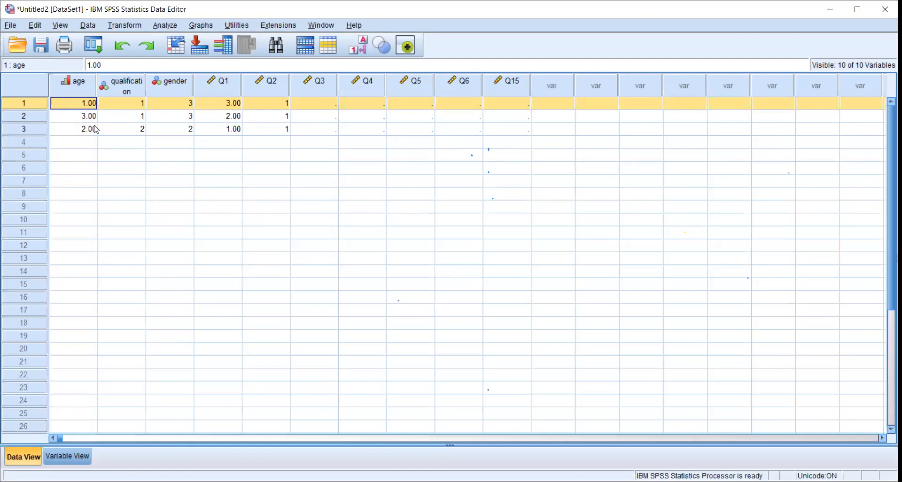
scroll(205, 316, "down", 1)
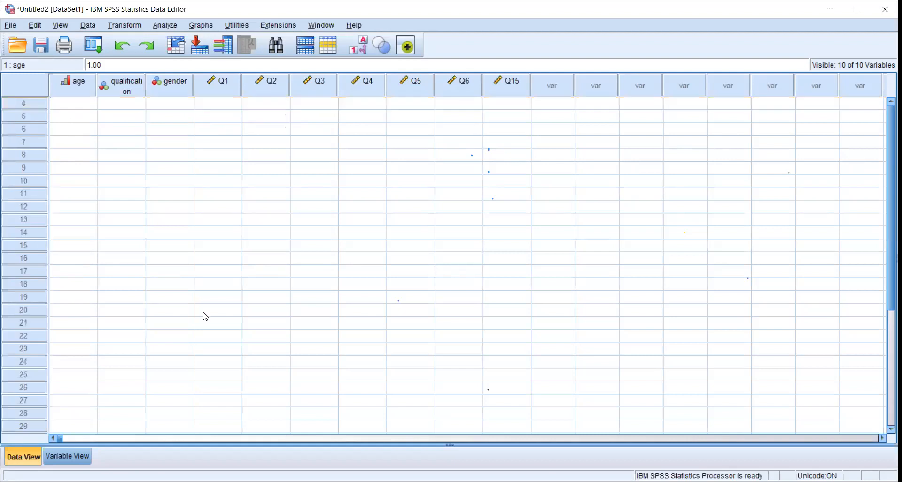
scroll(404, 235, "down", 4)
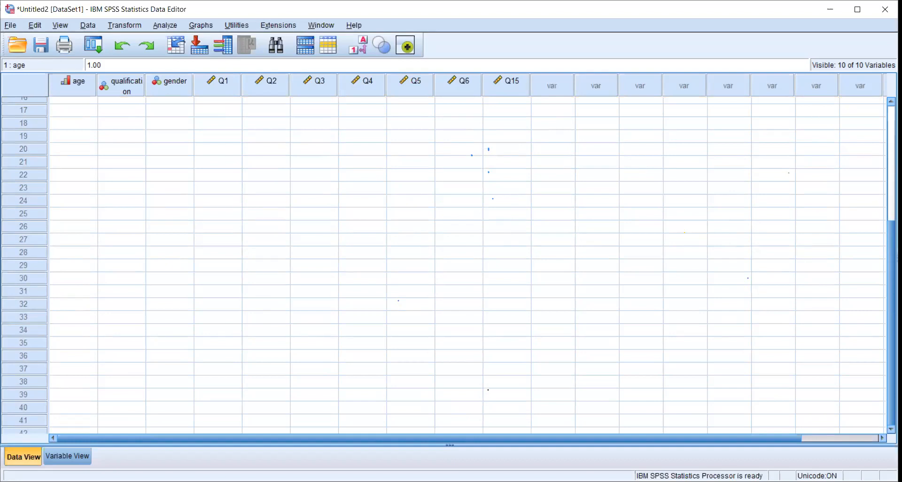
key("ctrl+Home")
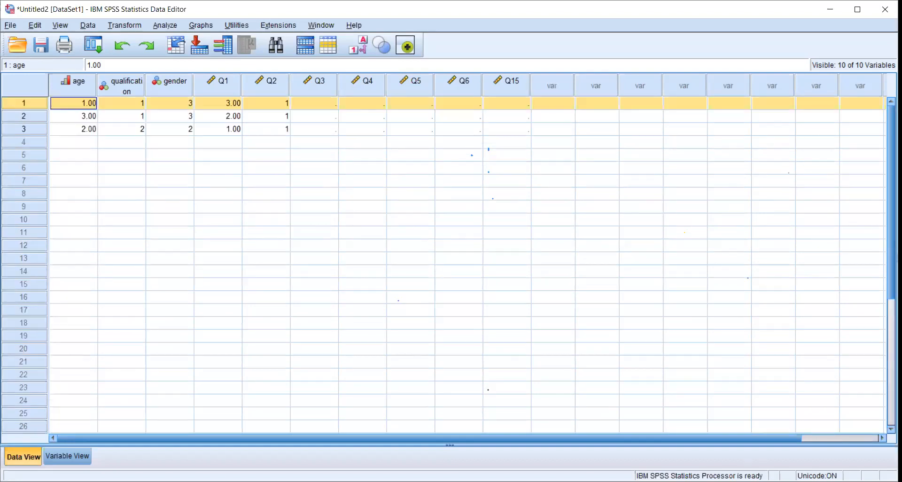
scroll(470, 263, "down", 5)
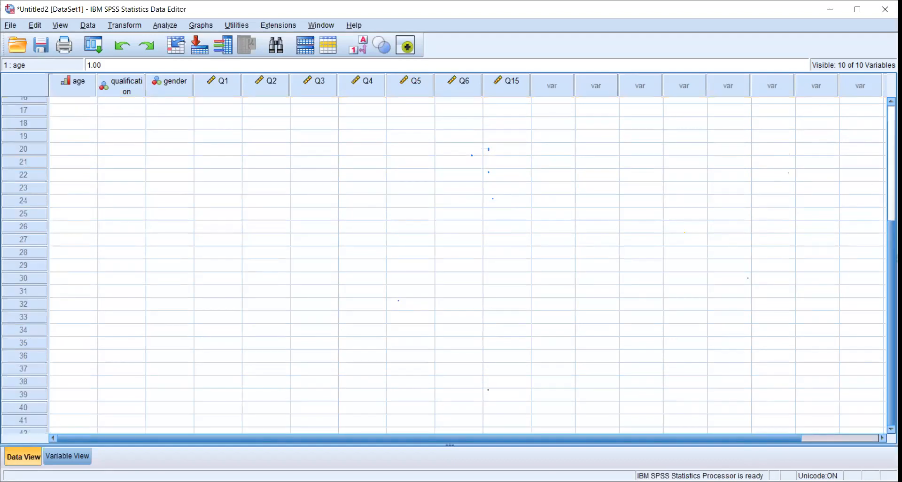
key("ctrl+Home")
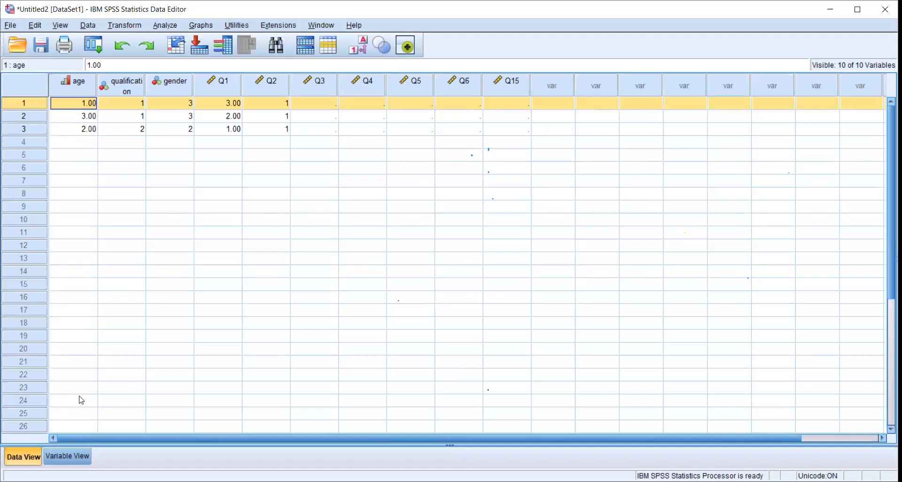
left_click(73, 454)
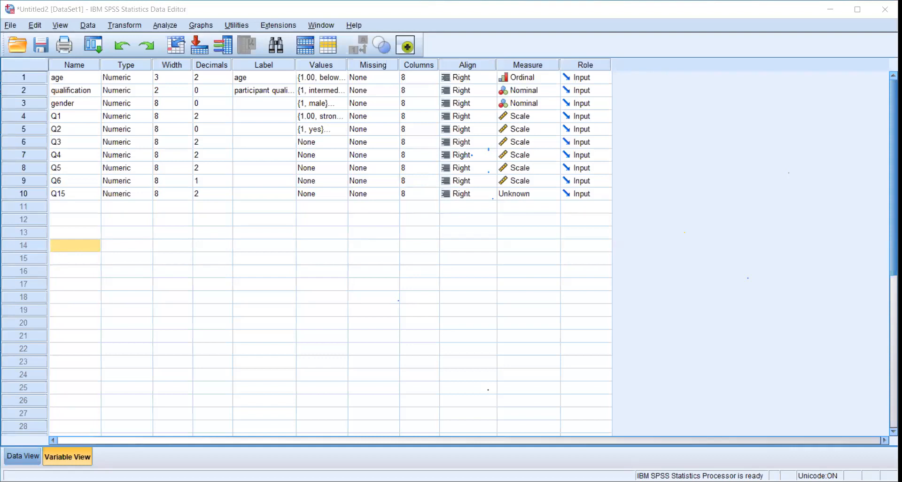
left_click_drag(773, 236, 750, 265)
left_click_drag(771, 330, 847, 242)
left_click_drag(724, 264, 769, 275)
left_click(27, 455)
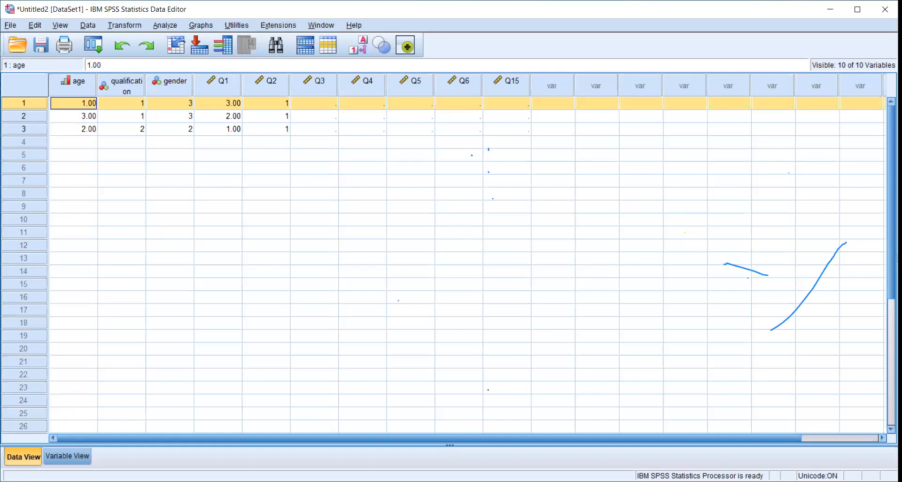
left_click(676, 209)
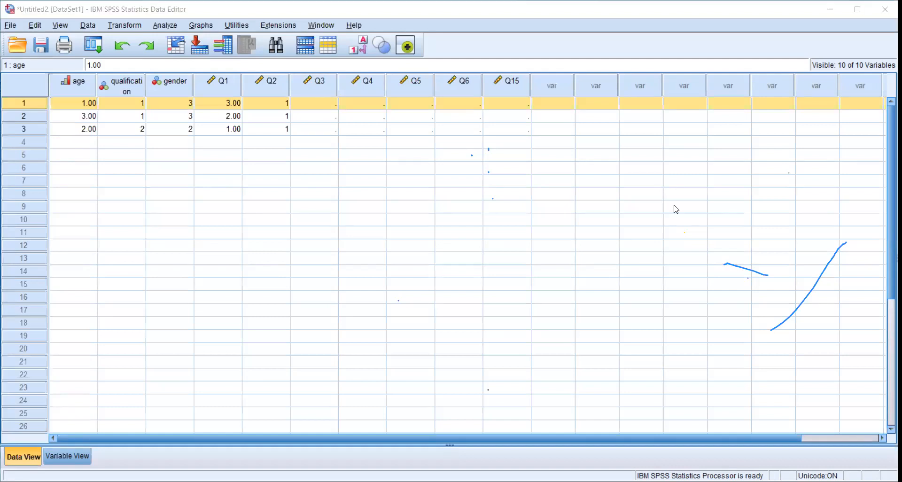